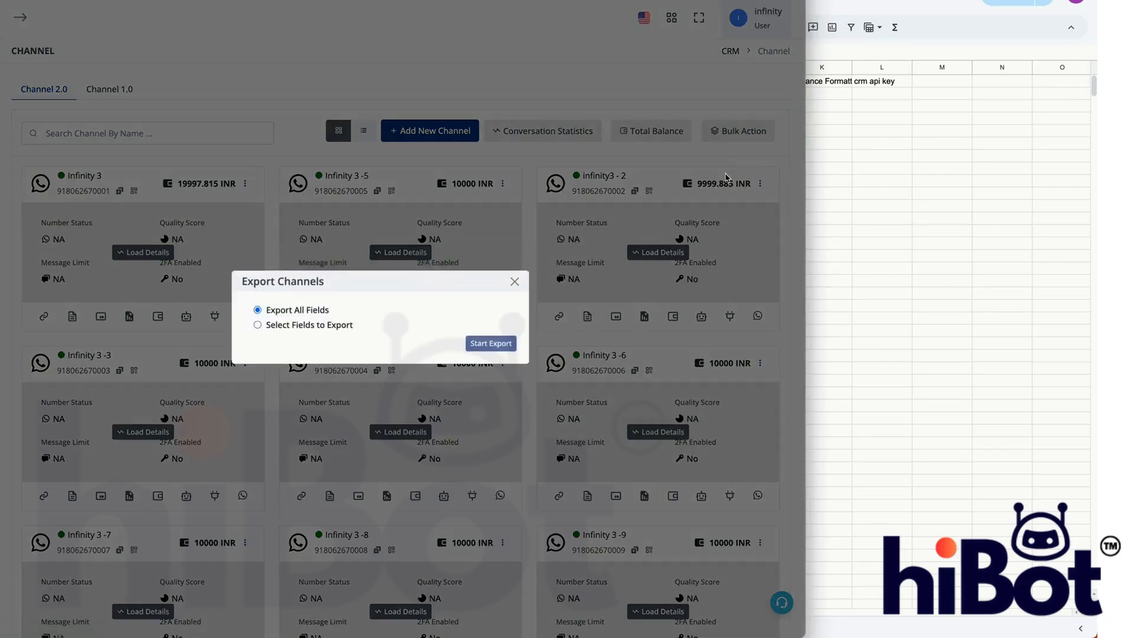
- Export the channels using Select Fields to Export with all fields included, and open the exported channels CSV
{"action": "left_click", "coordinate": [258, 325]}
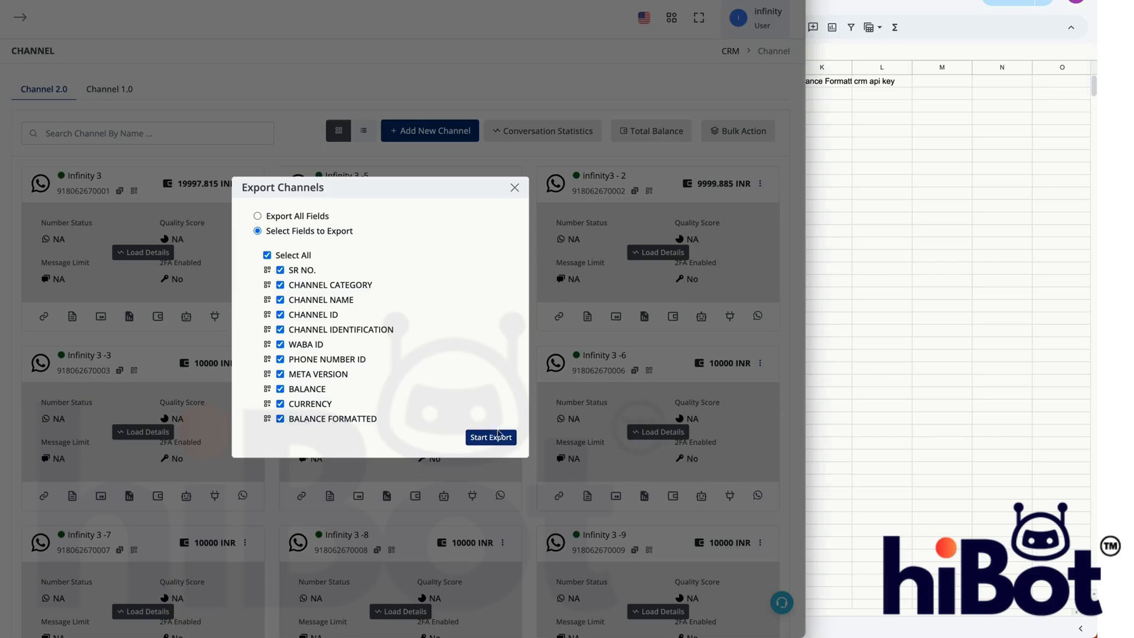
{"action": "left_click", "coordinate": [497, 438]}
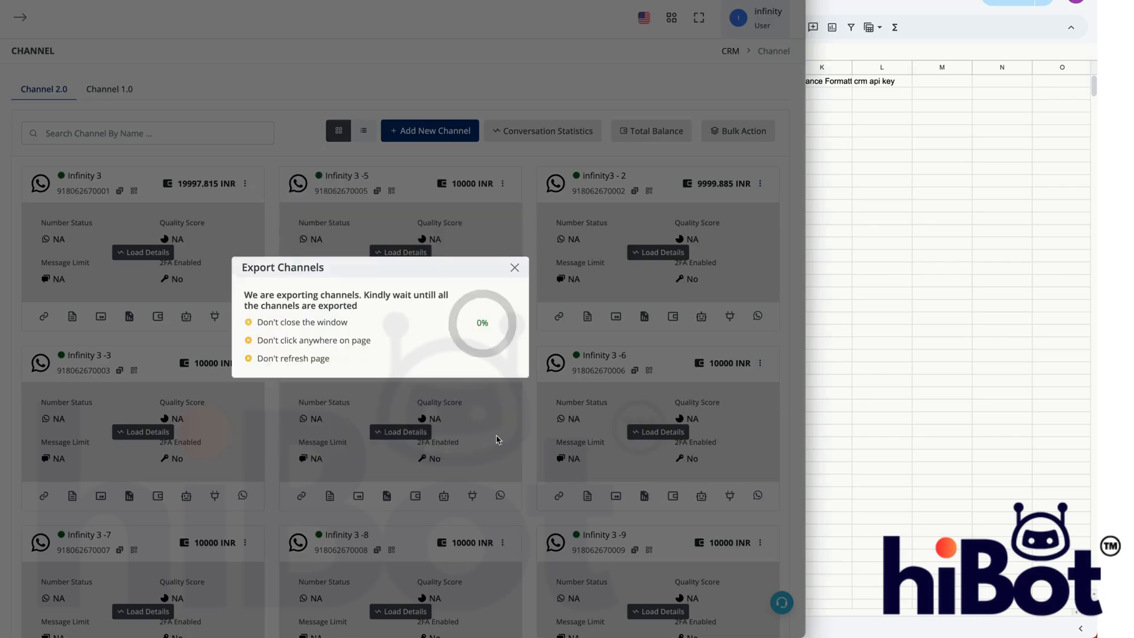
{"action": "left_click", "coordinate": [400, 346]}
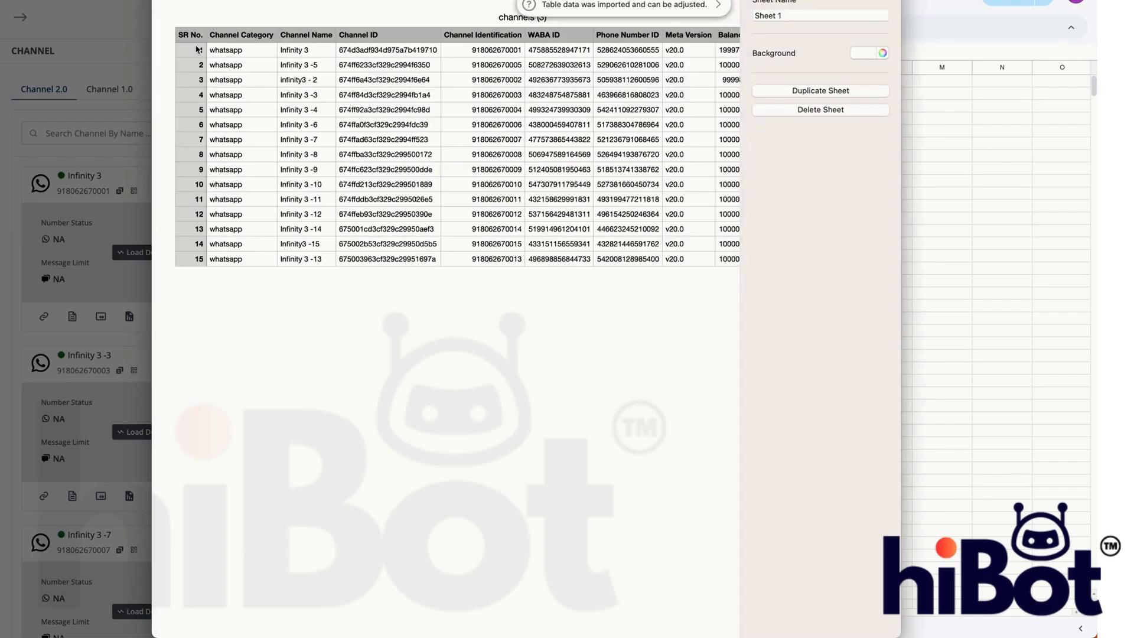
- Copy all channel rows below the header of the exported table and switch to the settings sheet in Google Sheets
{"action": "left_click", "coordinate": [197, 49]}
{"action": "scroll", "coordinate": [492, 172], "scroll_direction": "right", "scroll_amount": 10}
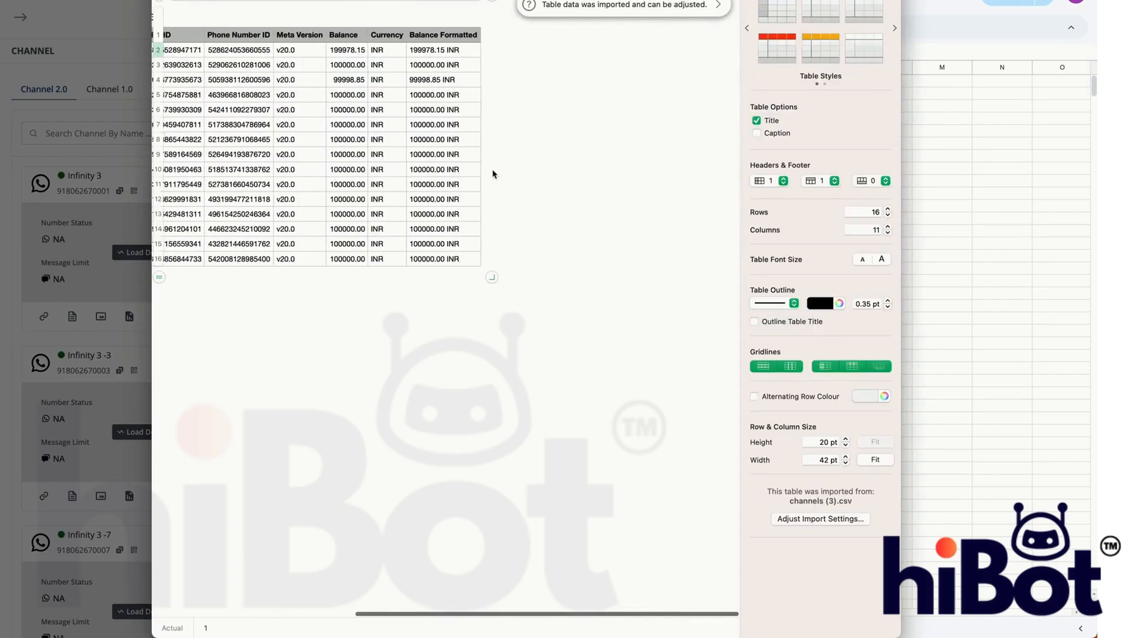
{"action": "left_click", "coordinate": [477, 257], "text": "shift"}
{"action": "left_click", "coordinate": [1089, 245]}
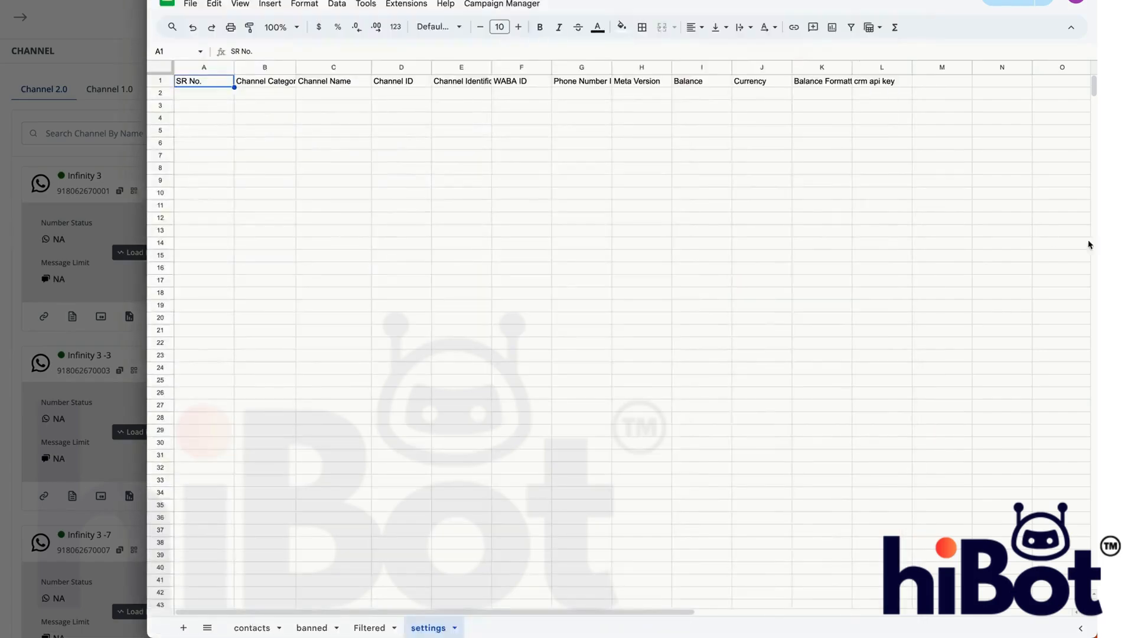
- Try a regular paste of the copied channel rows from cell A2 and undo it
{"action": "left_click", "coordinate": [212, 95]}
{"action": "key", "text": "ctrl+v"}
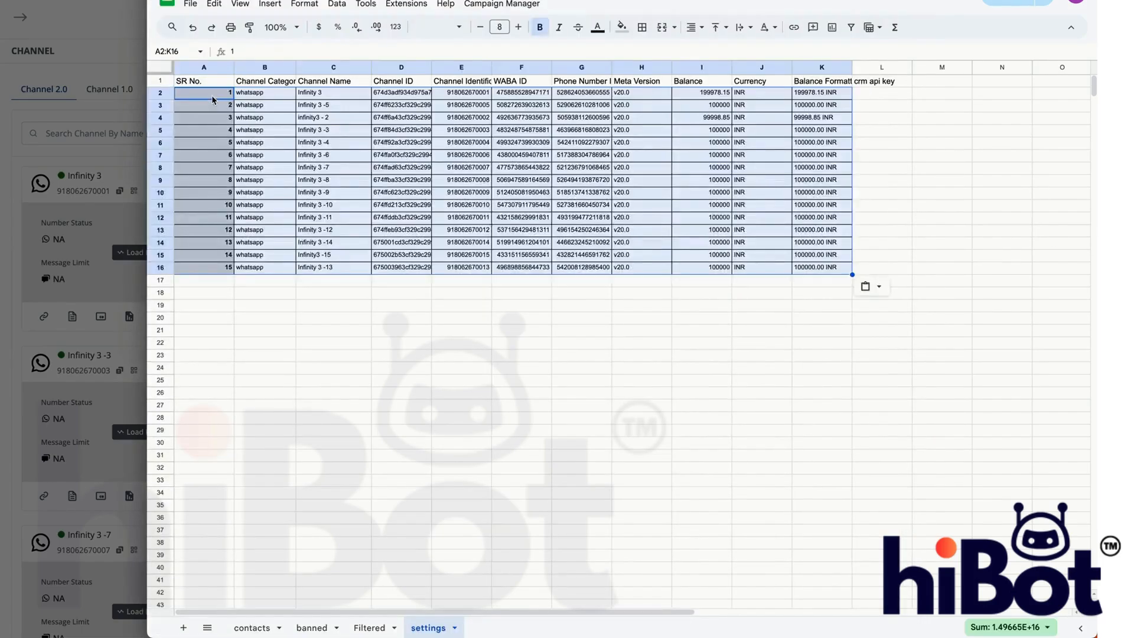
{"action": "left_click", "coordinate": [263, 131]}
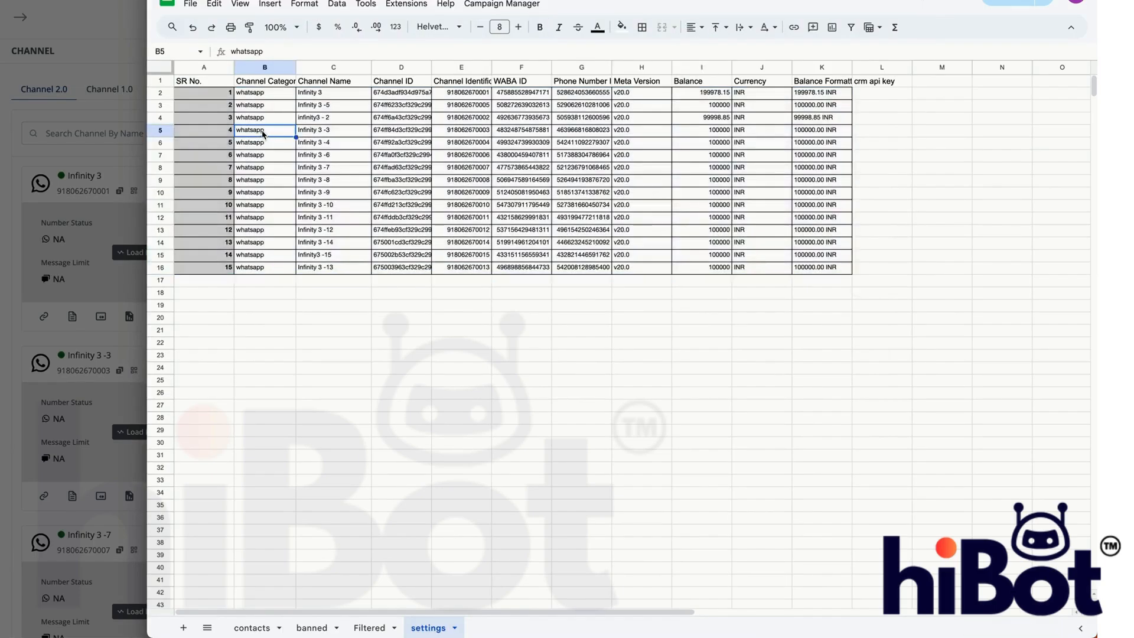
{"action": "key", "text": "ctrl+z"}
- Paste the copied channel rows as values only into the settings sheet, starting at cell A2
{"action": "right_click", "coordinate": [204, 93]}
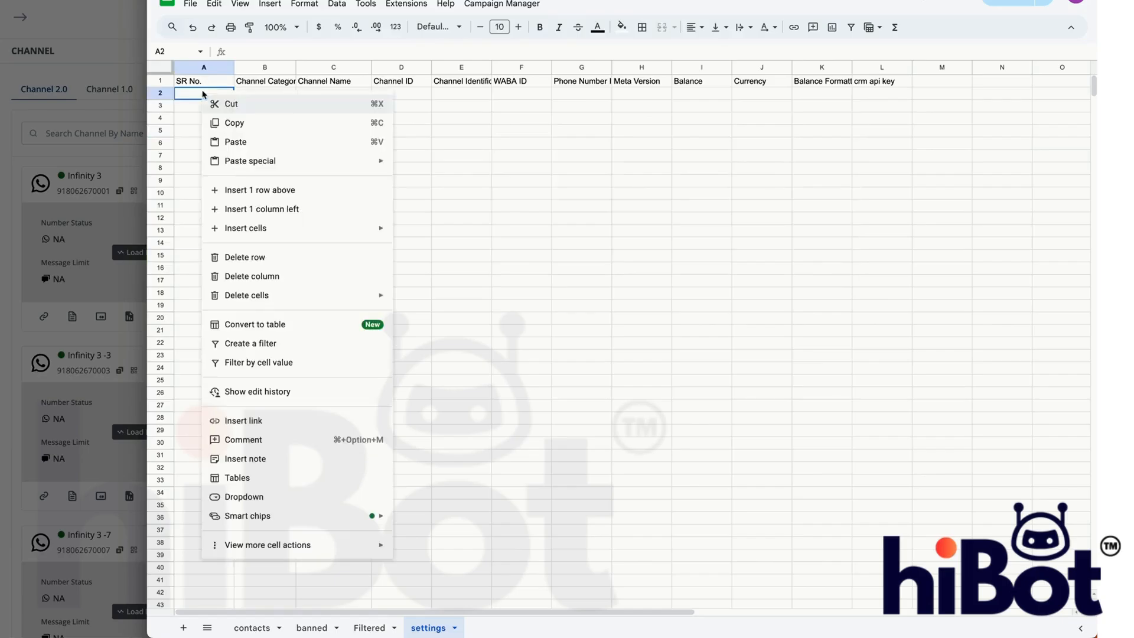
{"action": "mouse_move", "coordinate": [254, 162]}
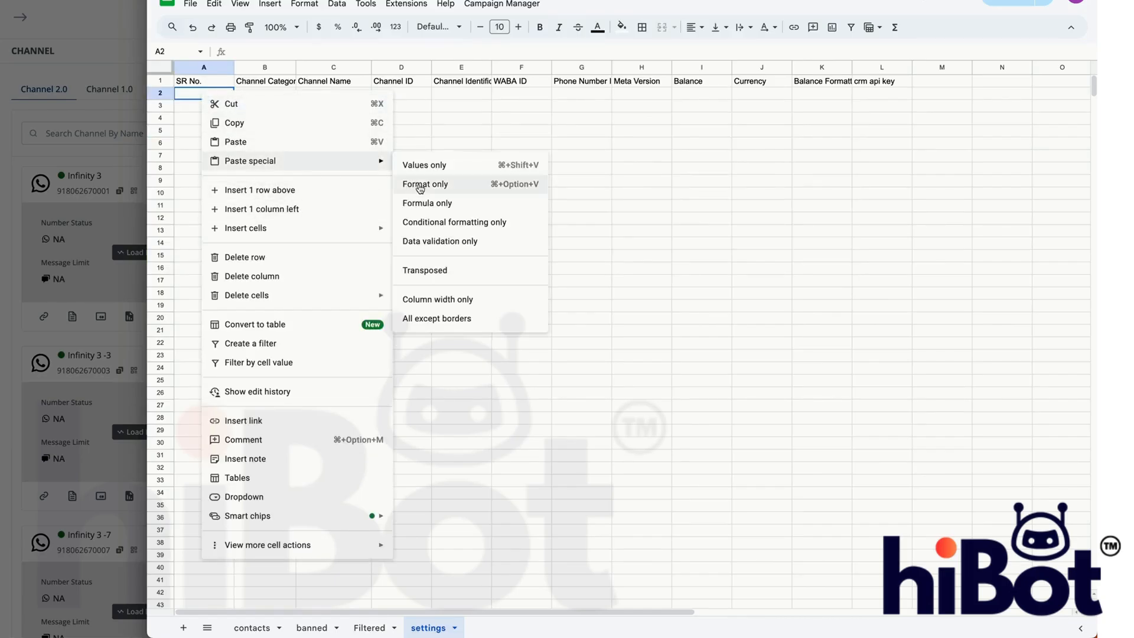
{"action": "left_click", "coordinate": [420, 166]}
{"action": "left_click", "coordinate": [440, 307]}
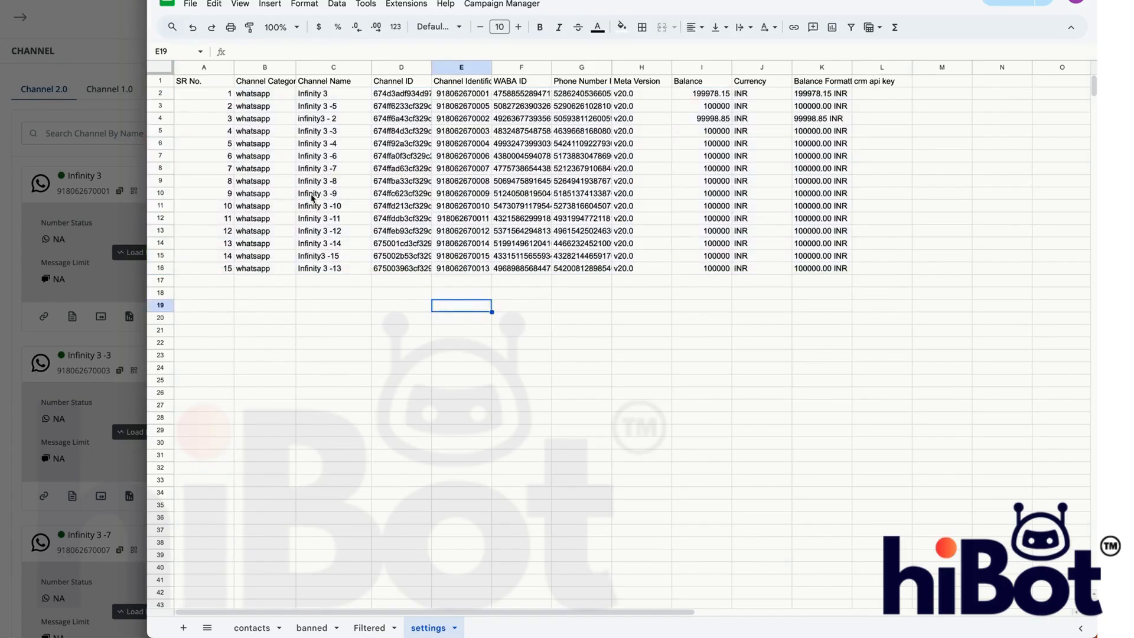
- Return to the CRM, close the export dialog and look up the Access Token option for the Infinity 3 channel
{"action": "left_click", "coordinate": [185, 81]}
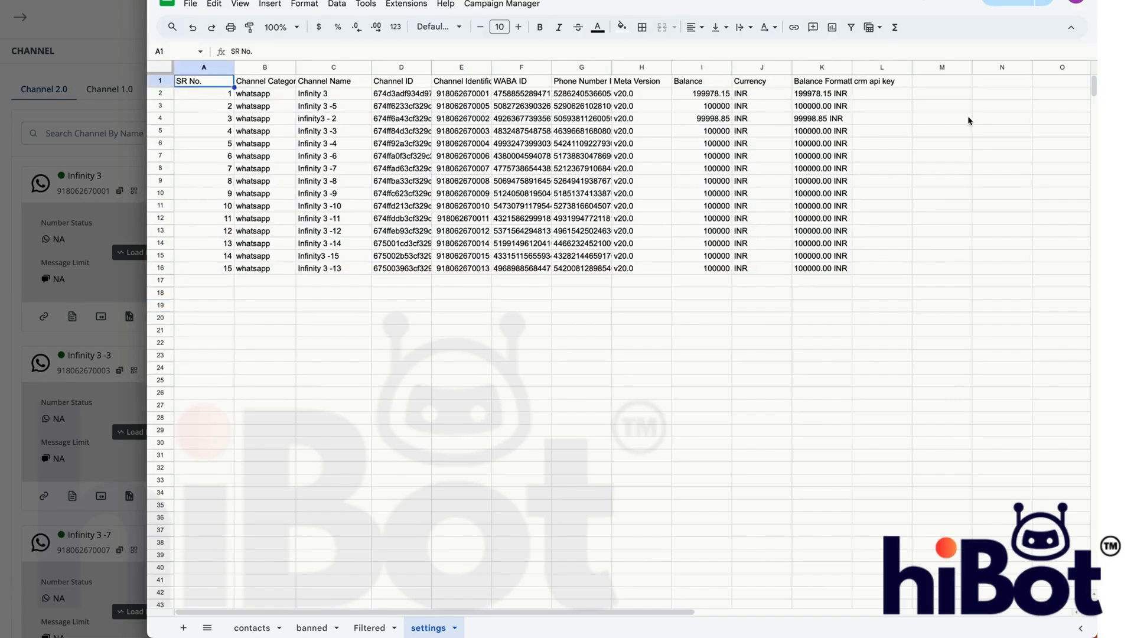
{"action": "left_click", "coordinate": [879, 93]}
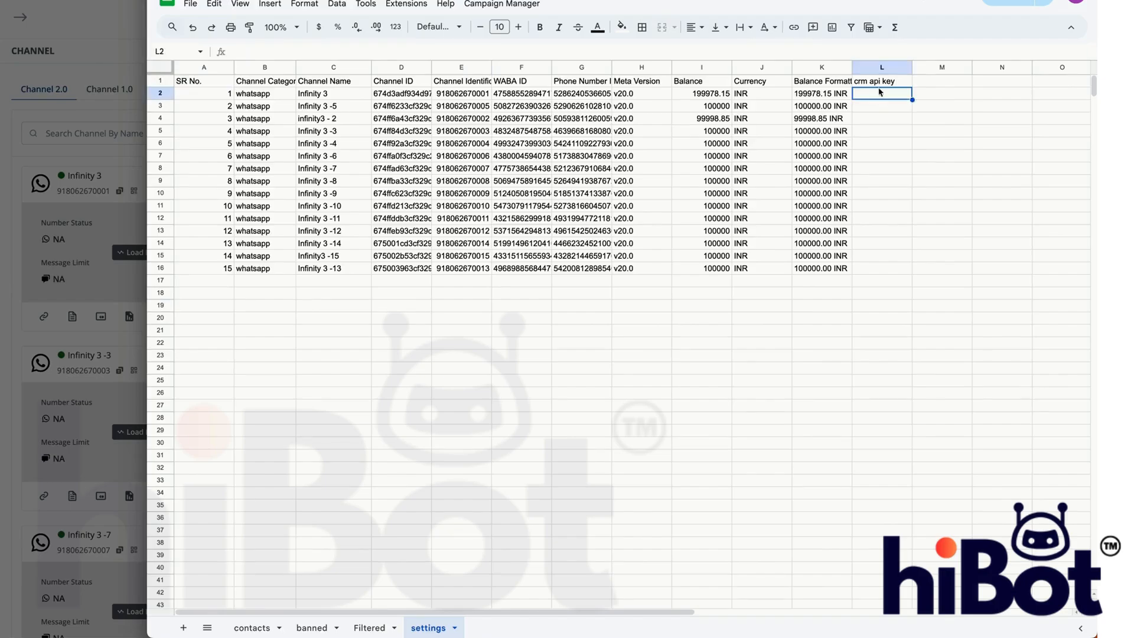
{"action": "left_click", "coordinate": [110, 172]}
{"action": "left_click", "coordinate": [519, 288]}
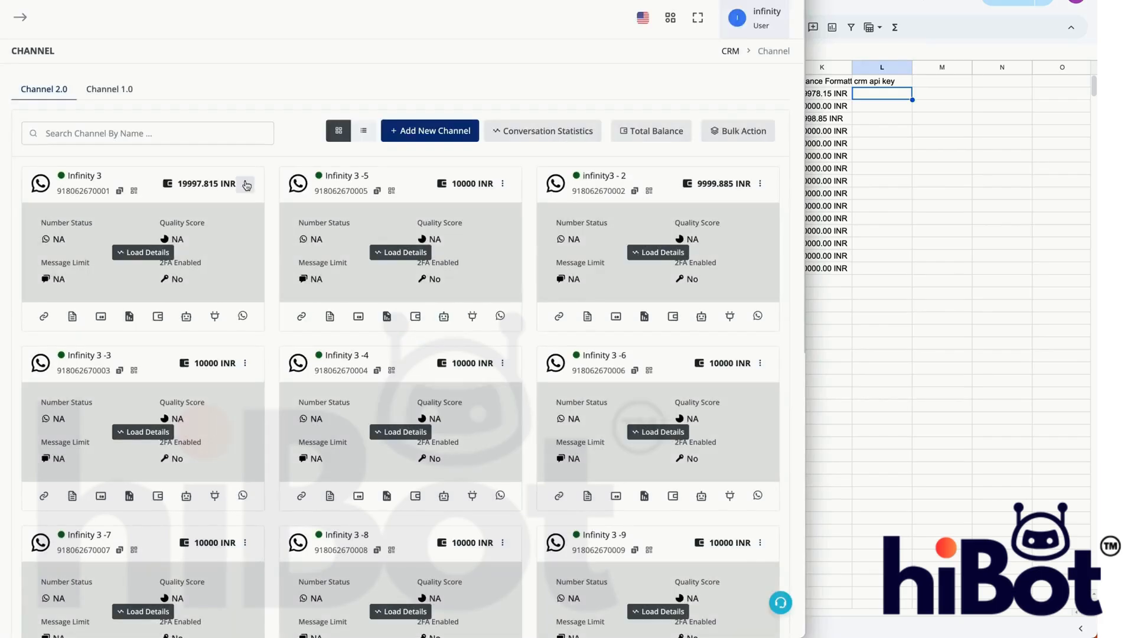
{"action": "left_click", "coordinate": [245, 184]}
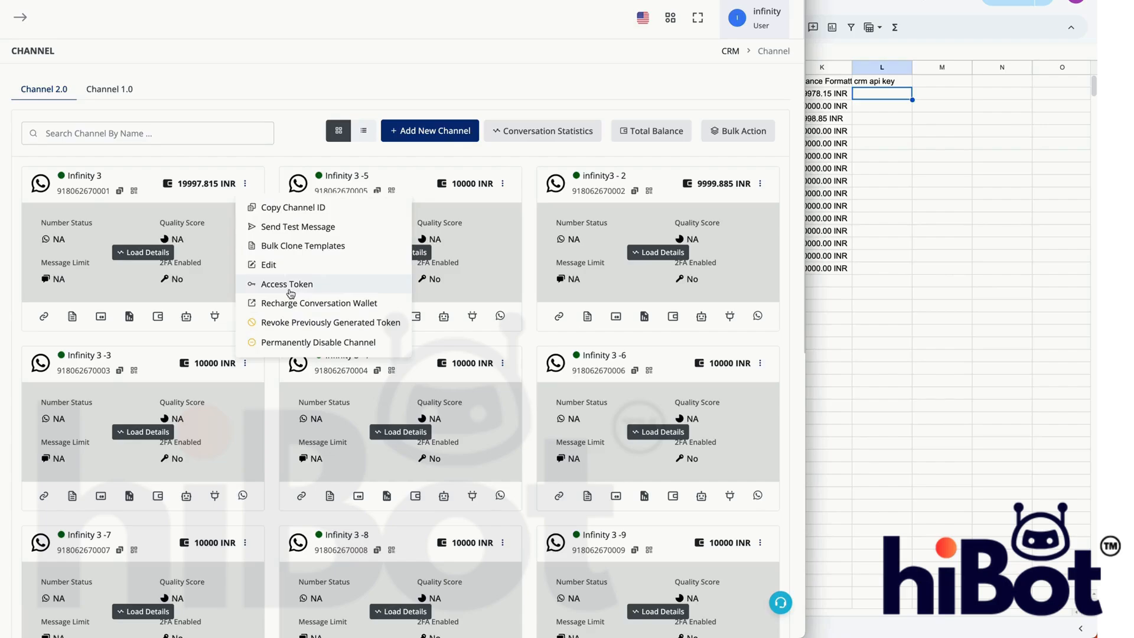
- Back in Google Sheets, paste the CRM API key into cells L2:L16 of the crm api key column
{"action": "left_click", "coordinate": [874, 263]}
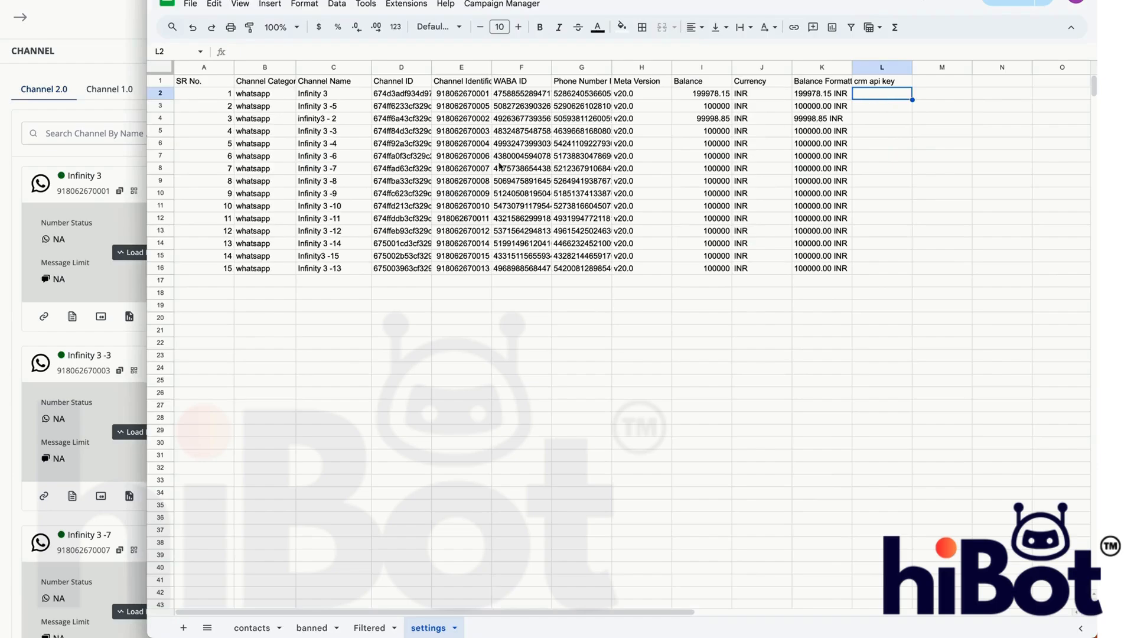
{"action": "left_click_drag", "start_coordinate": [251, 95], "coordinate": [763, 269]}
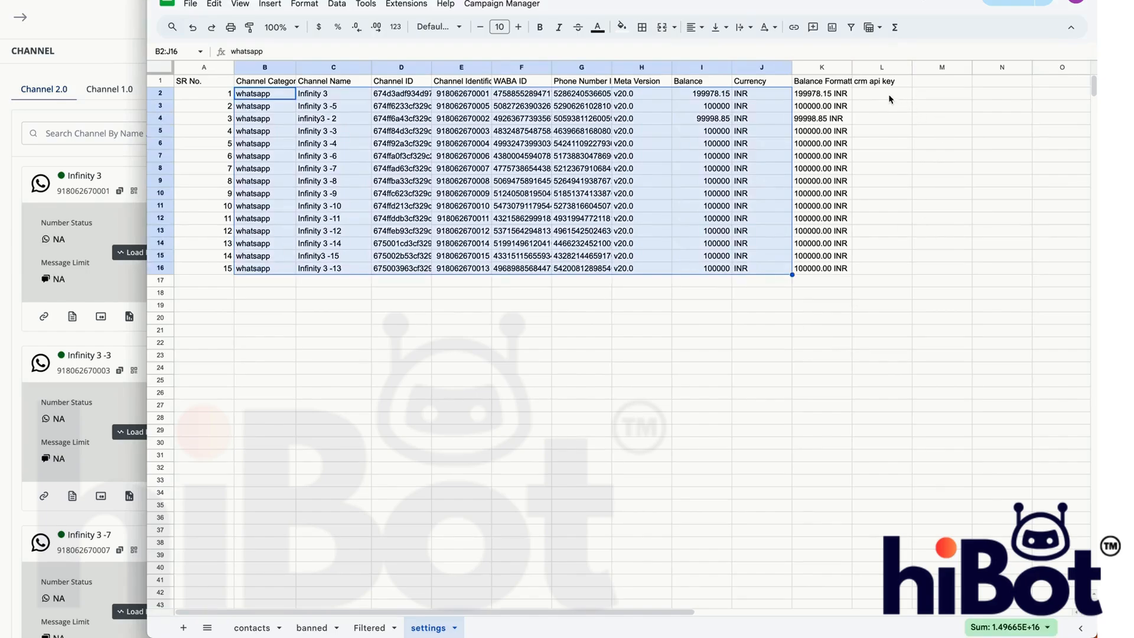
{"action": "left_click_drag", "start_coordinate": [888, 94], "coordinate": [880, 266]}
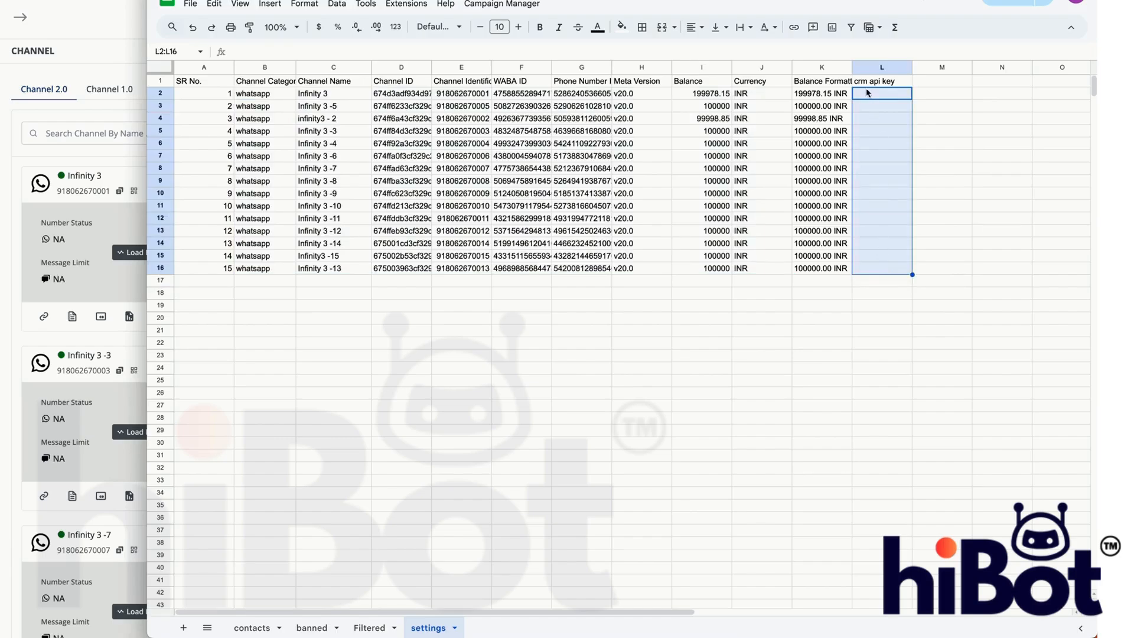
{"action": "left_click_drag", "start_coordinate": [320, 97], "coordinate": [338, 271]}
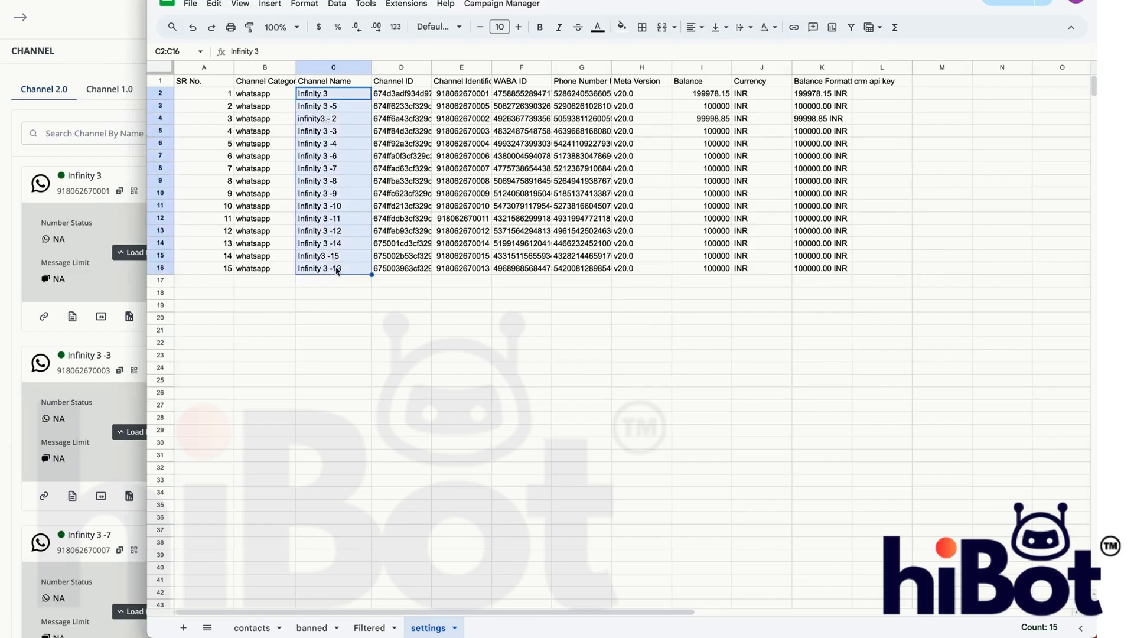
{"action": "left_click", "coordinate": [884, 96]}
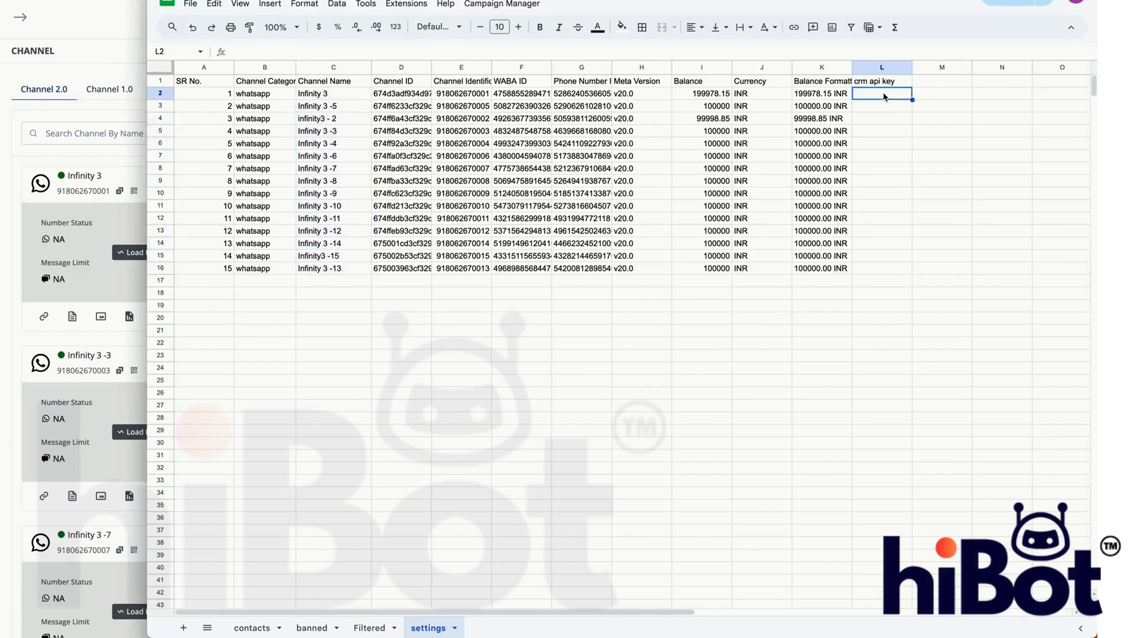
{"action": "left_click_drag", "start_coordinate": [884, 96], "coordinate": [888, 271]}
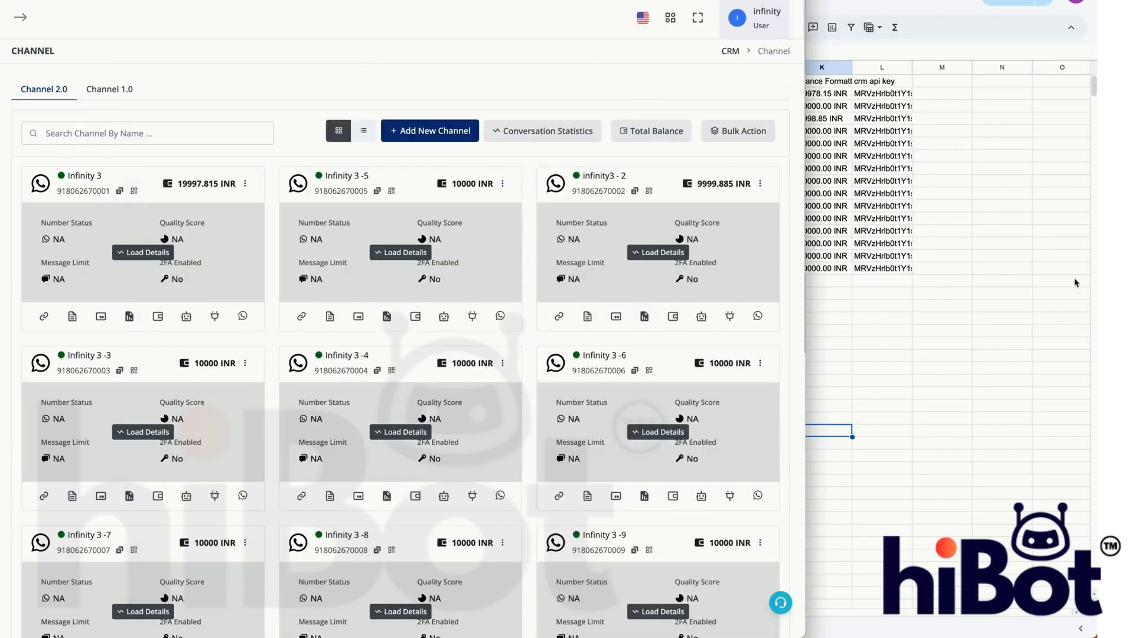
{"action": "left_click", "coordinate": [1074, 283]}
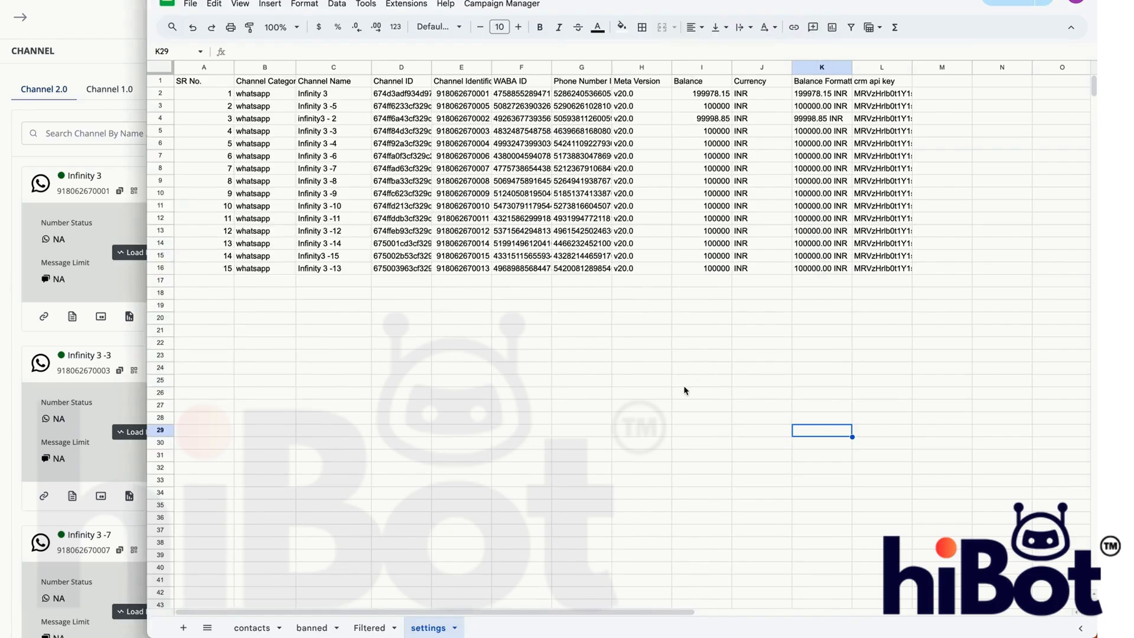
- Switch back to the CRM, open the Infinity 3 channel's templates and start Bulk Clone Templates
{"action": "left_click", "coordinate": [75, 61]}
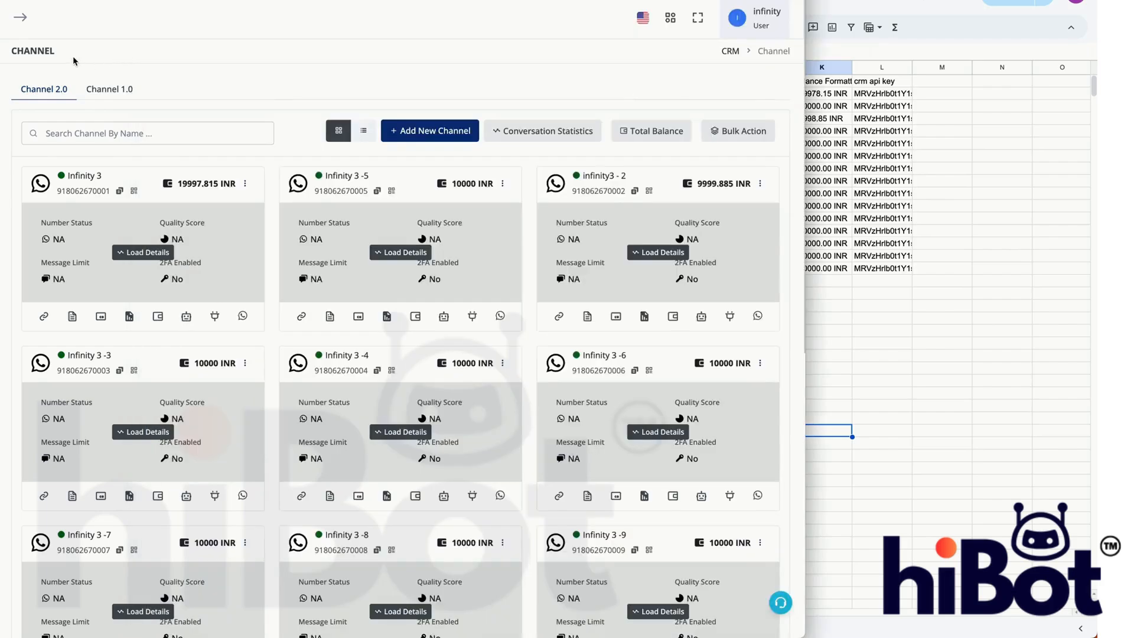
{"action": "left_click", "coordinate": [79, 313]}
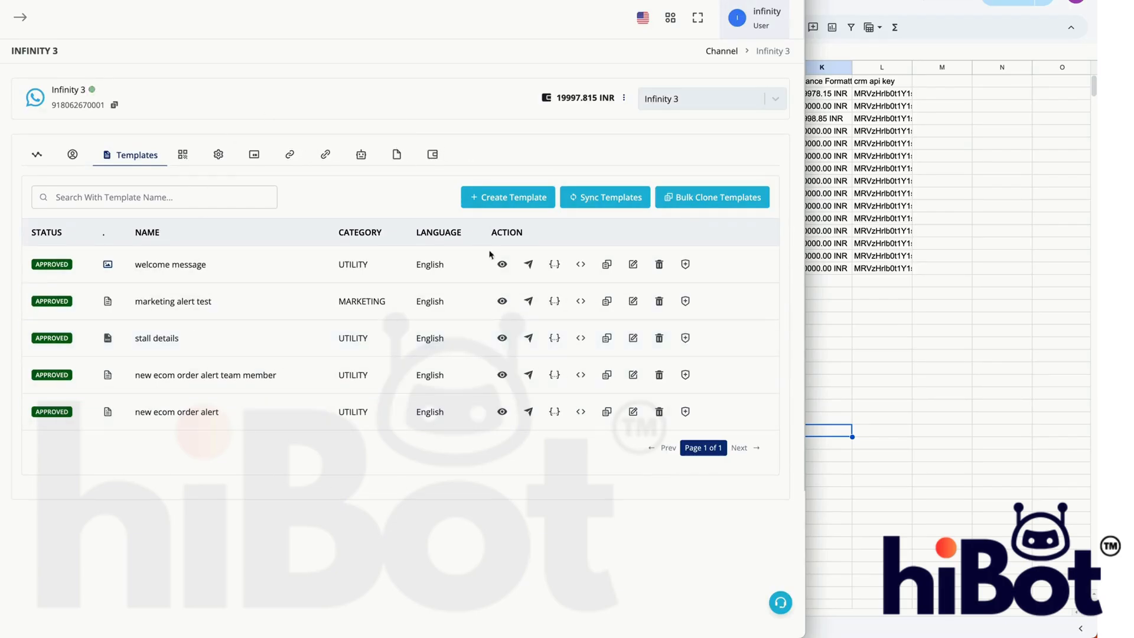
{"action": "left_click", "coordinate": [700, 198]}
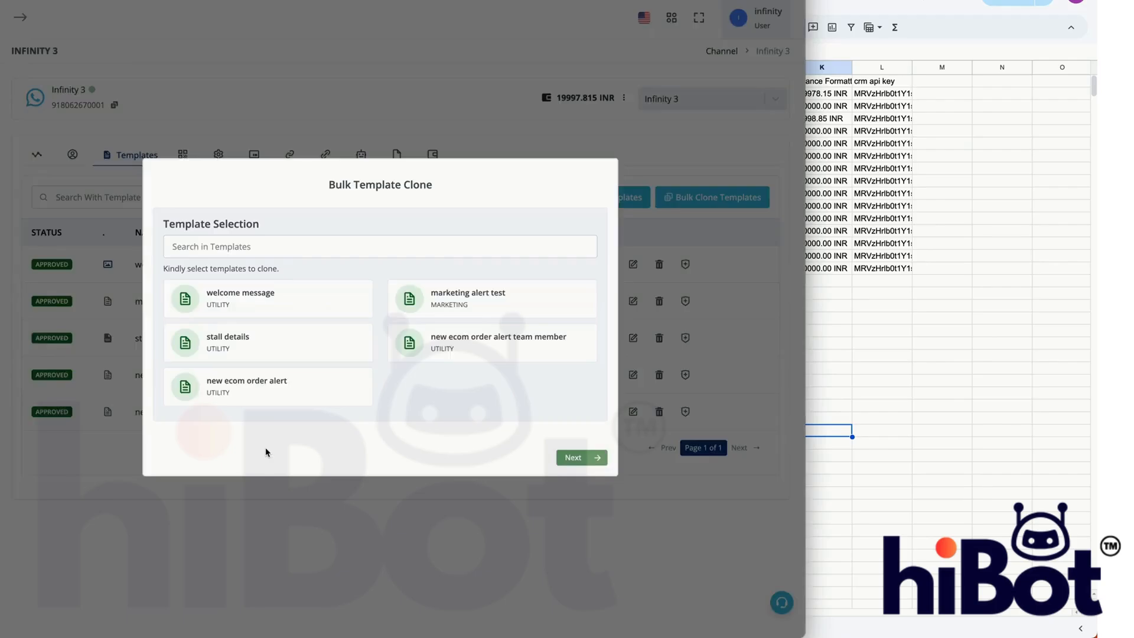
{"action": "left_click", "coordinate": [301, 301]}
{"action": "left_click", "coordinate": [596, 463]}
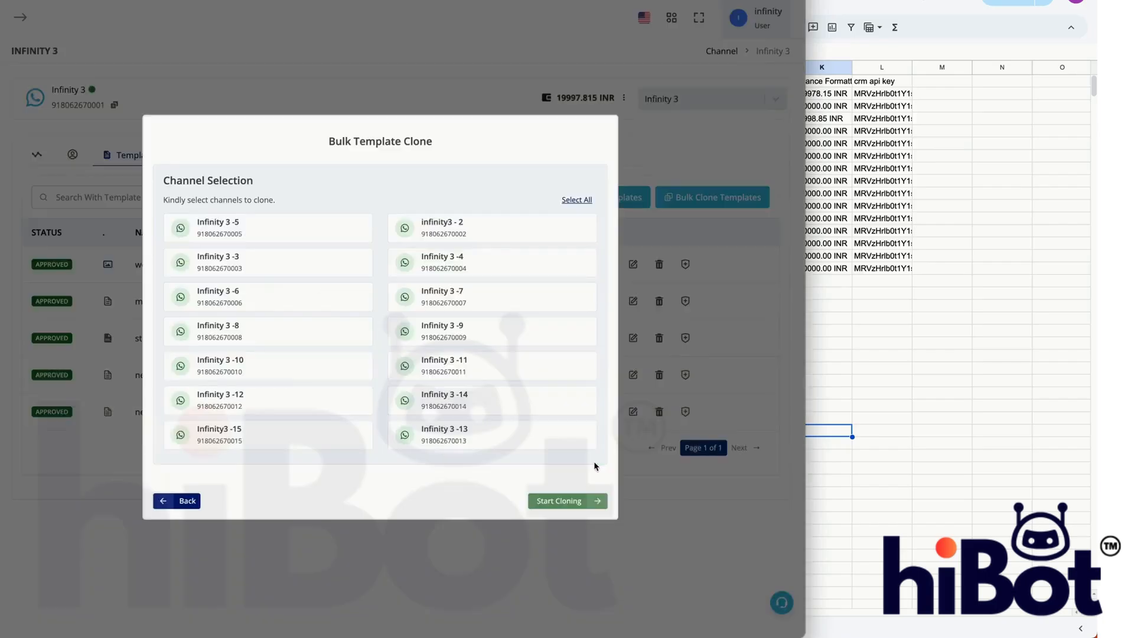
{"action": "left_click", "coordinate": [189, 501]}
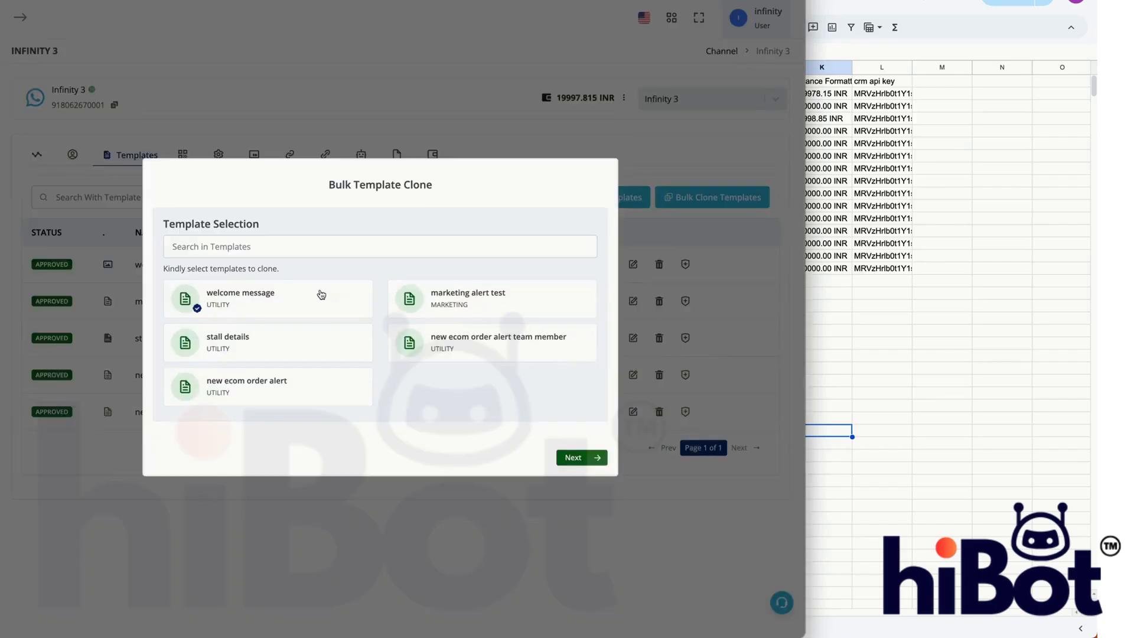
{"action": "left_click", "coordinate": [320, 294]}
{"action": "left_click", "coordinate": [318, 347]}
{"action": "left_click", "coordinate": [317, 348]}
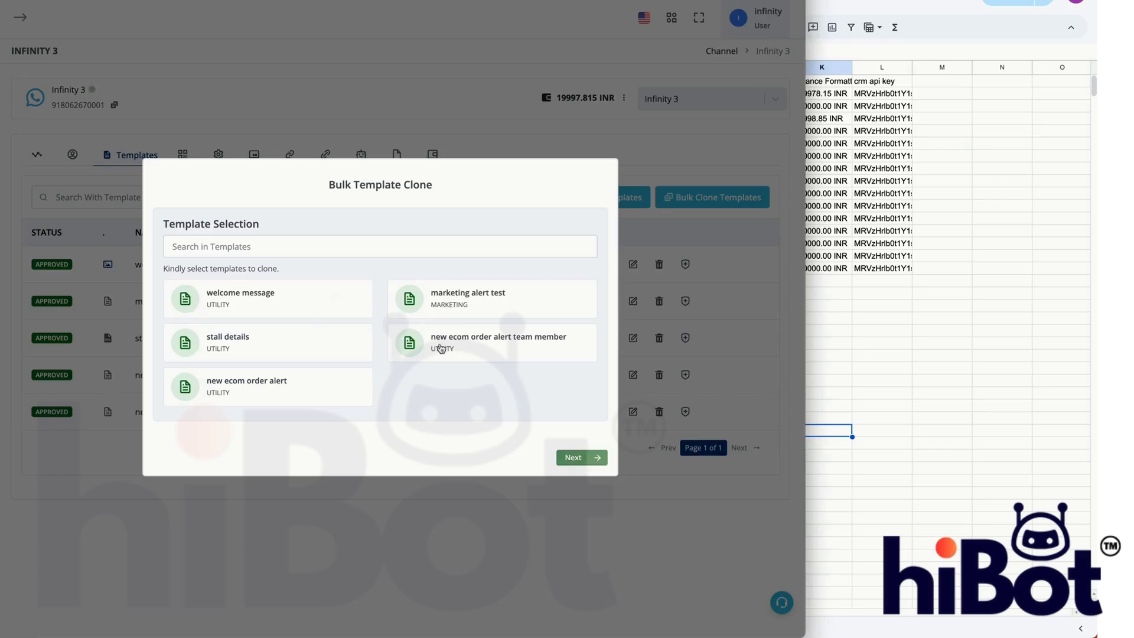
{"action": "left_click", "coordinate": [441, 348]}
- Bulk clone the stall details template to all listed channels
{"action": "left_click", "coordinate": [336, 349]}
{"action": "left_click", "coordinate": [582, 457]}
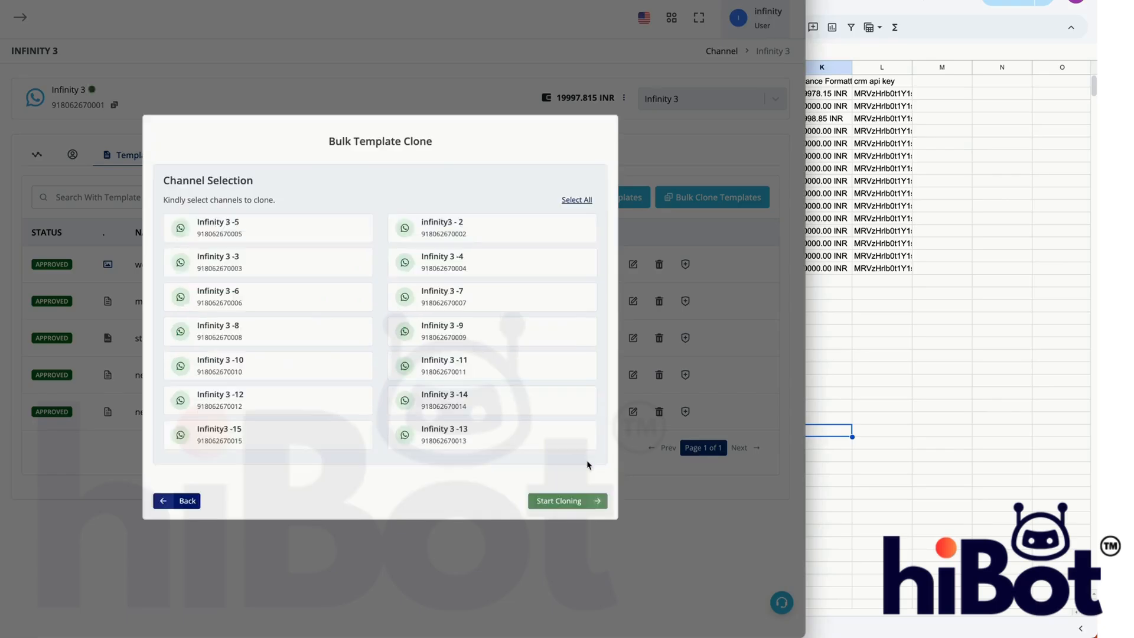
{"action": "left_click", "coordinate": [572, 201]}
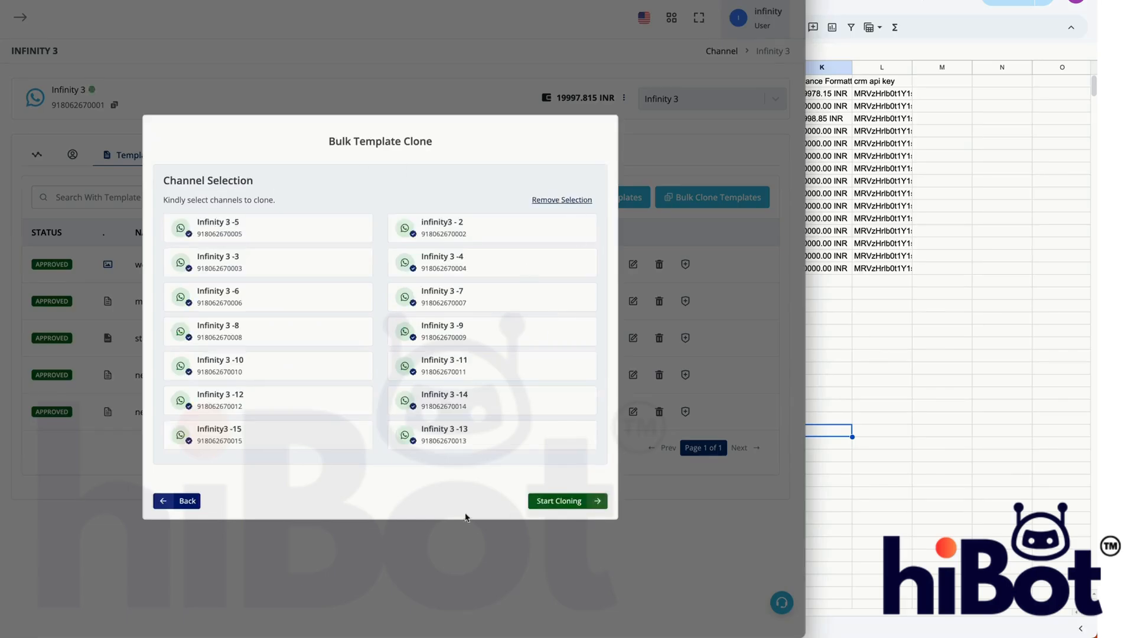
{"action": "left_click", "coordinate": [587, 508]}
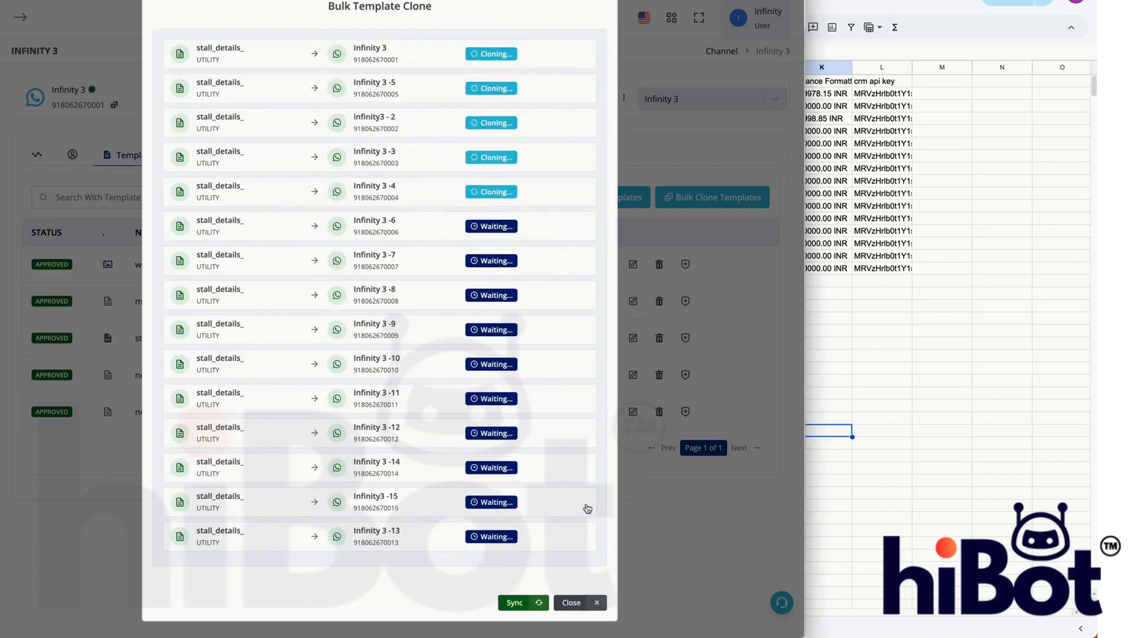
- Check the bulk clone progress for all channels, sync the templates and close the Bulk Template Clone window
{"action": "scroll", "coordinate": [587, 509], "scroll_direction": "up", "scroll_amount": 1}
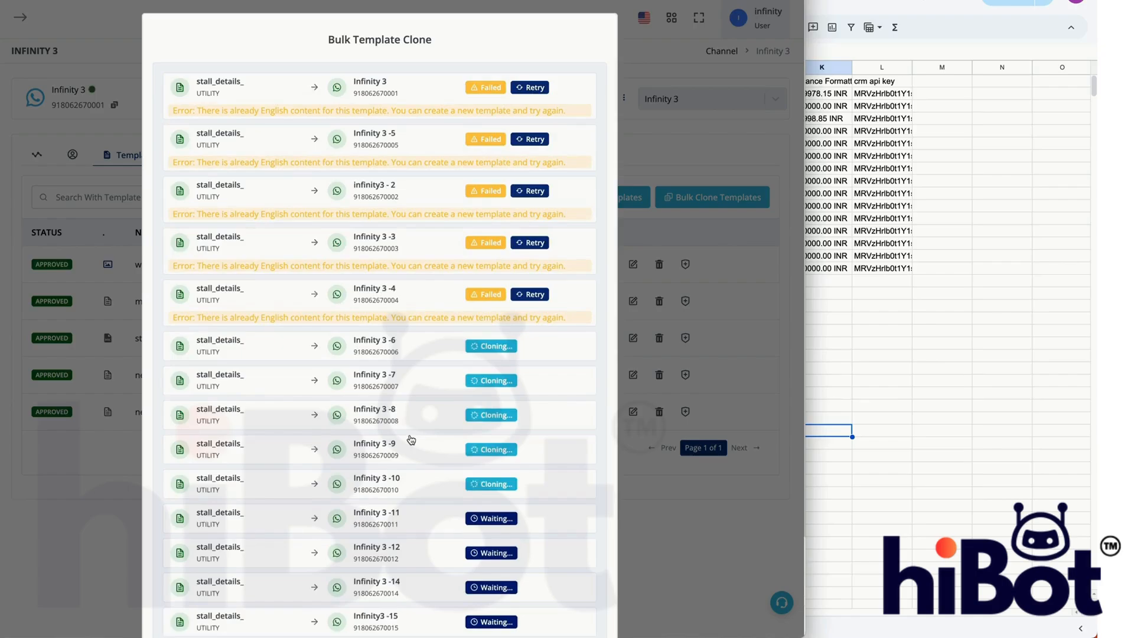
{"action": "scroll", "coordinate": [410, 437], "scroll_direction": "down", "scroll_amount": 2}
{"action": "scroll", "coordinate": [410, 437], "scroll_direction": "up", "scroll_amount": 2}
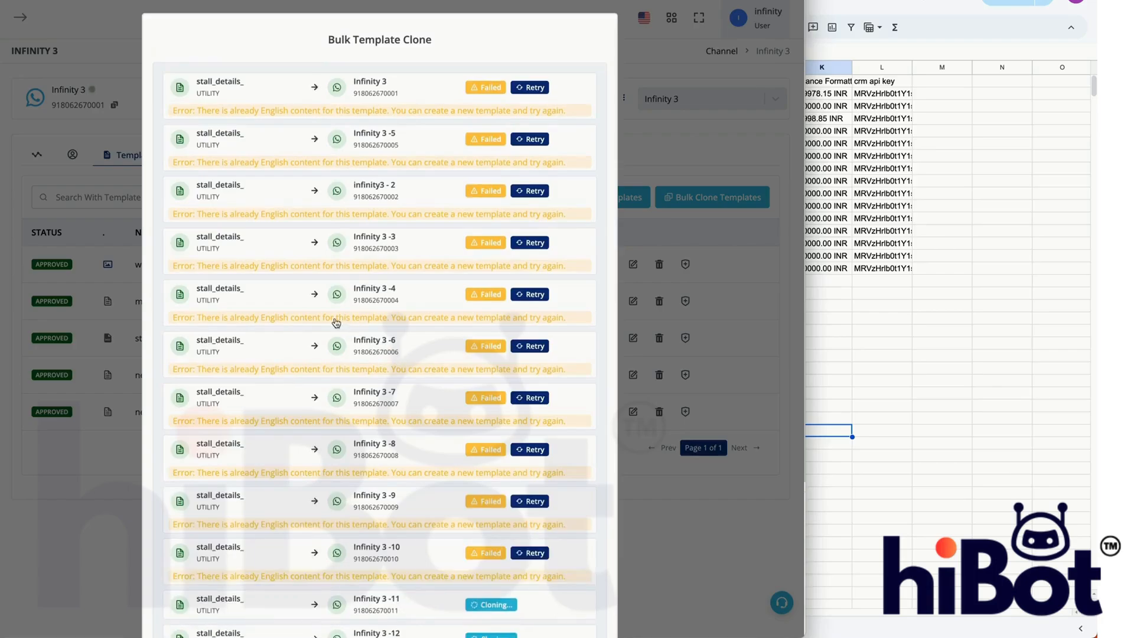
{"action": "scroll", "coordinate": [493, 314], "scroll_direction": "down", "scroll_amount": 5}
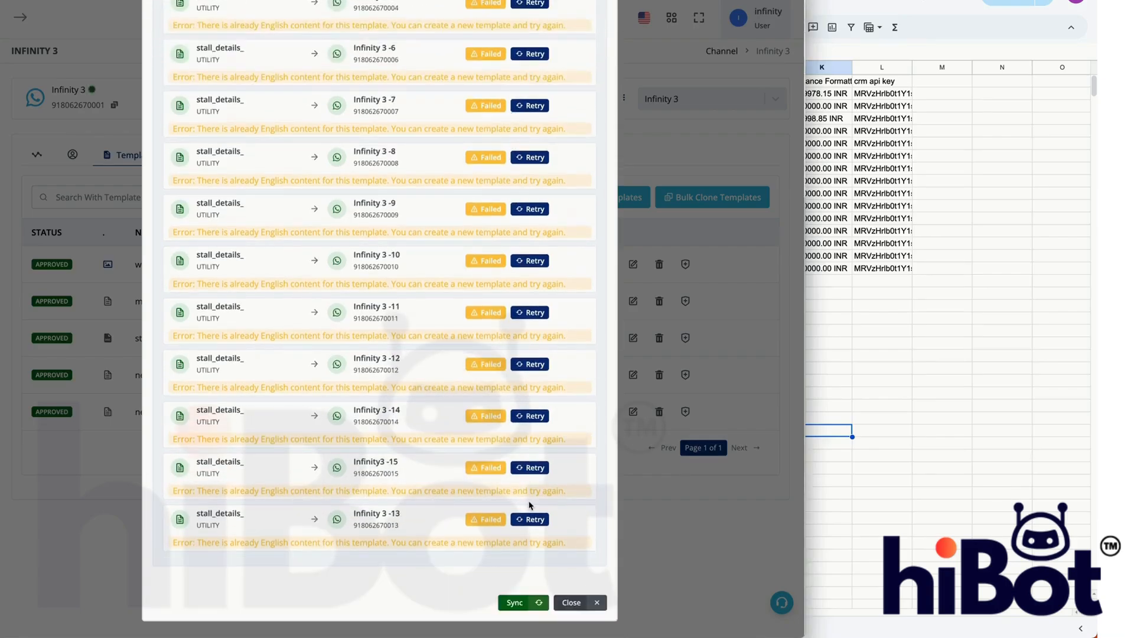
{"action": "left_click", "coordinate": [525, 608]}
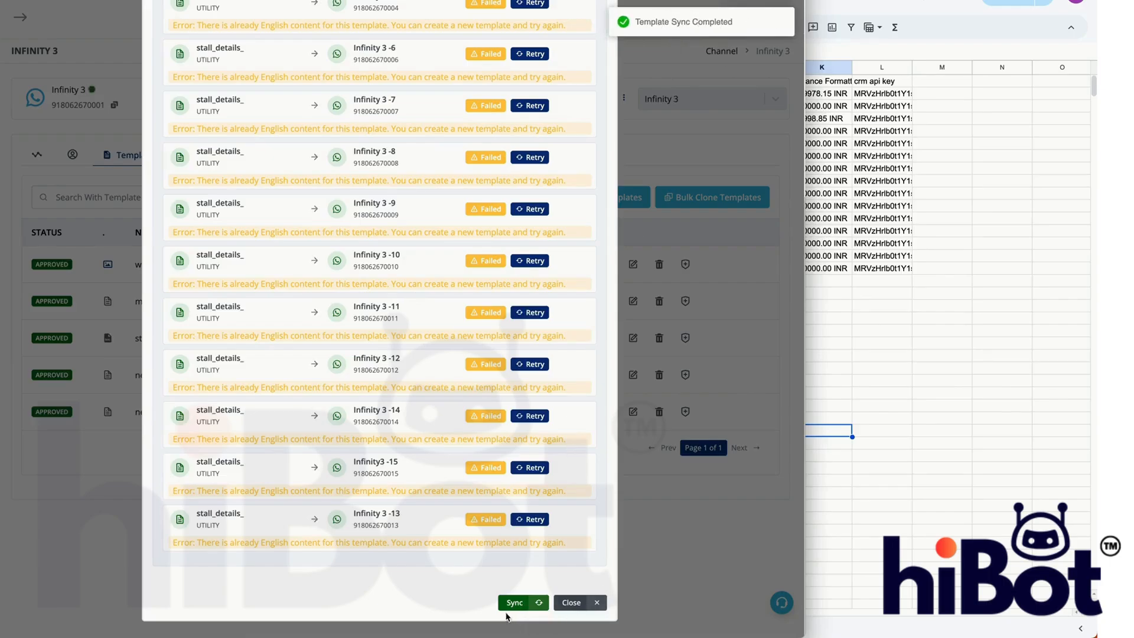
{"action": "left_click", "coordinate": [578, 610]}
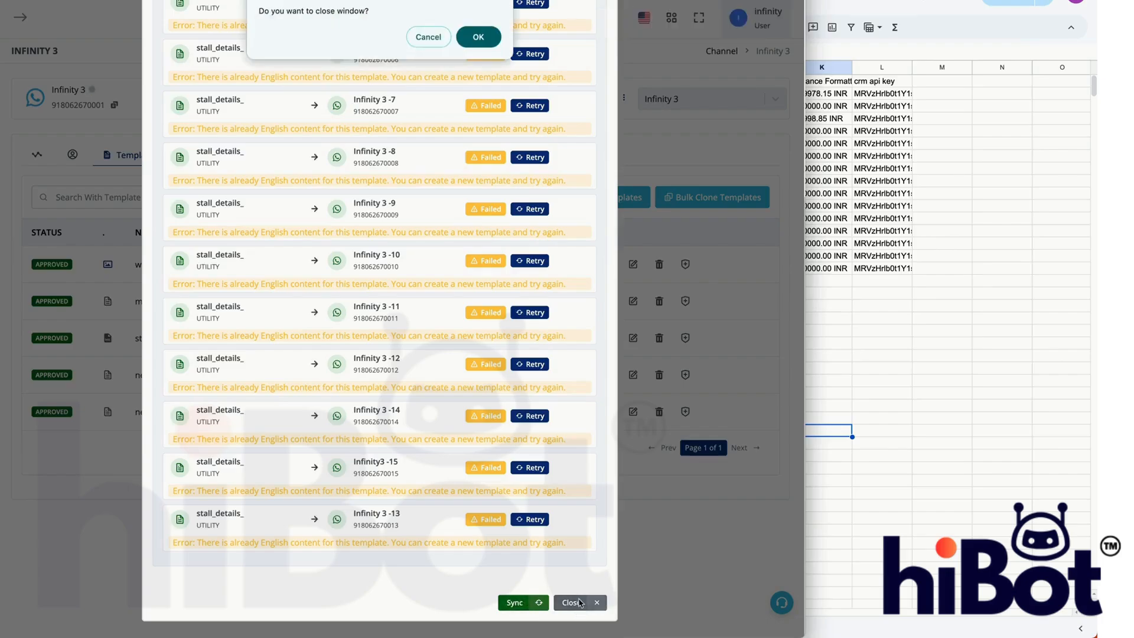
{"action": "left_click", "coordinate": [494, 31]}
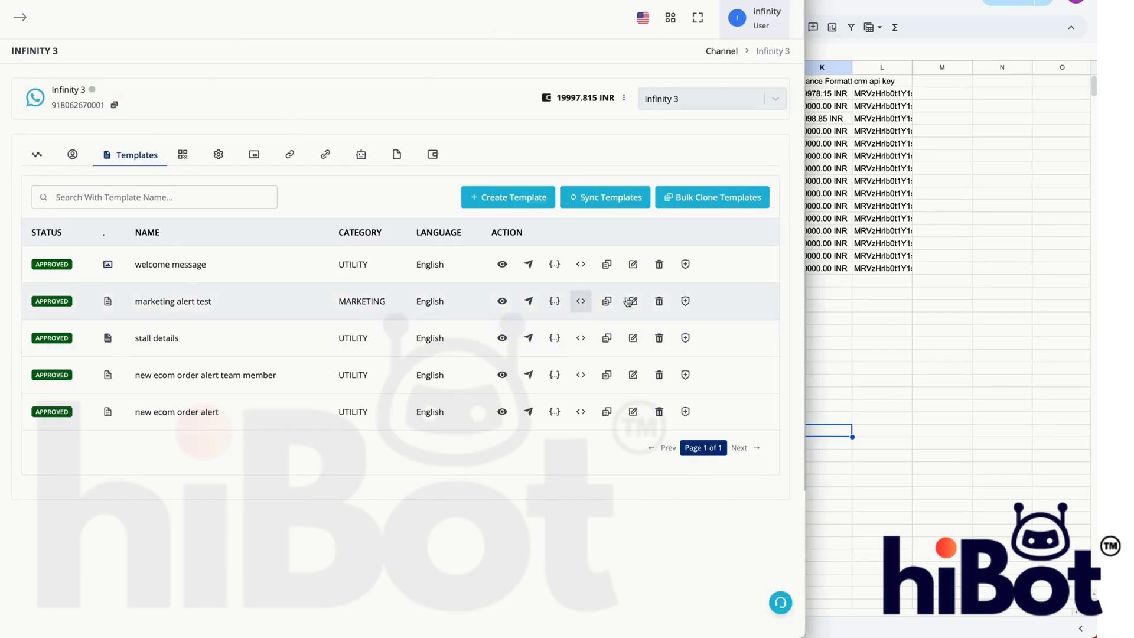
- Switch to Google Sheets and examine the channel formula in the contacts sheet and the contents of the banned sheet
{"action": "left_click", "coordinate": [1047, 419]}
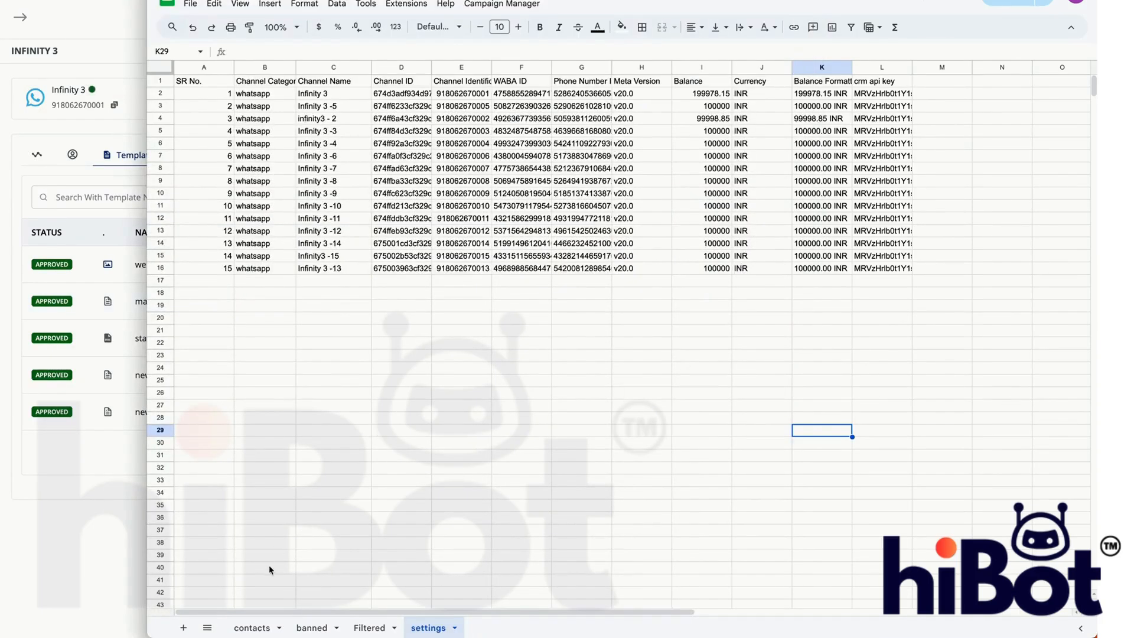
{"action": "left_click", "coordinate": [263, 626]}
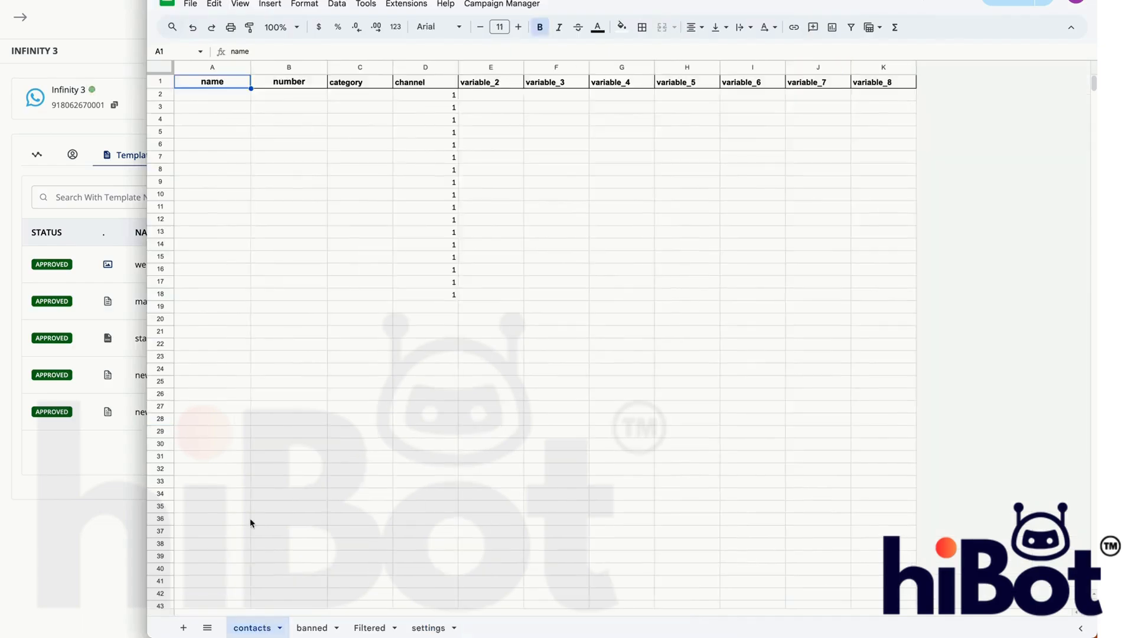
{"action": "left_click", "coordinate": [422, 96]}
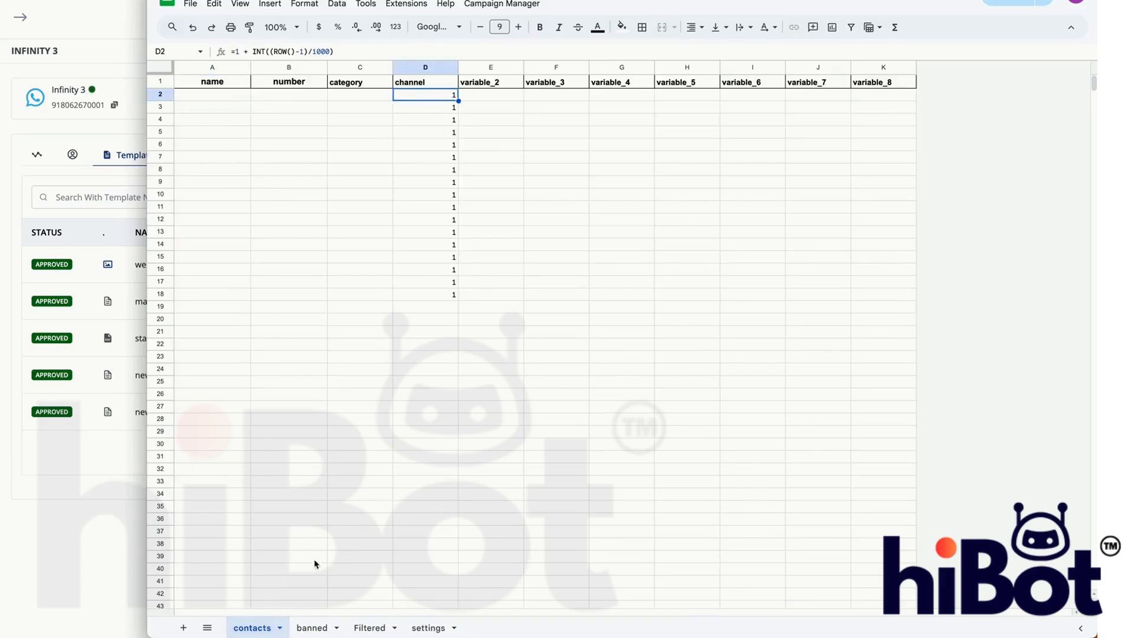
{"action": "left_click", "coordinate": [313, 627]}
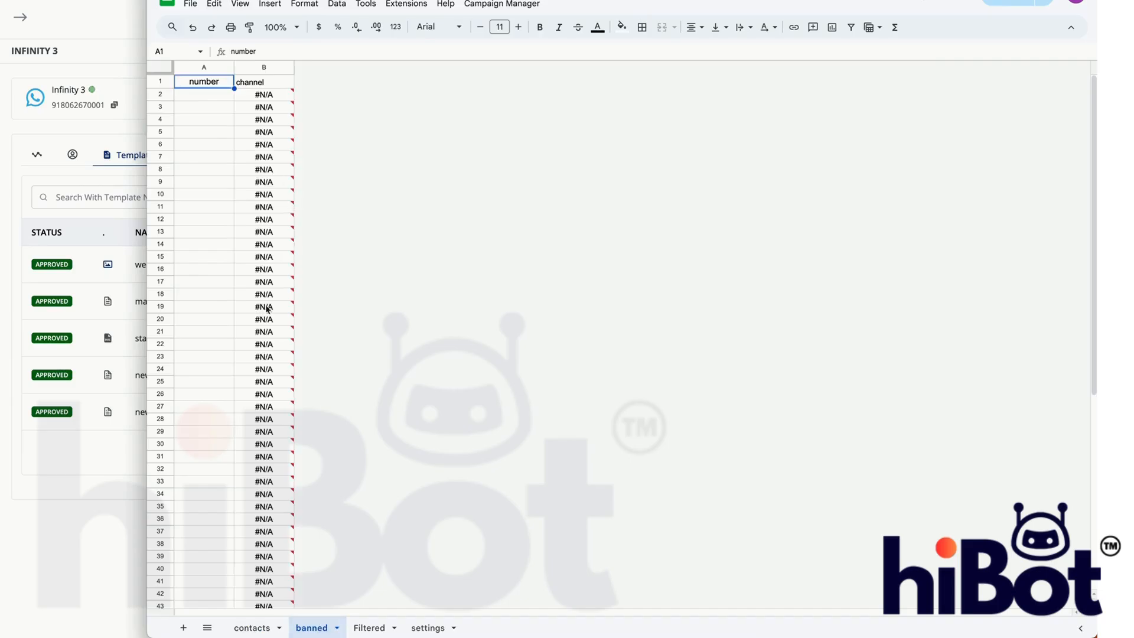
- In the contacts sheet, enter test, test2 and test3 in cells A2:A4 of the name column
{"action": "left_click", "coordinate": [264, 629]}
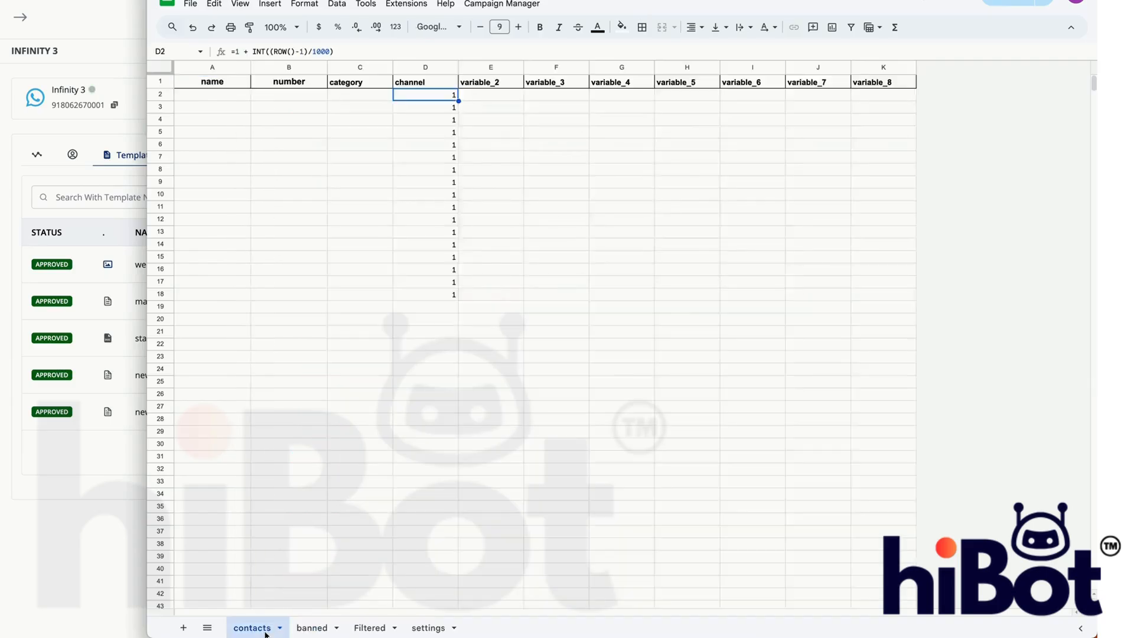
{"action": "left_click", "coordinate": [233, 95]}
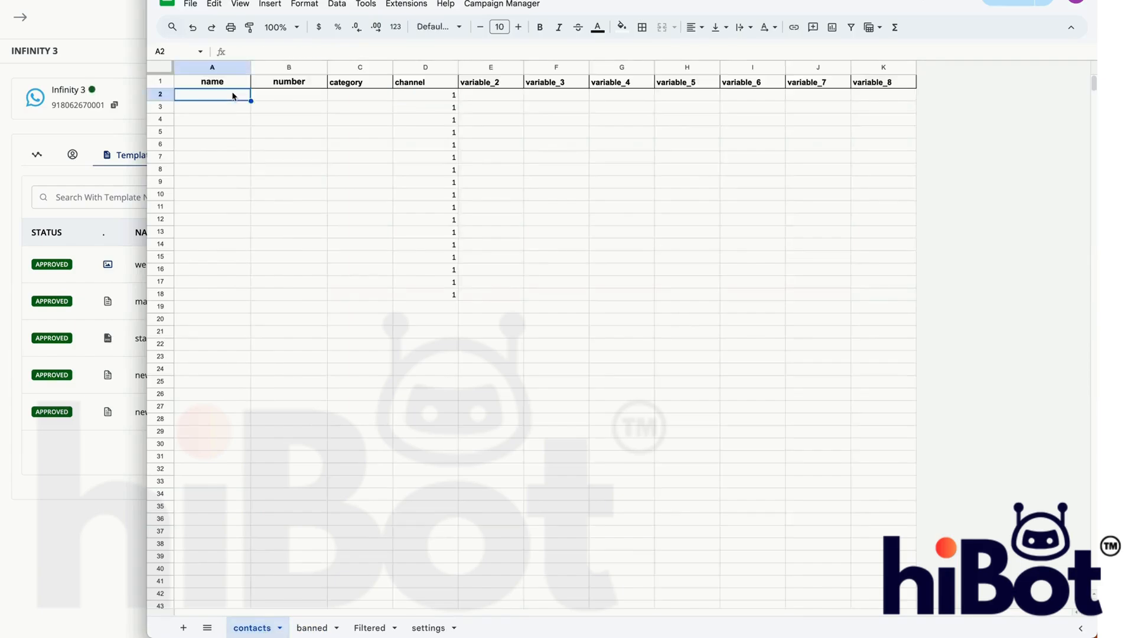
{"action": "type", "text": "test"}
{"action": "key", "text": "Tab"}
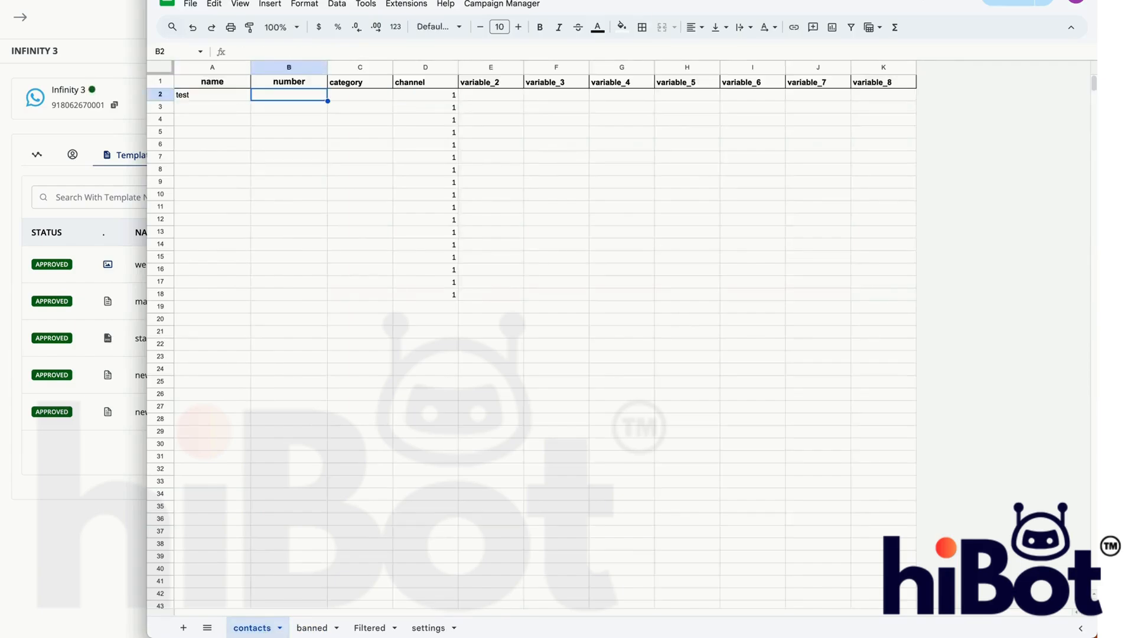
{"action": "left_click", "coordinate": [235, 113]}
{"action": "type", "text": "test2"}
{"action": "key", "text": "Return"}
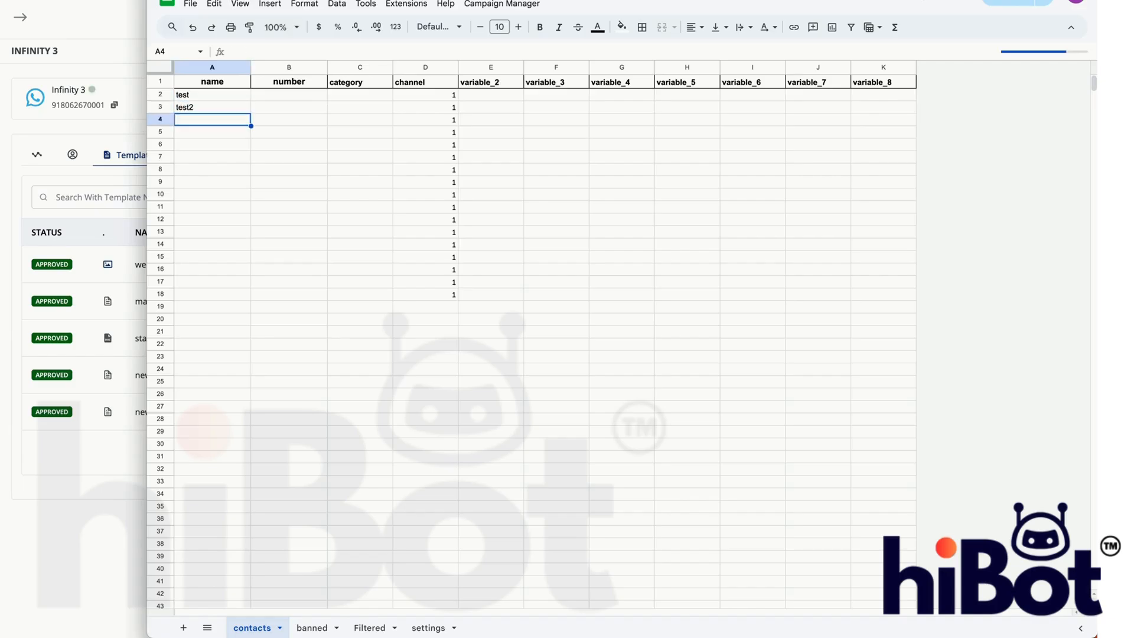
{"action": "type", "text": "test2"}
{"action": "key", "text": "BackSpace"}
{"action": "type", "text": "3"}
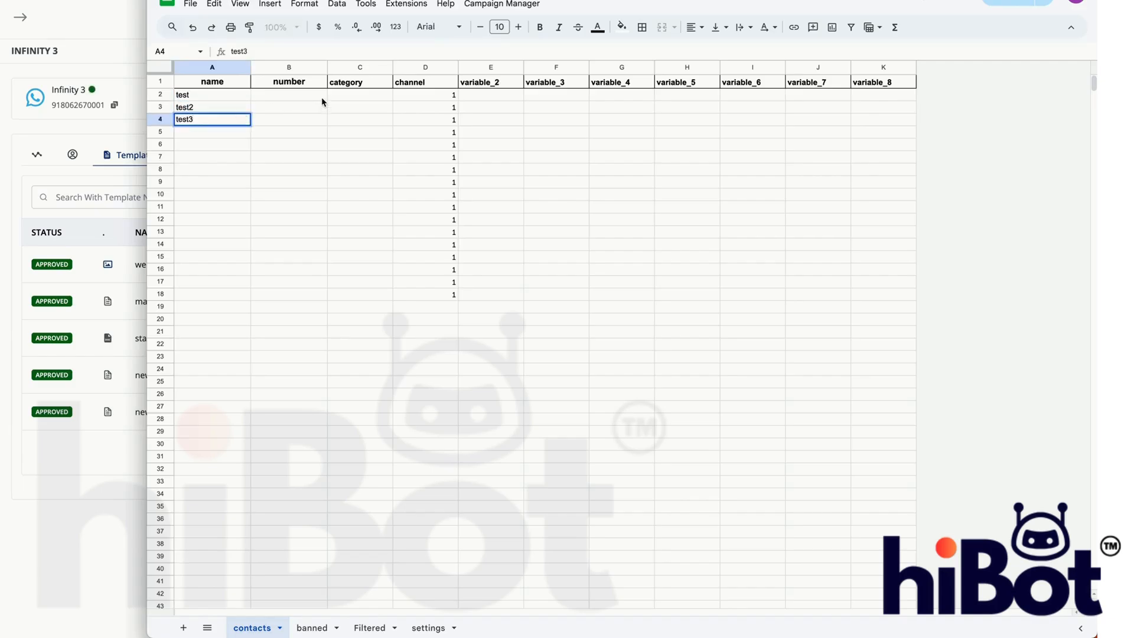
- Enter a sample phone number for each of the three test contacts in cells B2:B4
{"action": "left_click", "coordinate": [322, 96]}
{"action": "type", "text": "919999999999"}
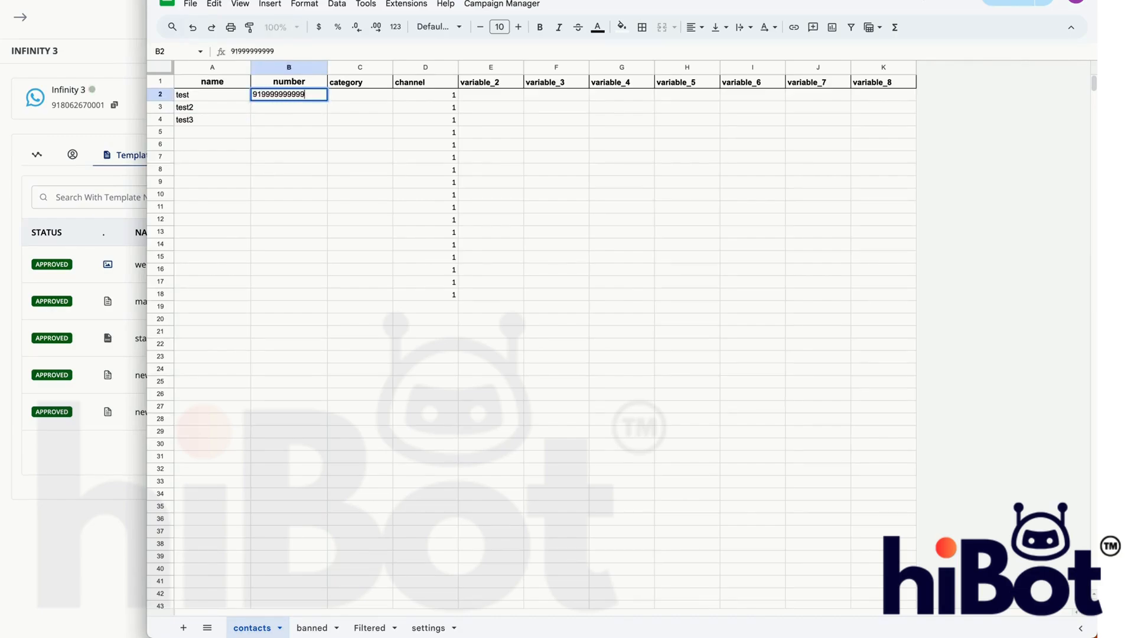
{"action": "key", "text": "Return"}
{"action": "type", "text": "9199999"}
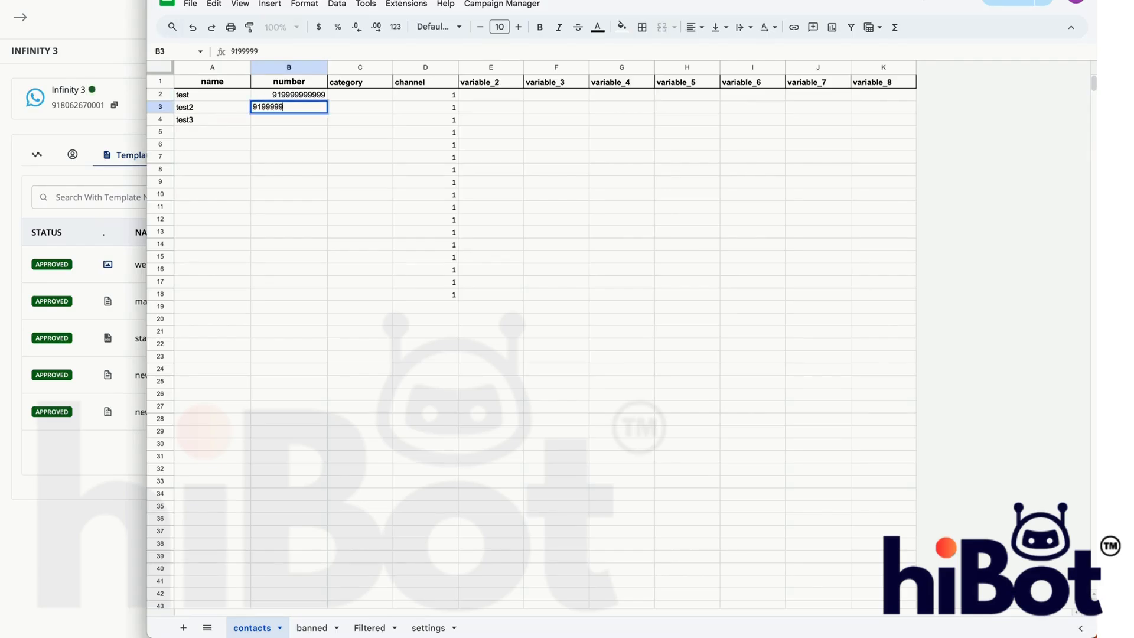
{"action": "type", "text": "9998"}
{"action": "key", "text": "Return"}
{"action": "type", "text": "91999"}
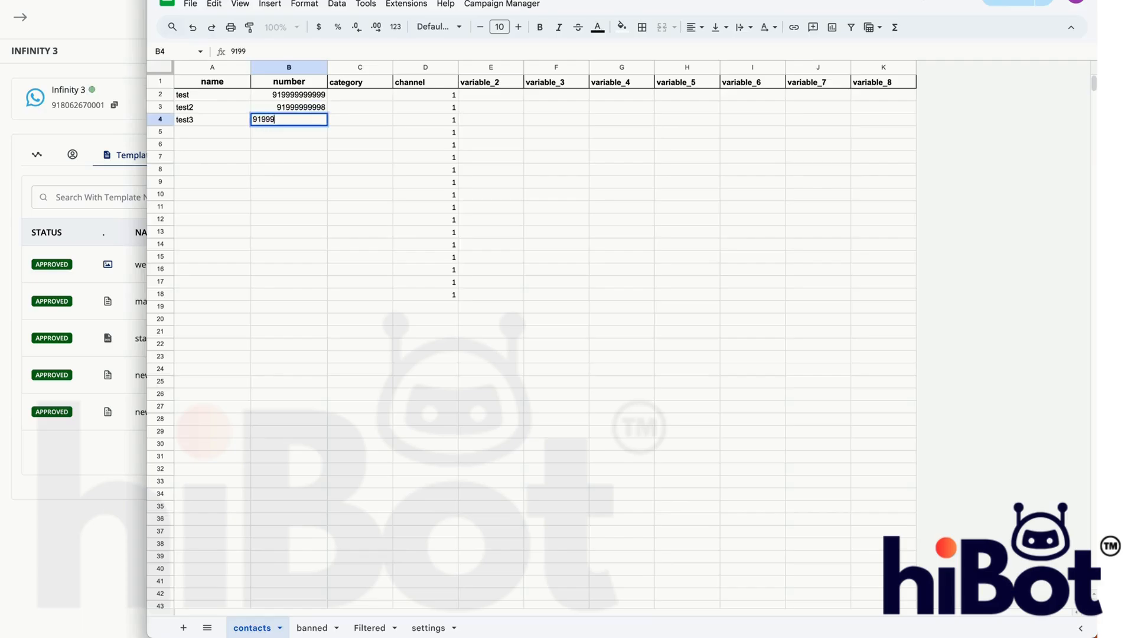
{"action": "type", "text": "999997"}
{"action": "key", "text": "Return"}
- Fill variable_2 through variable_8 of the first contact, cells E2:K2, with a, b, c, d, e, f and g
{"action": "key", "text": "Up"}
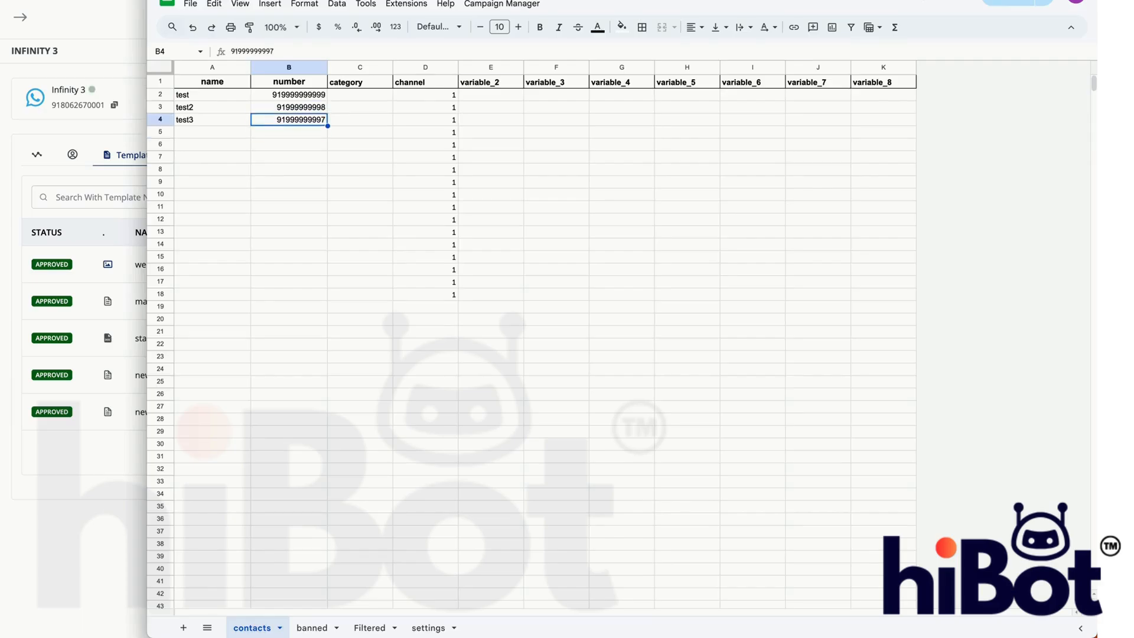
{"action": "key", "text": "Up"}
{"action": "key", "text": "Right"}
{"action": "key", "text": "Right"}
{"action": "key", "text": "Right"}
{"action": "key", "text": "Right"}
{"action": "key", "text": "Right"}
{"action": "key", "text": "Right"}
{"action": "key", "text": "Right"}
{"action": "key", "text": "Right"}
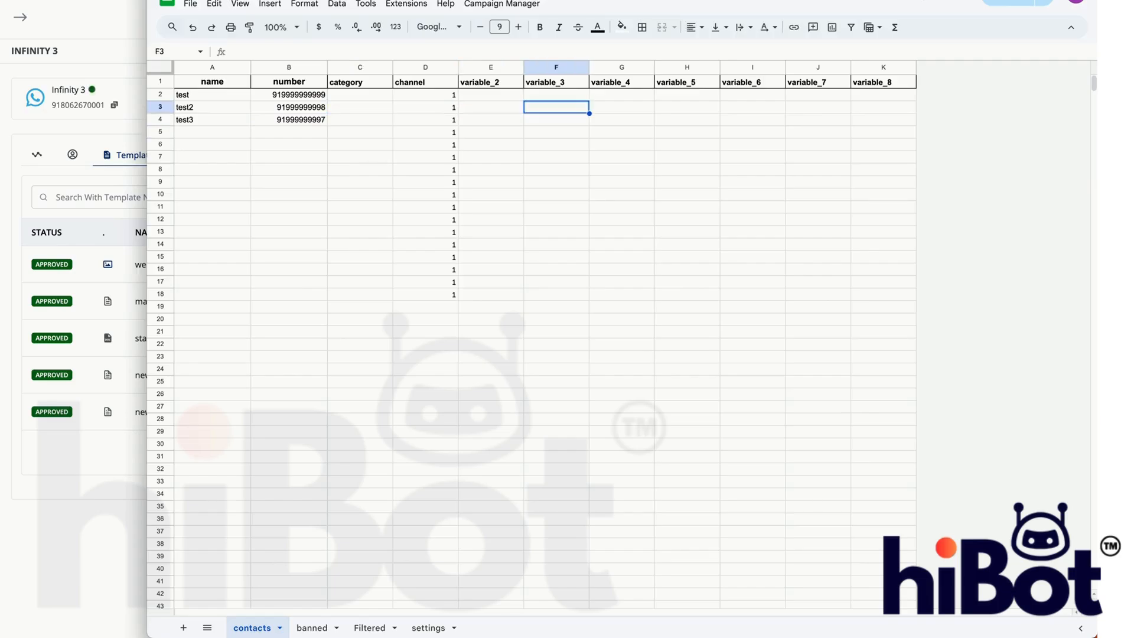
{"action": "key", "text": "Right"}
{"action": "key", "text": "Left"}
{"action": "key", "text": "Left"}
{"action": "key", "text": "Left"}
{"action": "key", "text": "Left"}
{"action": "key", "text": "Left"}
{"action": "key", "text": "Left"}
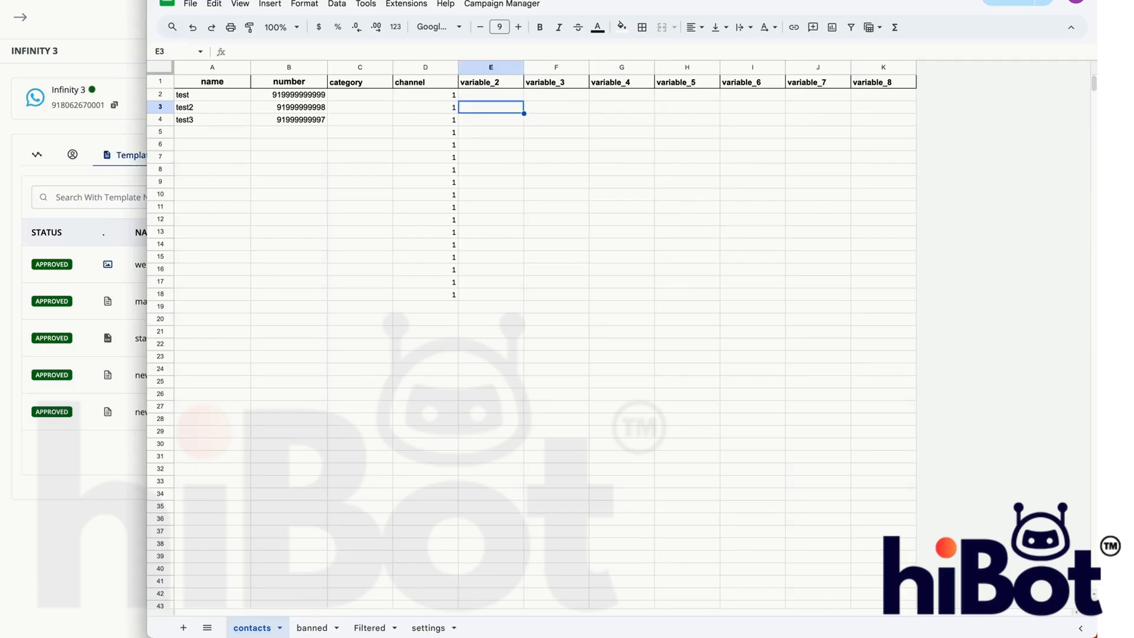
{"action": "key", "text": "Up"}
{"action": "type", "text": "o"}
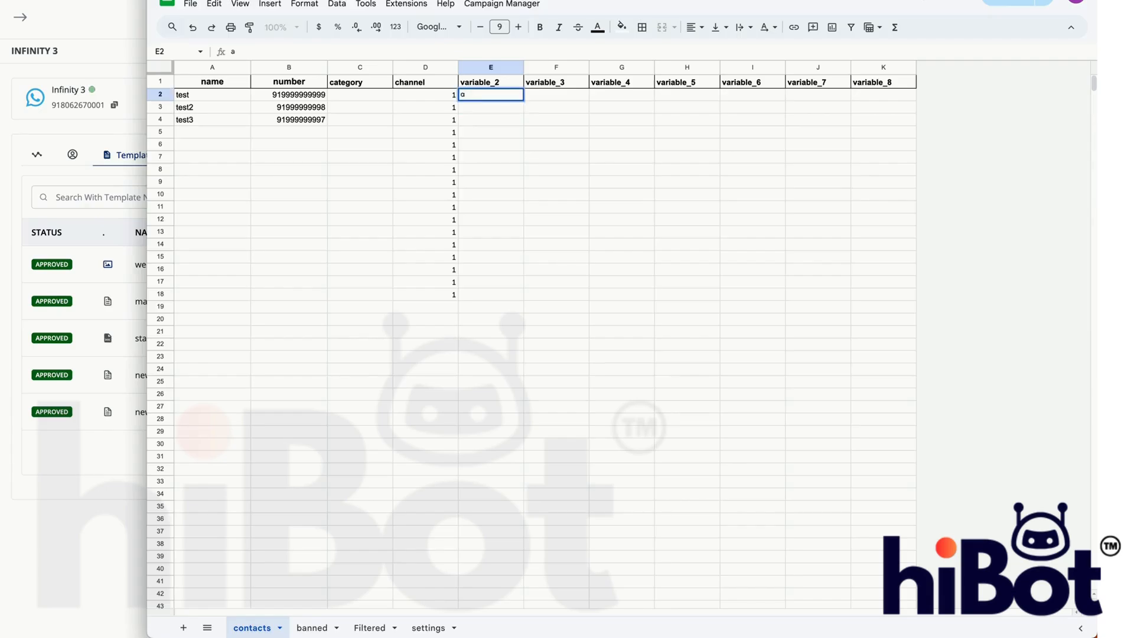
{"action": "key", "text": "Tab"}
{"action": "type", "text": "b"}
{"action": "key", "text": "Tab"}
{"action": "type", "text": "c"}
{"action": "key", "text": "Tab"}
{"action": "type", "text": "d"}
{"action": "key", "text": "Tab"}
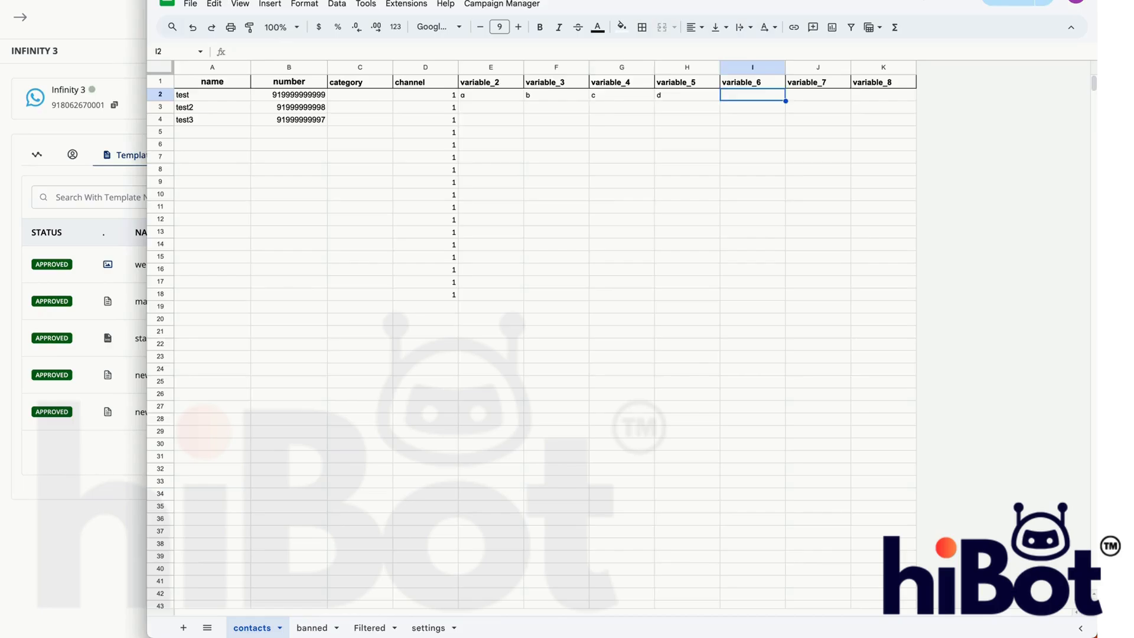
{"action": "type", "text": "e"}
{"action": "key", "text": "Tab"}
{"action": "type", "text": "f"}
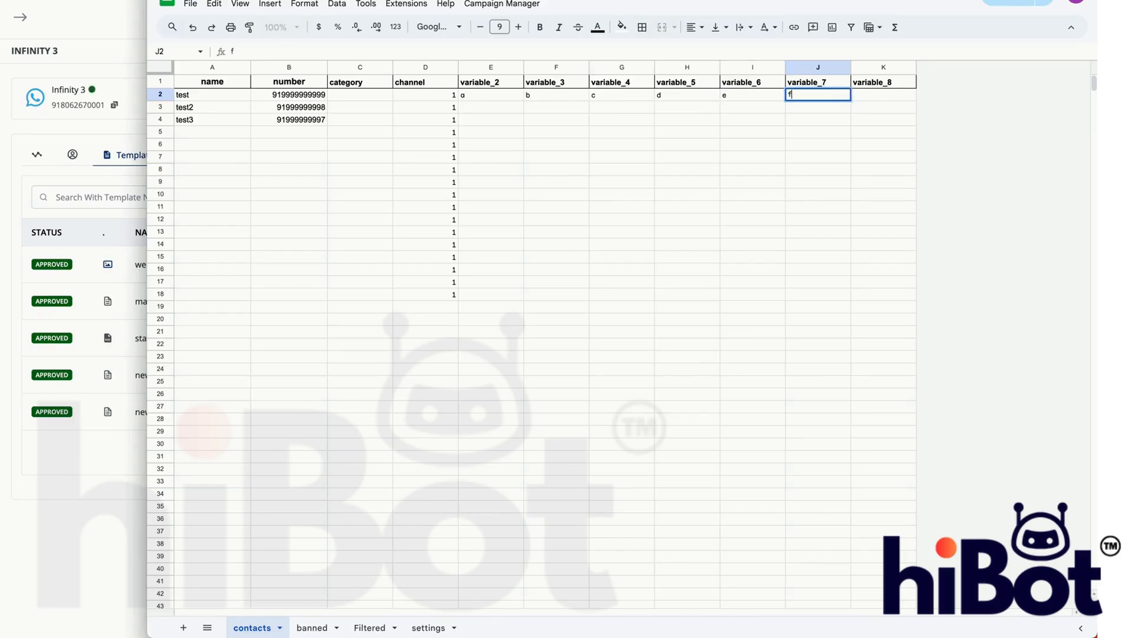
{"action": "key", "text": "Tab"}
{"action": "type", "text": "g"}
- Copy the variable values in E2:K2 to the test2 contact's row, starting at E3
{"action": "left_click", "coordinate": [549, 96]}
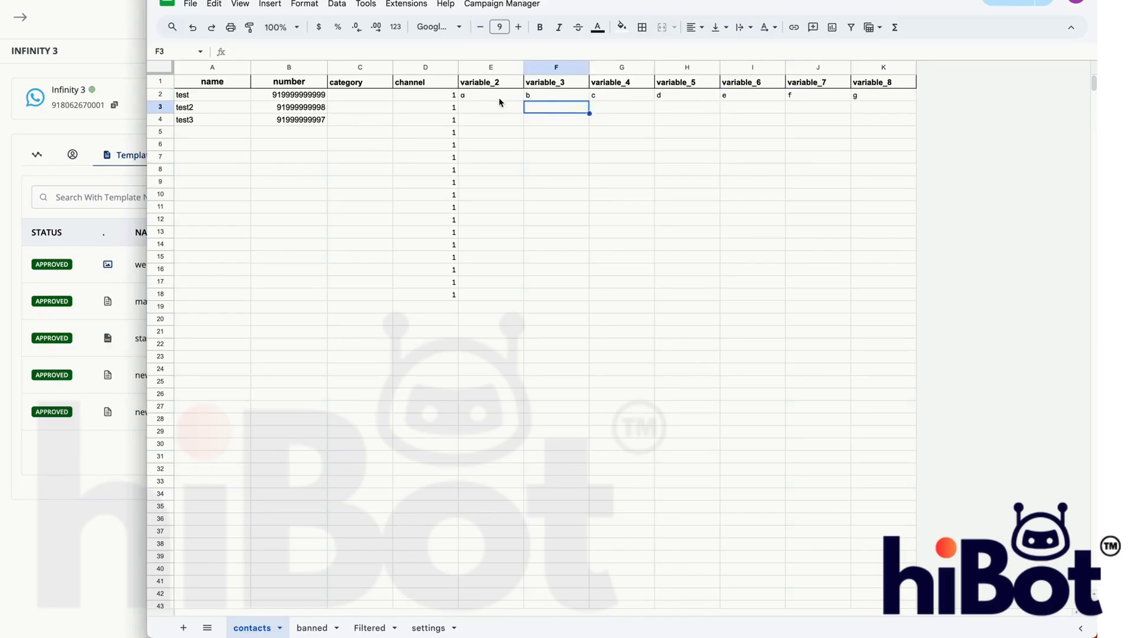
{"action": "left_click", "coordinate": [498, 97]}
{"action": "left_click", "coordinate": [854, 97], "text": "shift"}
{"action": "key", "text": "ctrl+c"}
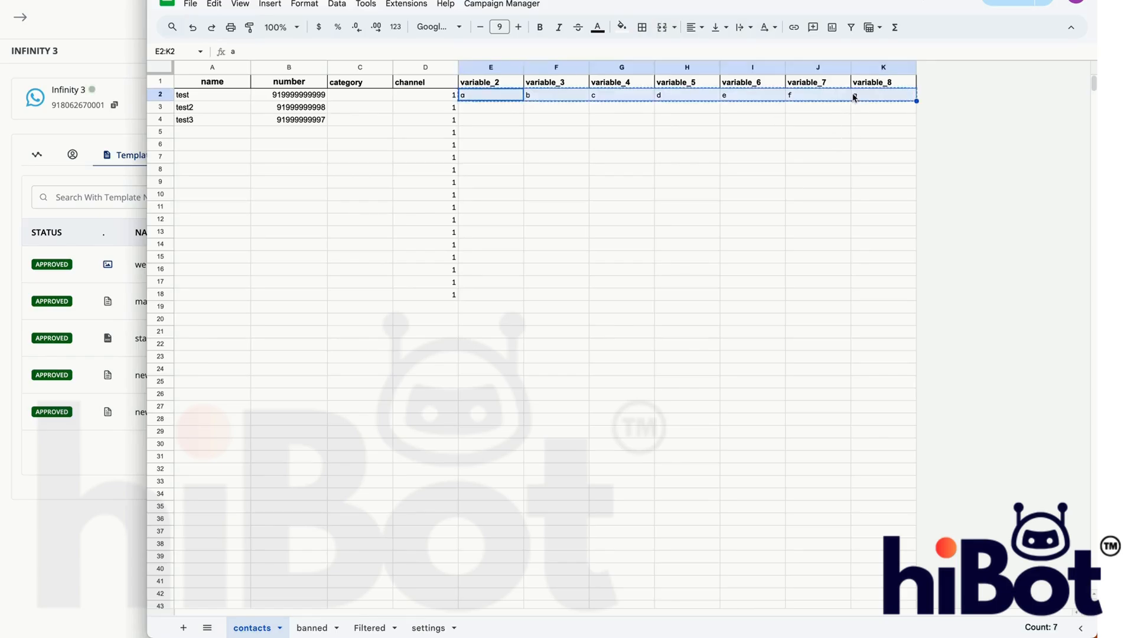
{"action": "left_click", "coordinate": [509, 112]}
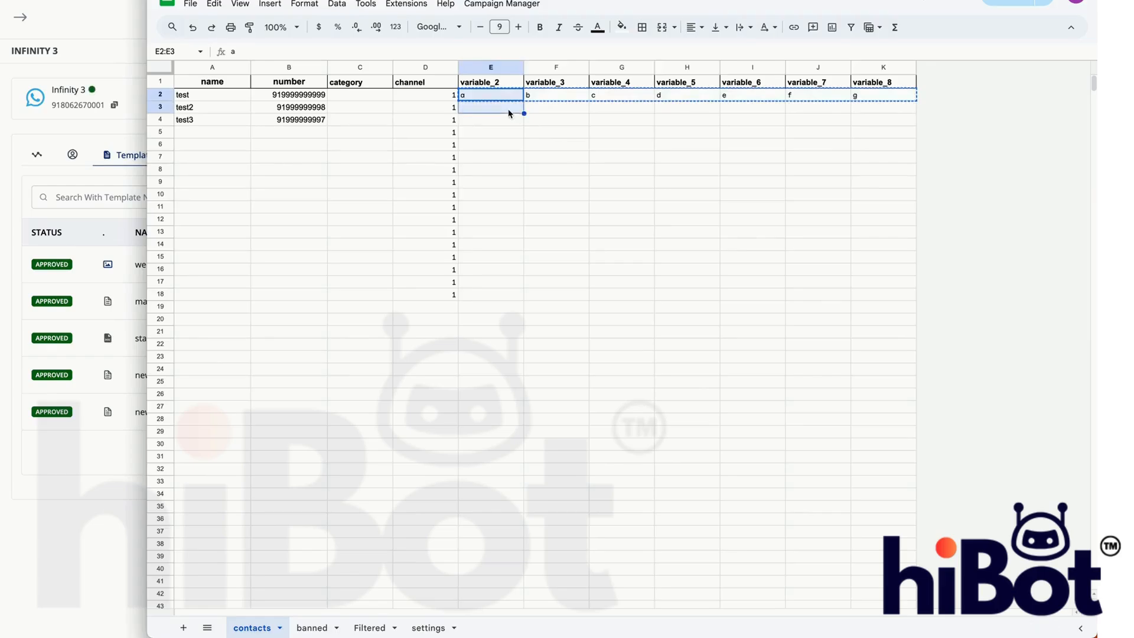
{"action": "key", "text": "ctrl+v"}
{"action": "left_click", "coordinate": [779, 158]}
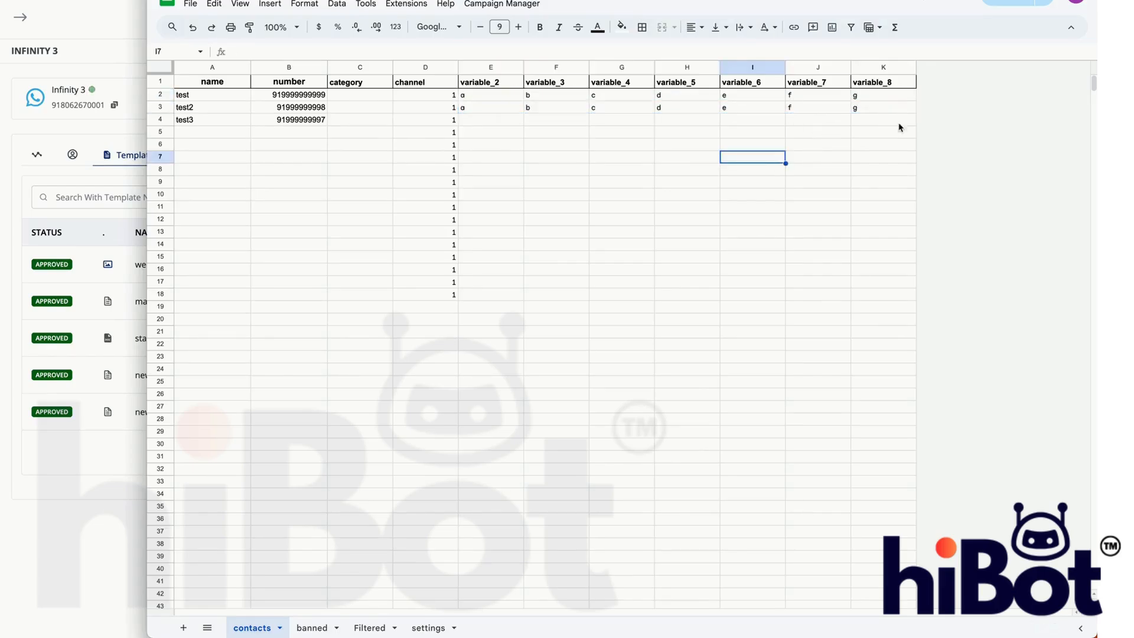
{"action": "left_click_drag", "start_coordinate": [901, 113], "coordinate": [193, 56]}
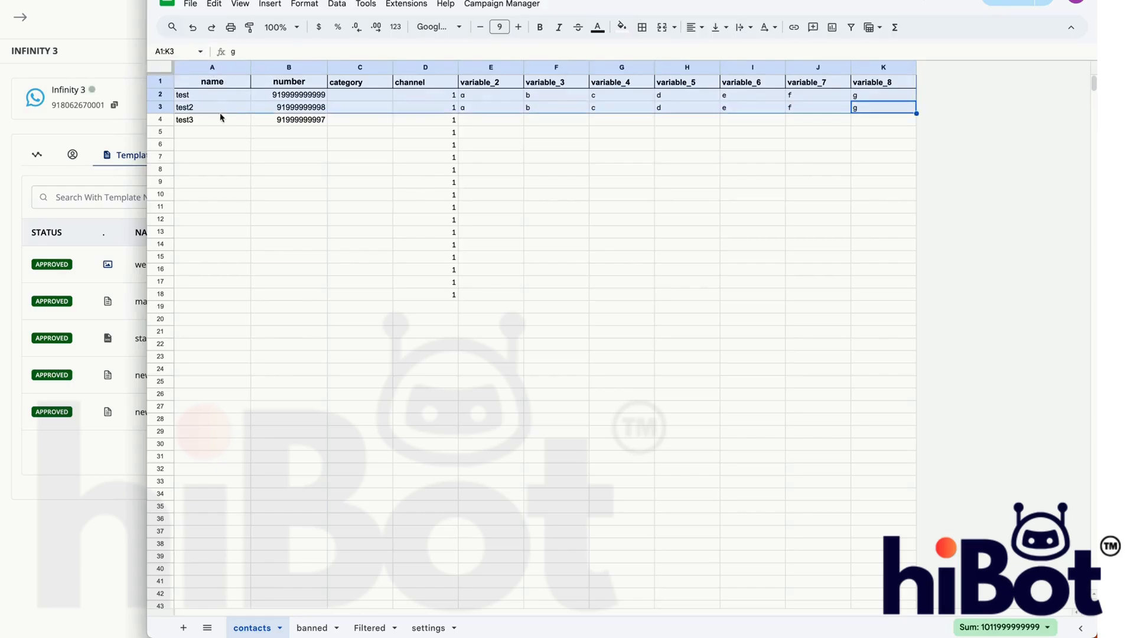
{"action": "left_click", "coordinate": [600, 183]}
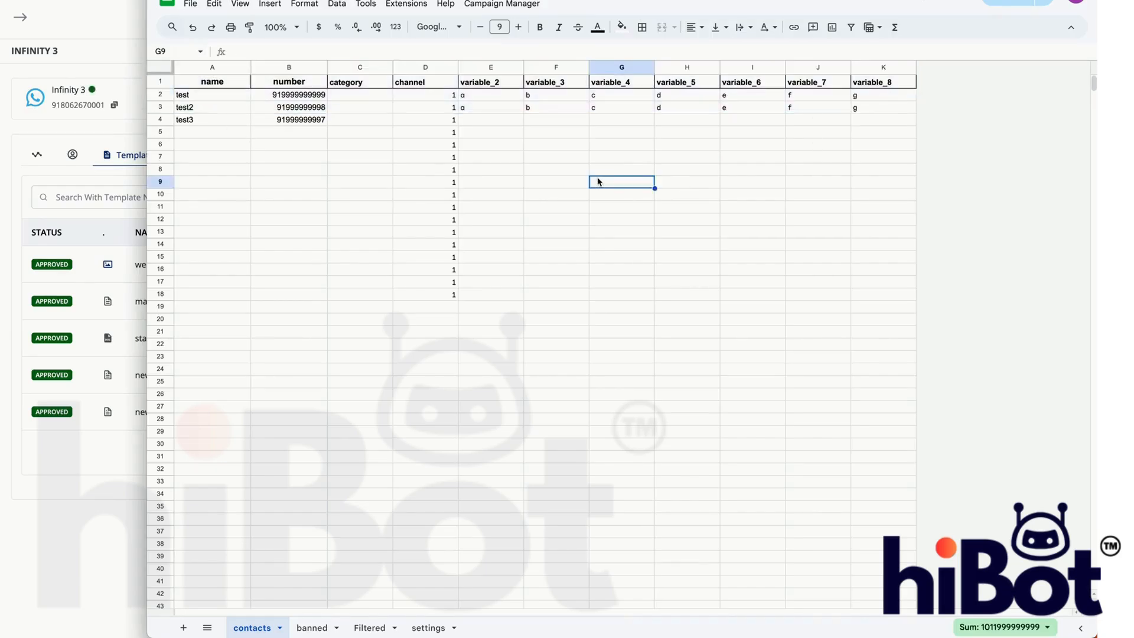
- In the contacts sheet, set the divisor of the channel formula in D2 to 3, giving =1 + INT((ROW()-1)/3)
{"action": "left_click", "coordinate": [446, 98]}
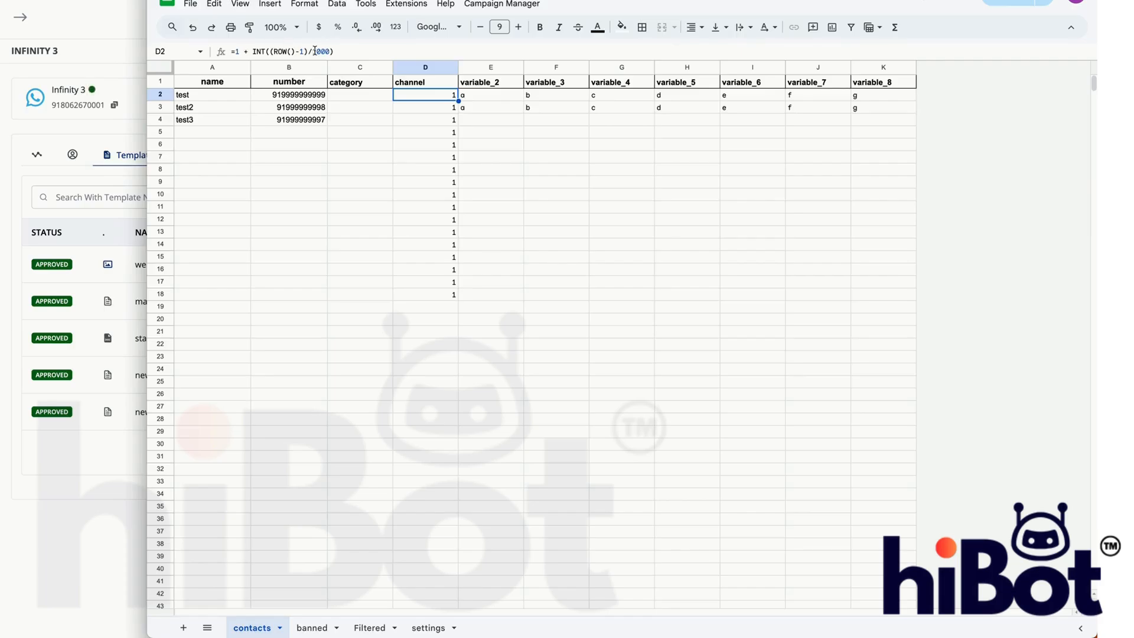
{"action": "double_click", "coordinate": [237, 52]}
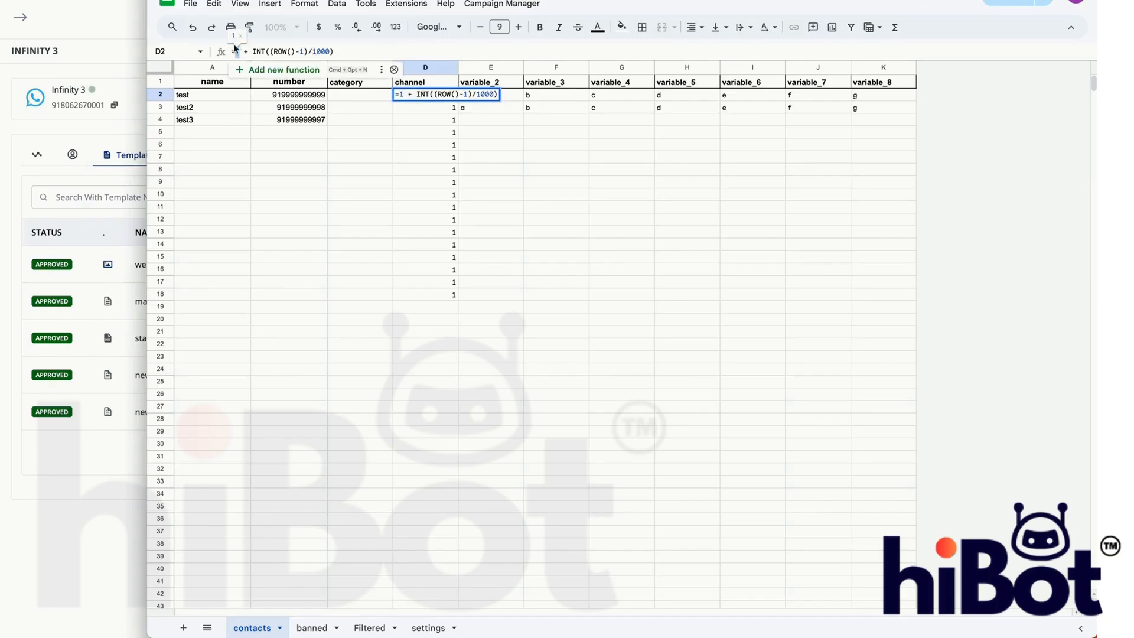
{"action": "double_click", "coordinate": [318, 51]}
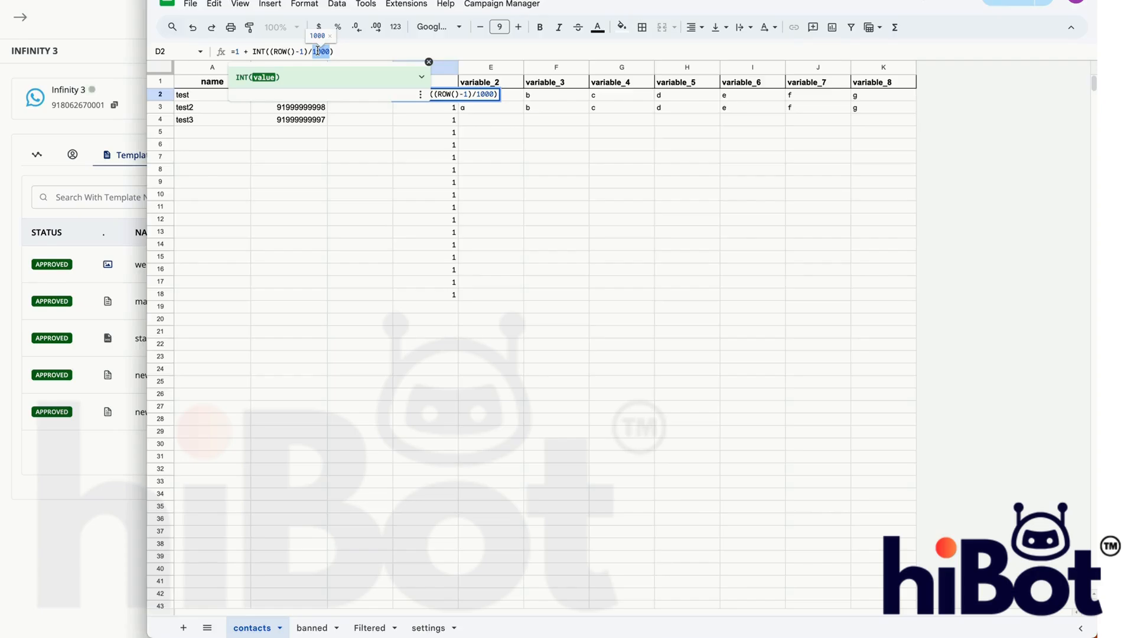
{"action": "type", "text": "3"}
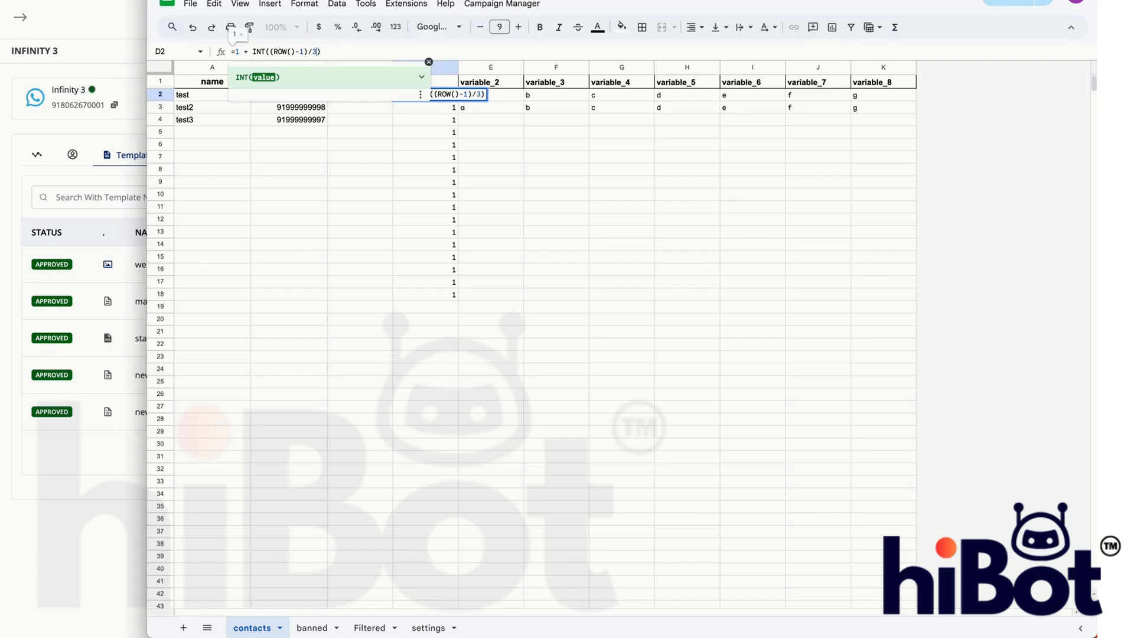
{"action": "double_click", "coordinate": [316, 51]}
{"action": "left_click", "coordinate": [241, 52]}
{"action": "type", "text": "0"}
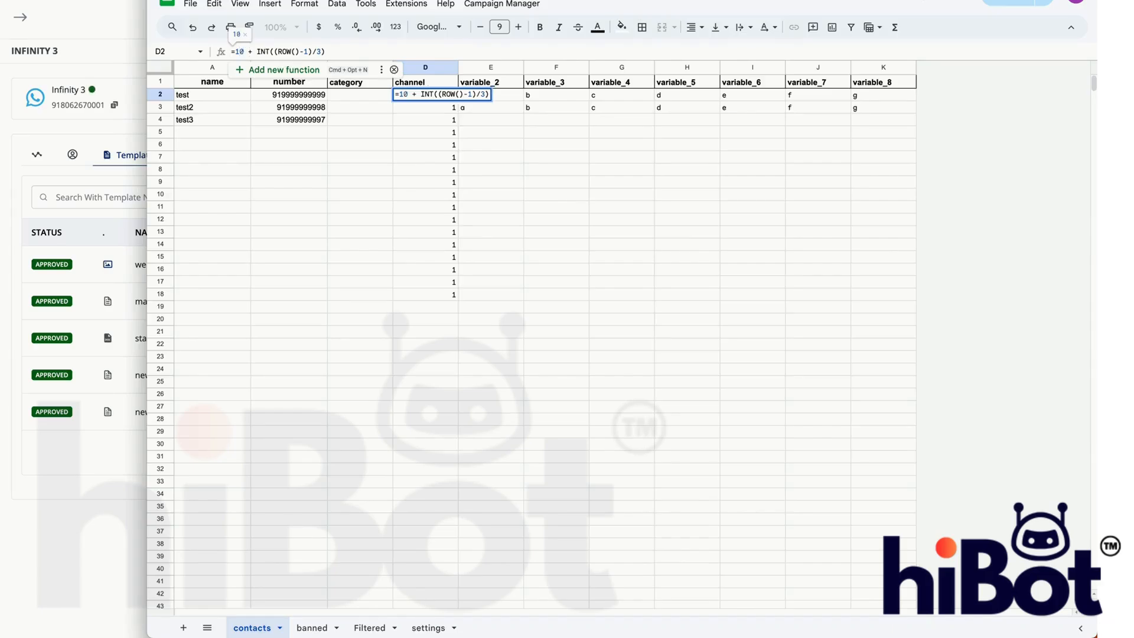
{"action": "key", "text": "BackSpace"}
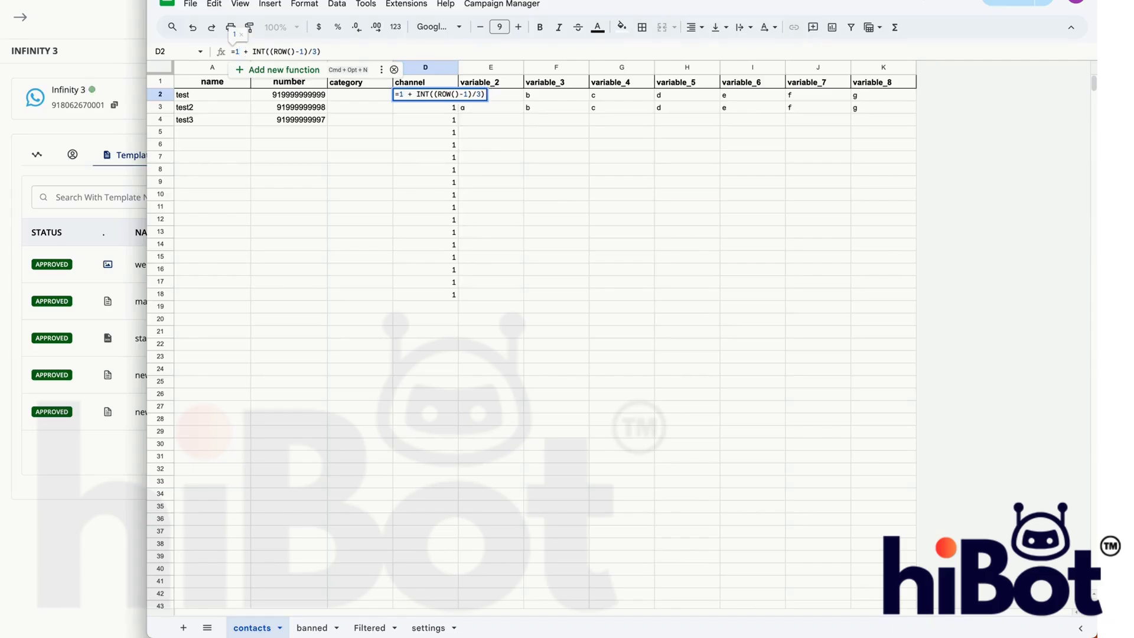
{"action": "key", "text": "Return"}
- Fill the channel formula from D2 down through D18 and check the resulting channel distribution
{"action": "left_click", "coordinate": [451, 98]}
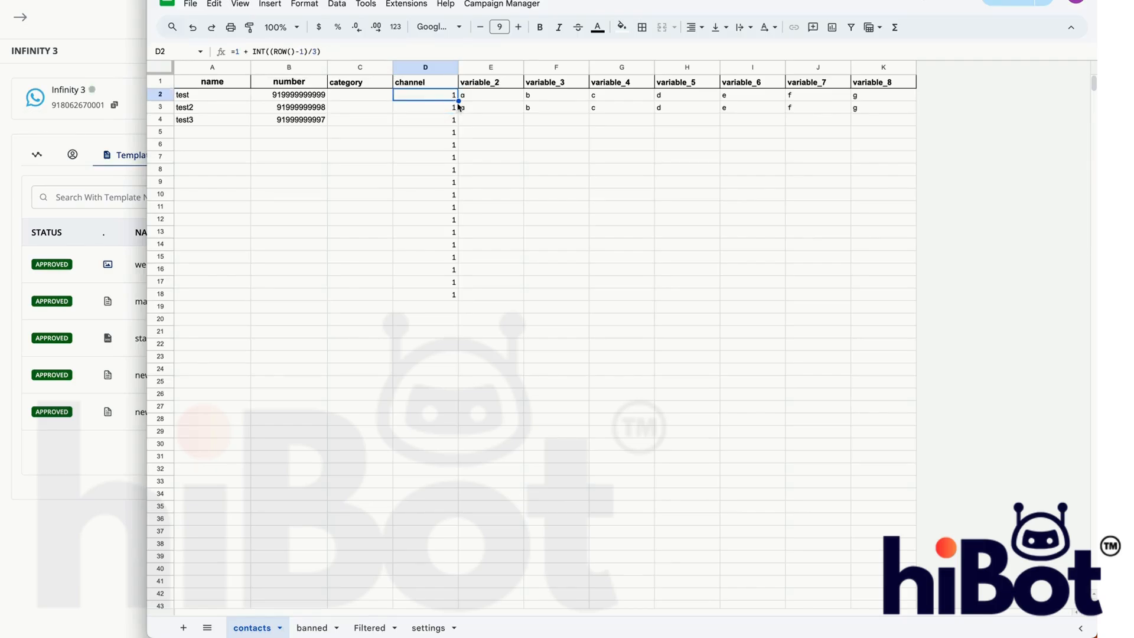
{"action": "left_click_drag", "start_coordinate": [457, 100], "coordinate": [462, 302]}
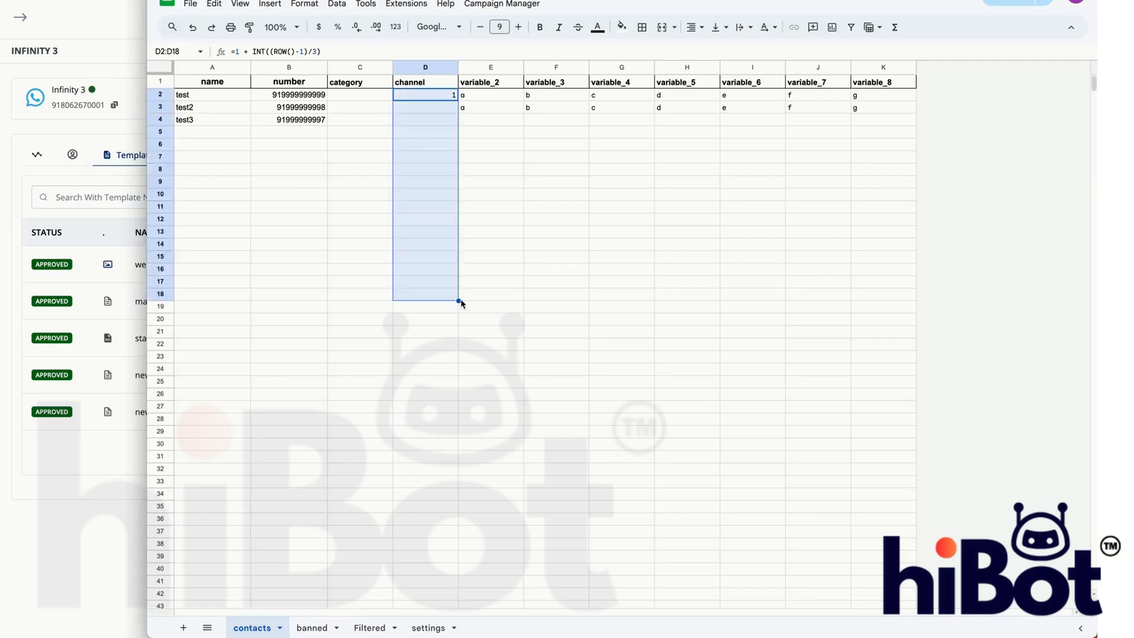
{"action": "left_click", "coordinate": [467, 370]}
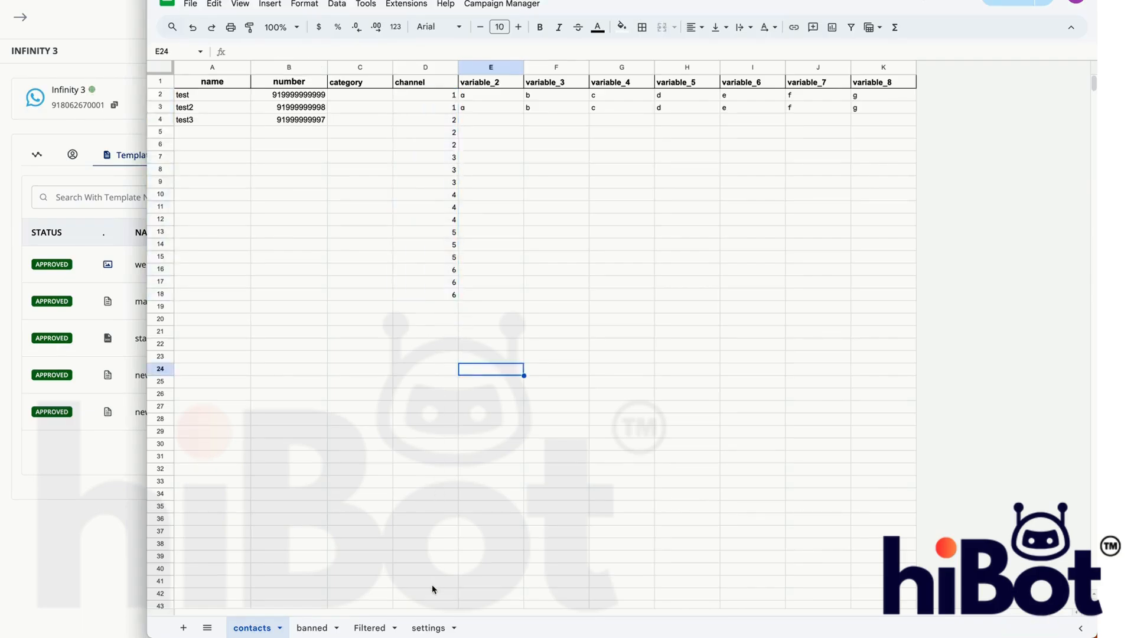
{"action": "scroll", "coordinate": [405, 154], "scroll_direction": "down", "scroll_amount": 5}
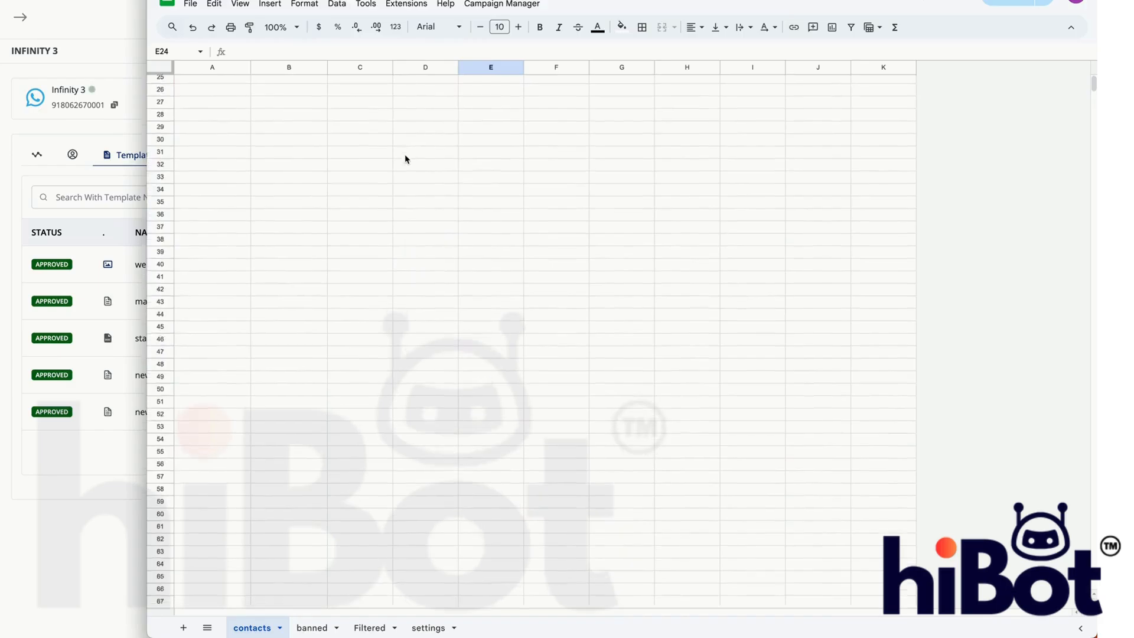
{"action": "scroll", "coordinate": [405, 154], "scroll_direction": "up", "scroll_amount": 5}
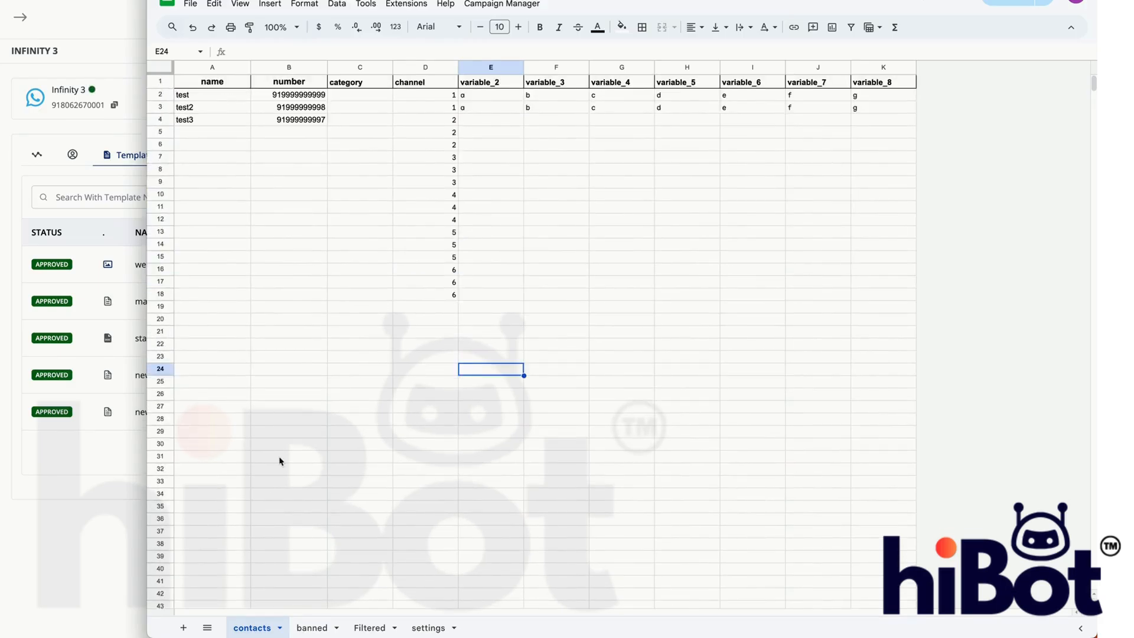
{"action": "left_click_drag", "start_coordinate": [443, 96], "coordinate": [444, 300]}
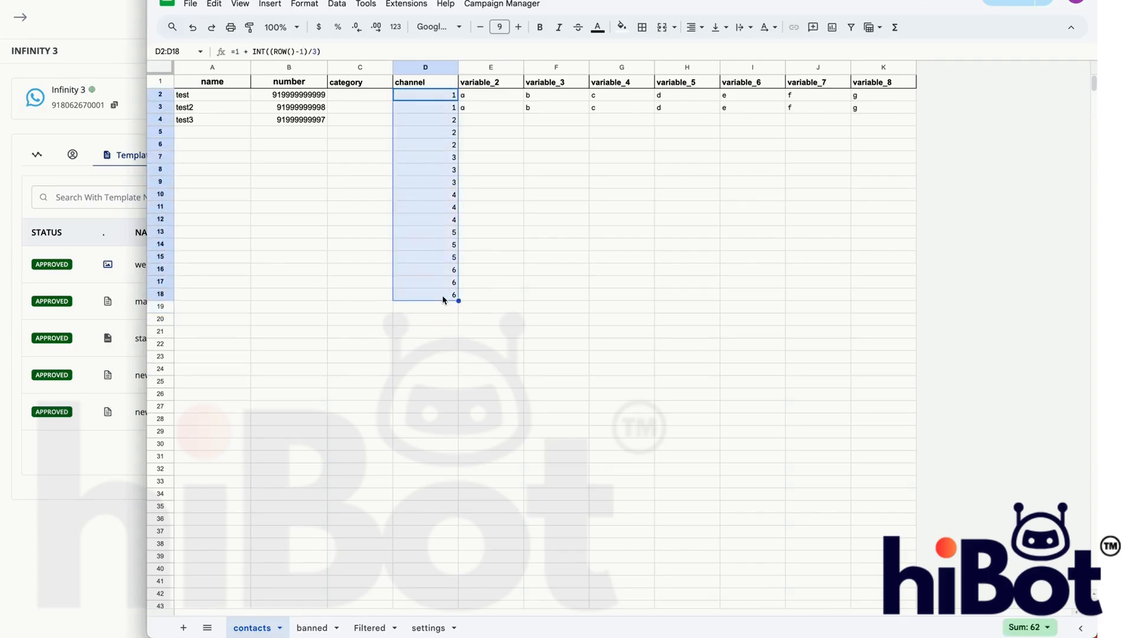
{"action": "left_click", "coordinate": [541, 171]}
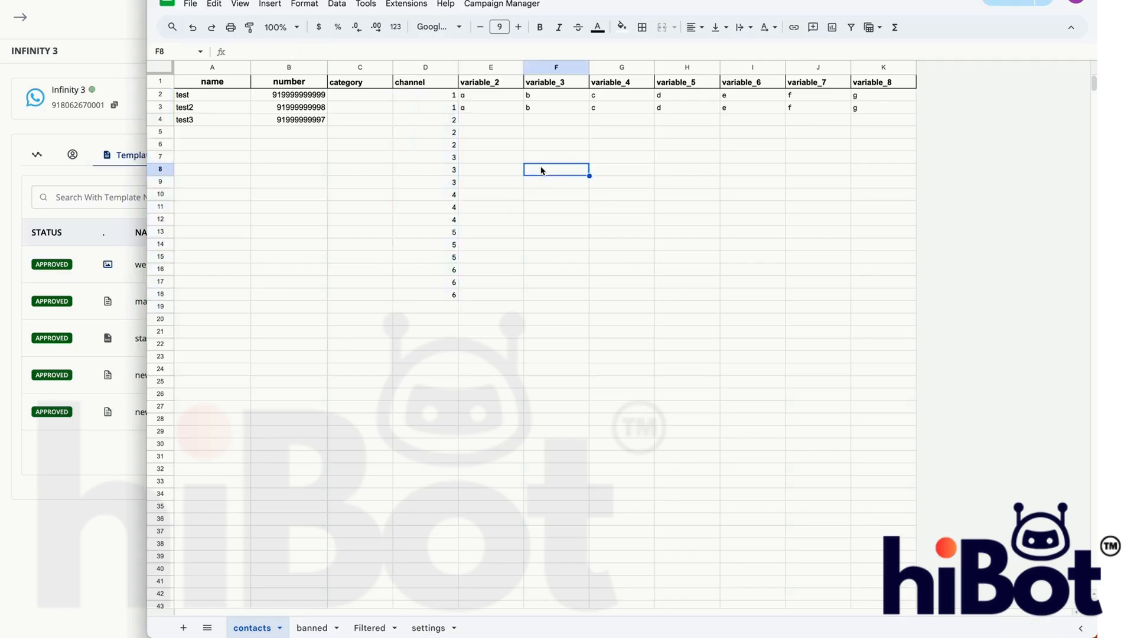
- Copy the test2 contact's number into cell A2 of the banned sheet and check its channel lookup in B2
{"action": "left_click", "coordinate": [478, 123]}
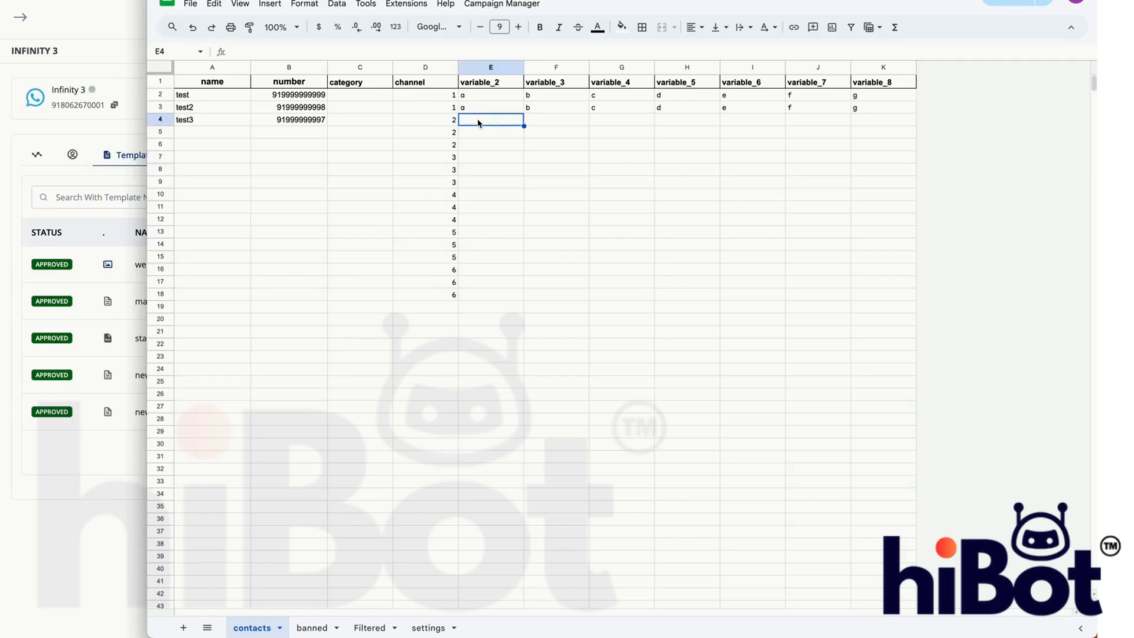
{"action": "left_click", "coordinate": [312, 627]}
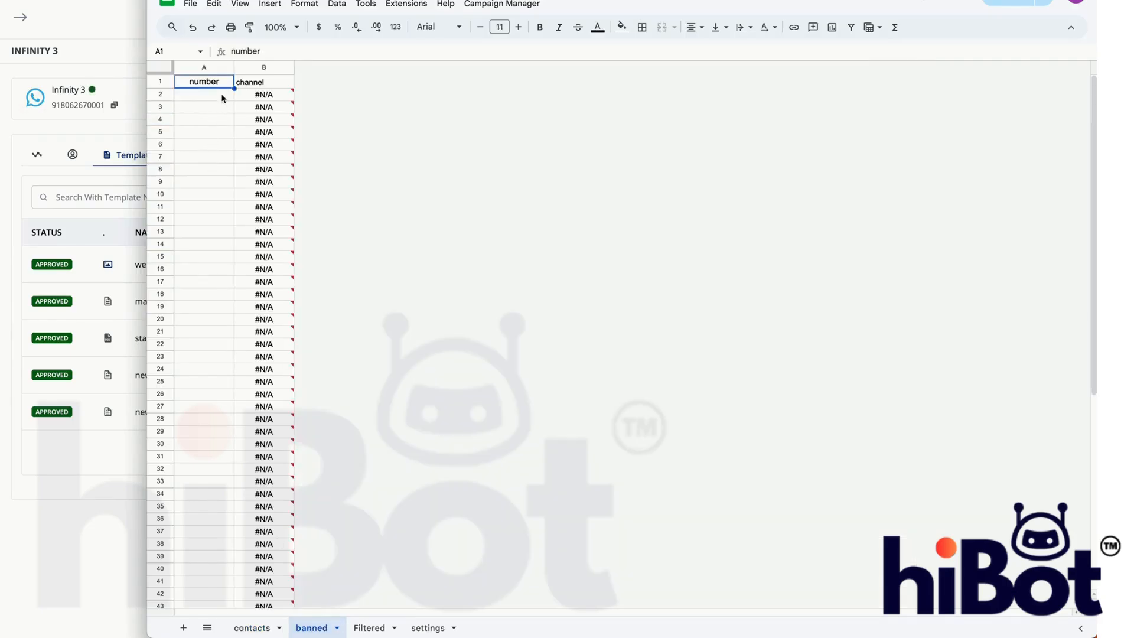
{"action": "left_click", "coordinate": [270, 619]}
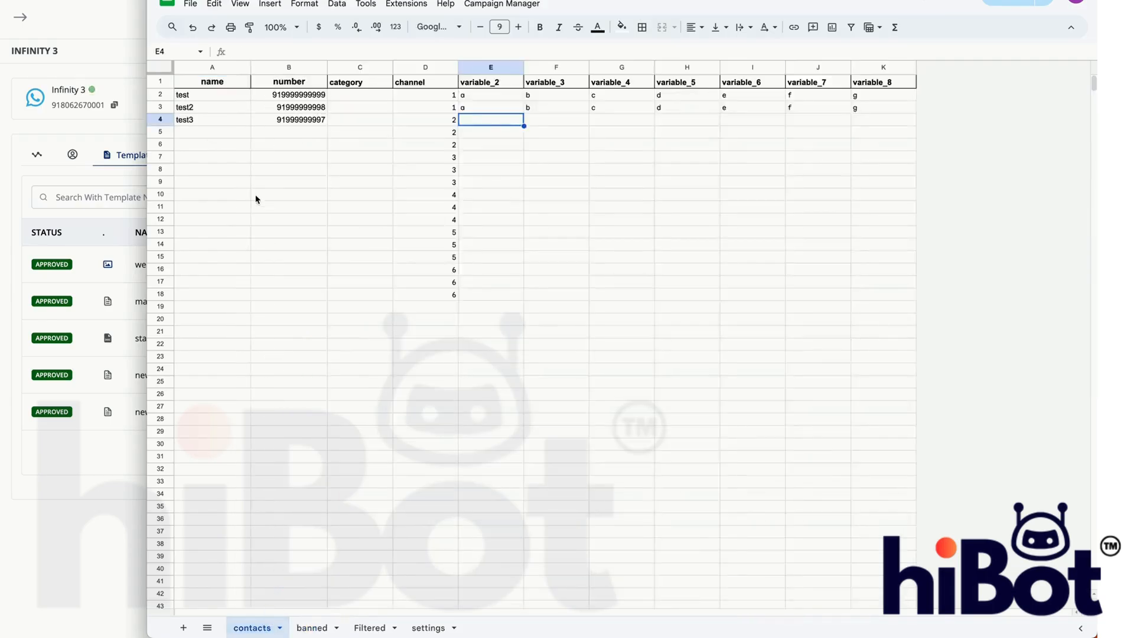
{"action": "left_click", "coordinate": [289, 111]}
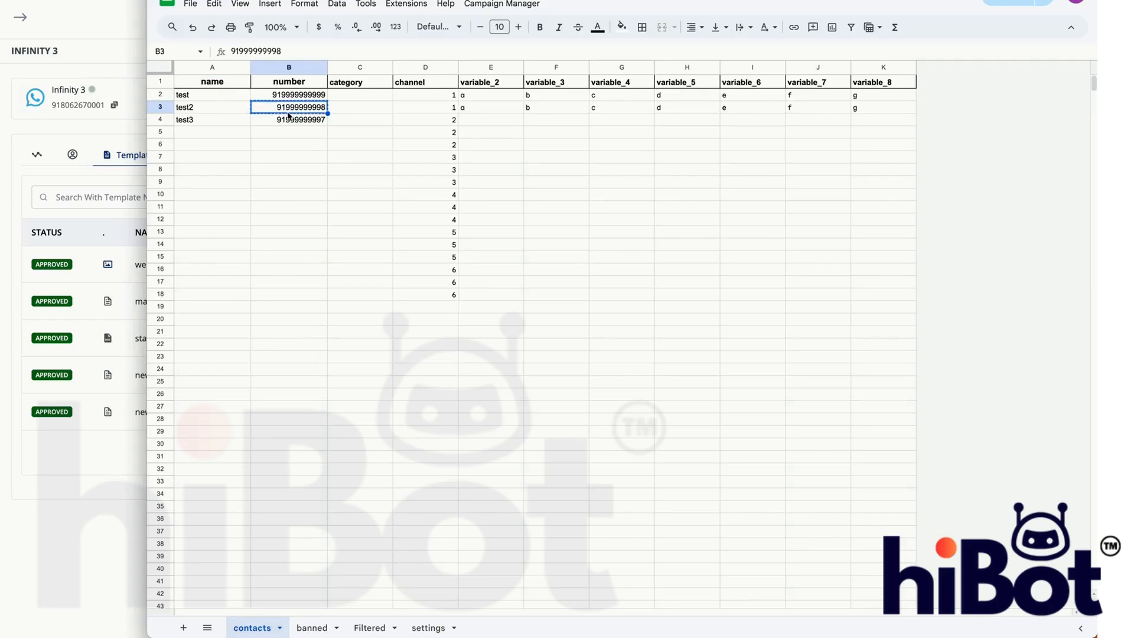
{"action": "left_click", "coordinate": [312, 627]}
{"action": "left_click", "coordinate": [226, 96]}
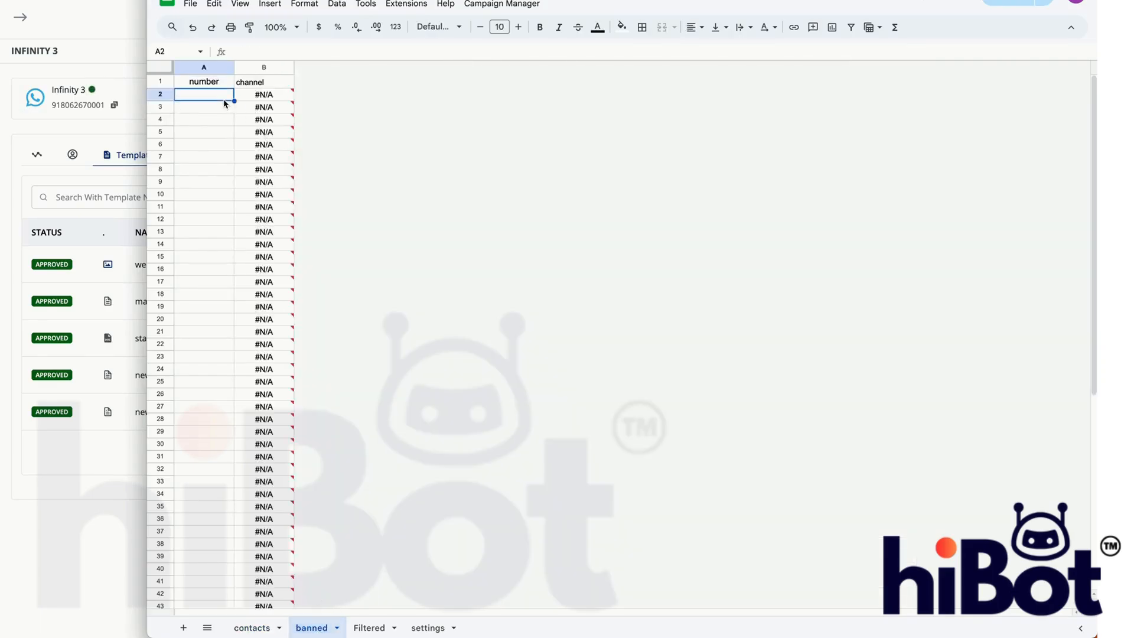
{"action": "key", "text": "ctrl+v"}
{"action": "left_click", "coordinate": [221, 119]}
{"action": "left_click", "coordinate": [282, 96]}
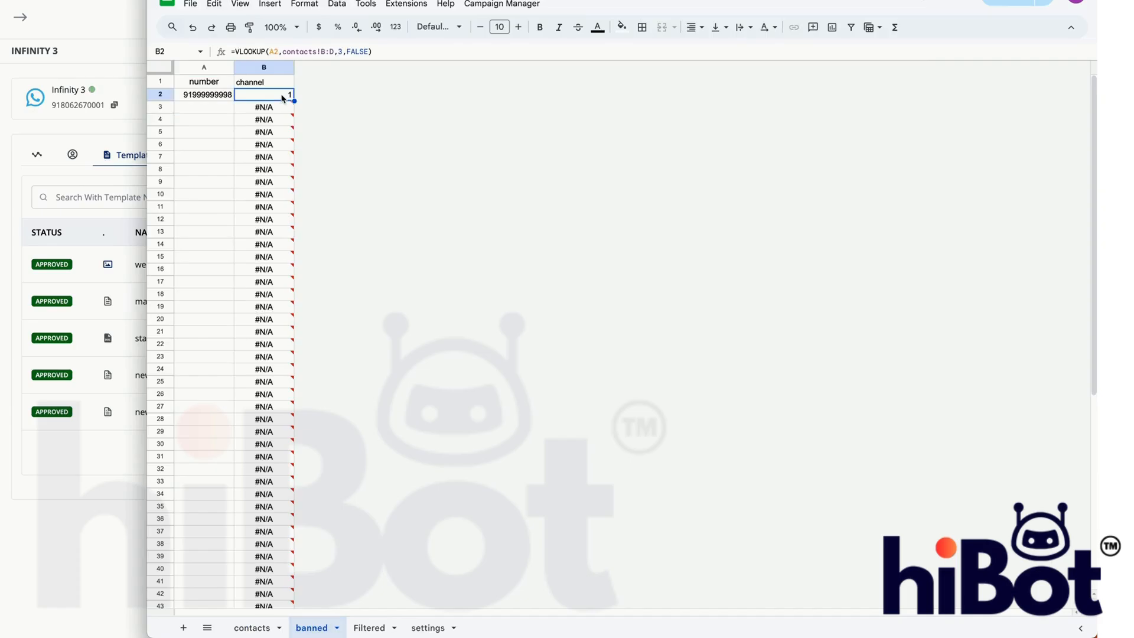
- Copy the test3 contact's number into cell A3 of the banned sheet and clear that cell again
{"action": "left_click", "coordinate": [270, 626]}
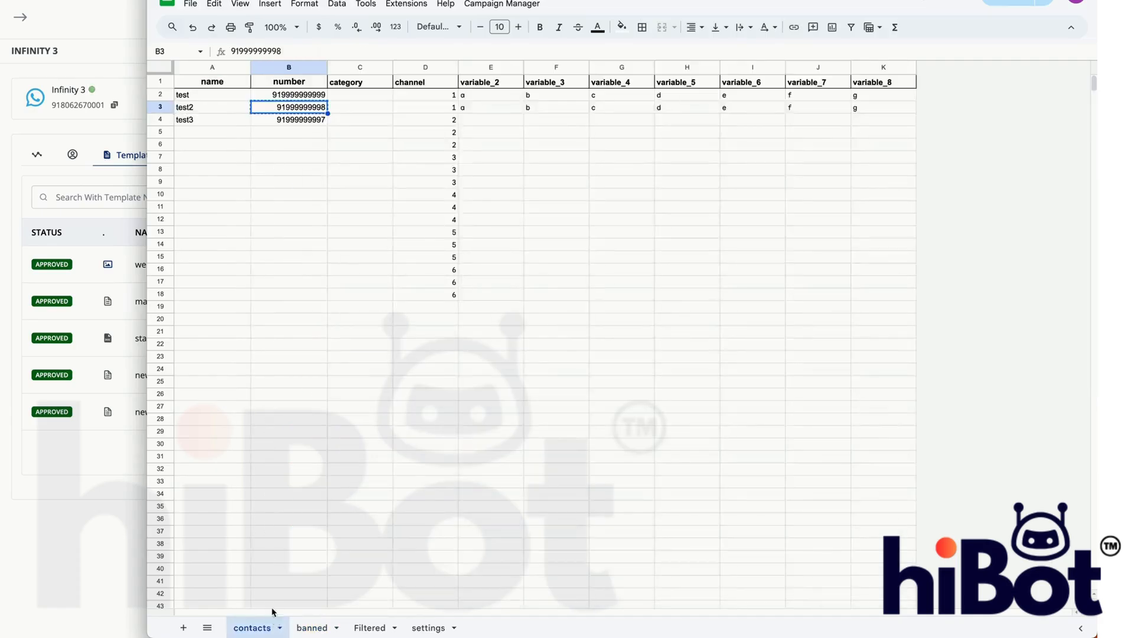
{"action": "left_click", "coordinate": [320, 119]}
{"action": "key", "text": "ctrl+c"}
{"action": "left_click", "coordinate": [316, 624]}
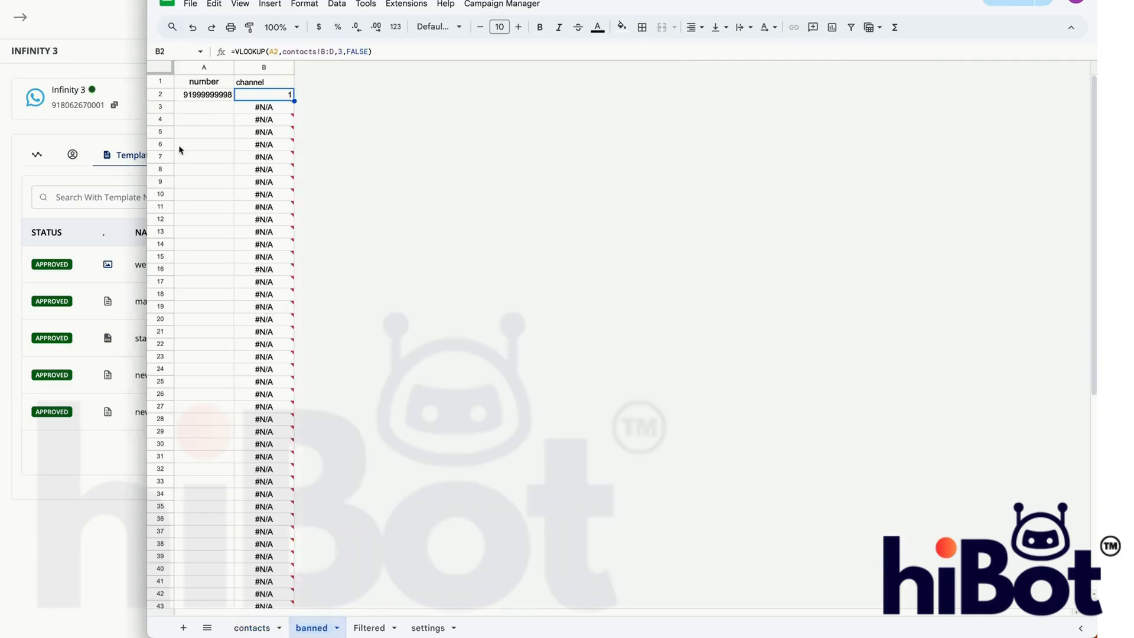
{"action": "left_click", "coordinate": [195, 113]}
{"action": "key", "text": "ctrl+v"}
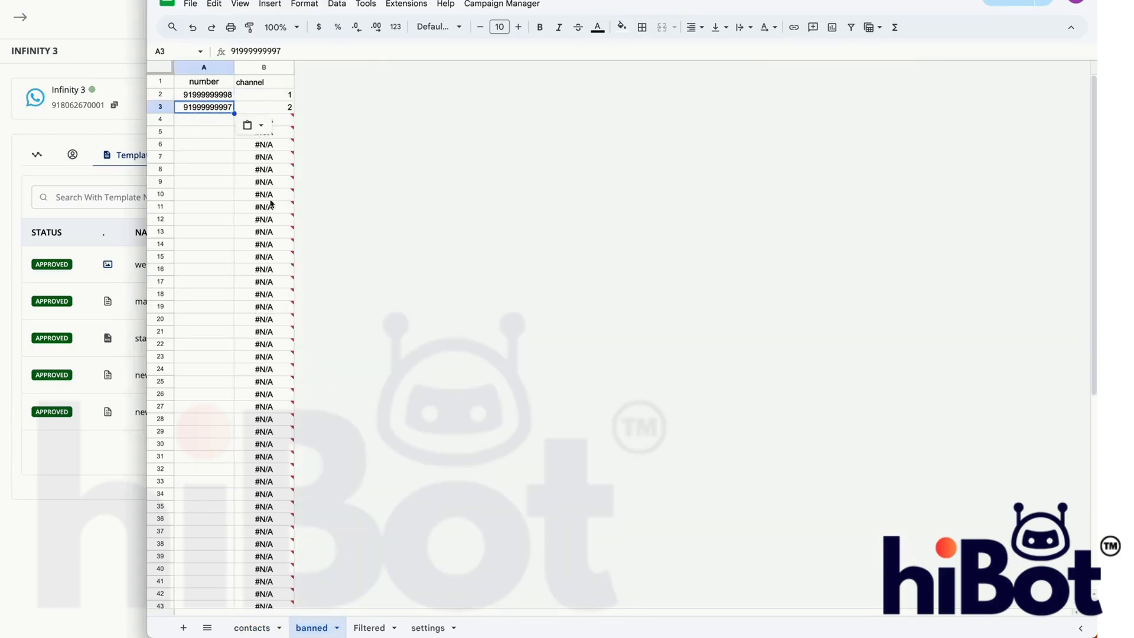
{"action": "key", "text": "Delete"}
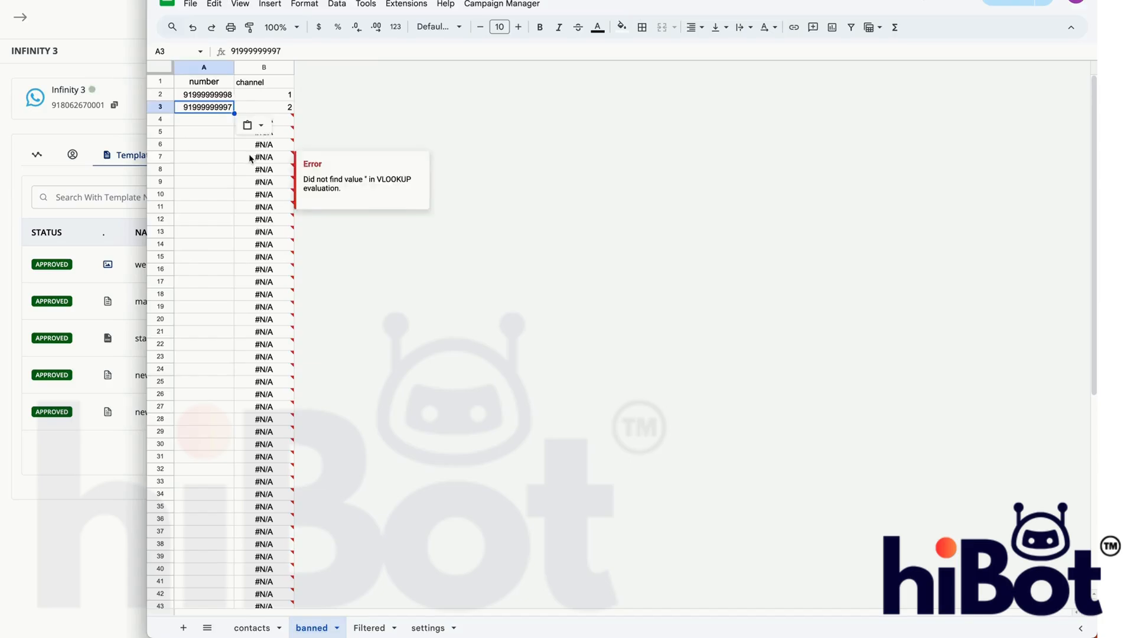
{"action": "left_click", "coordinate": [243, 626]}
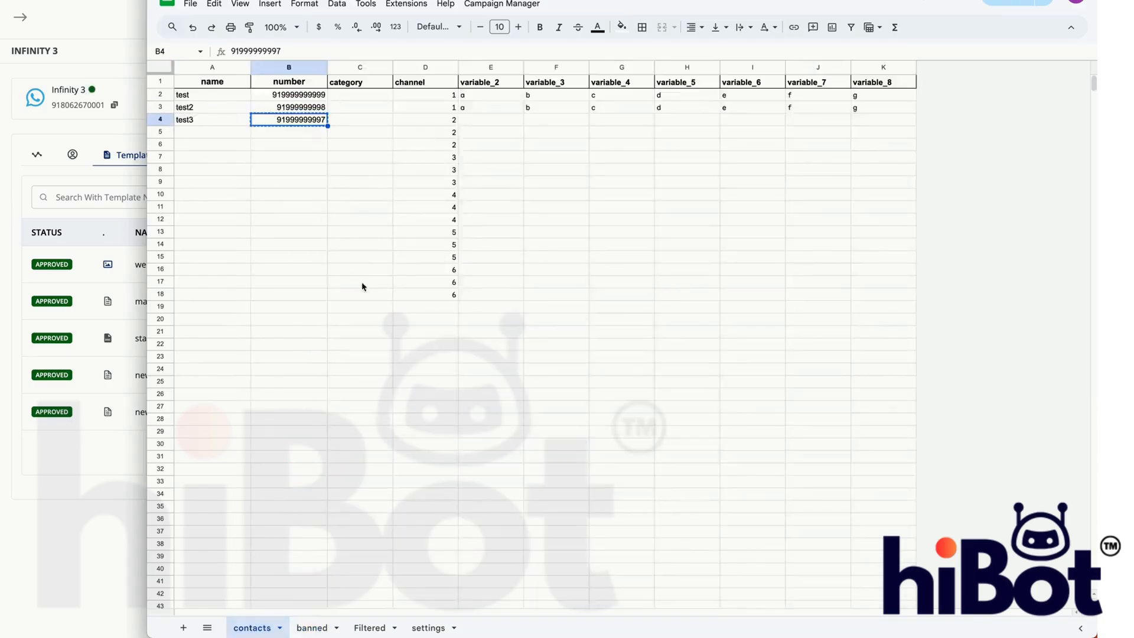
{"action": "left_click", "coordinate": [342, 624]}
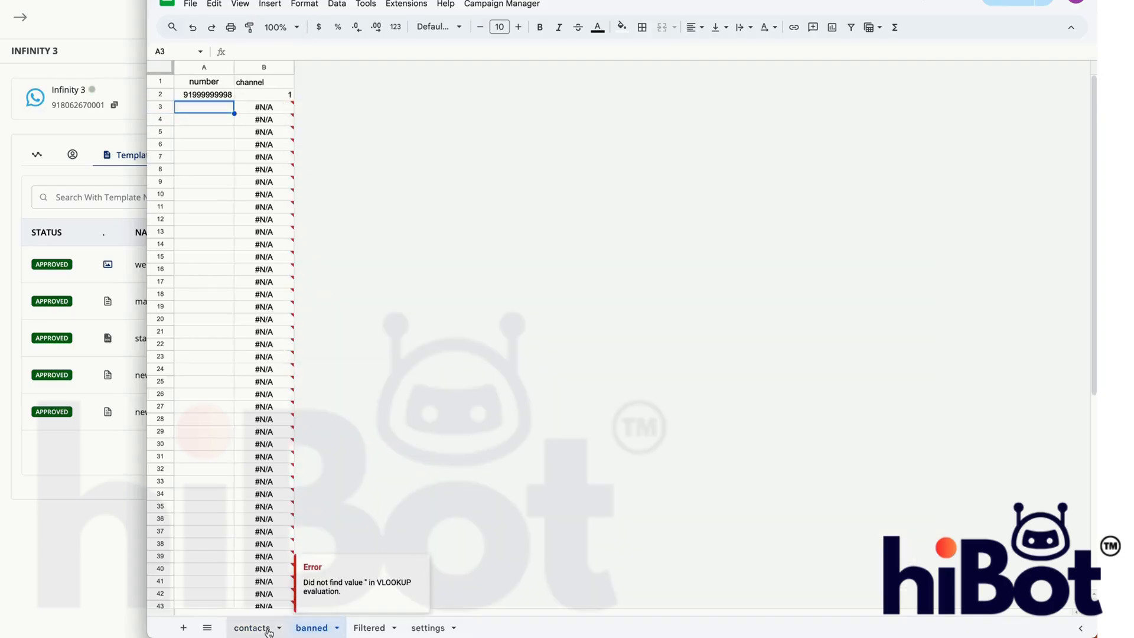
{"action": "left_click", "coordinate": [245, 625]}
{"action": "left_click", "coordinate": [403, 210]}
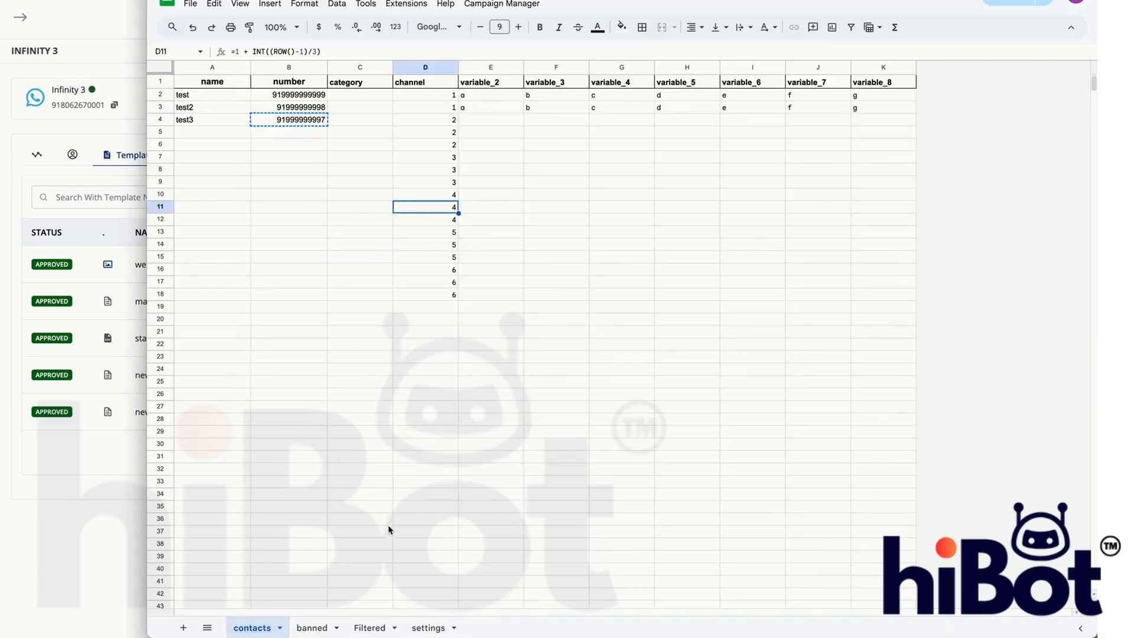
{"action": "left_click", "coordinate": [328, 627]}
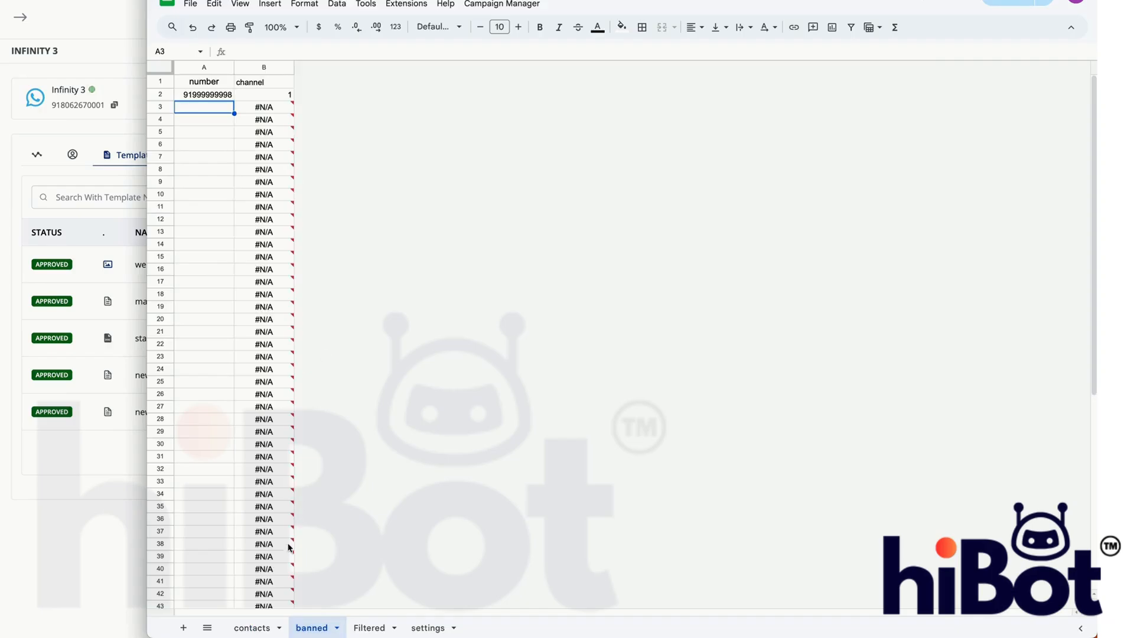
{"action": "left_click", "coordinate": [268, 629]}
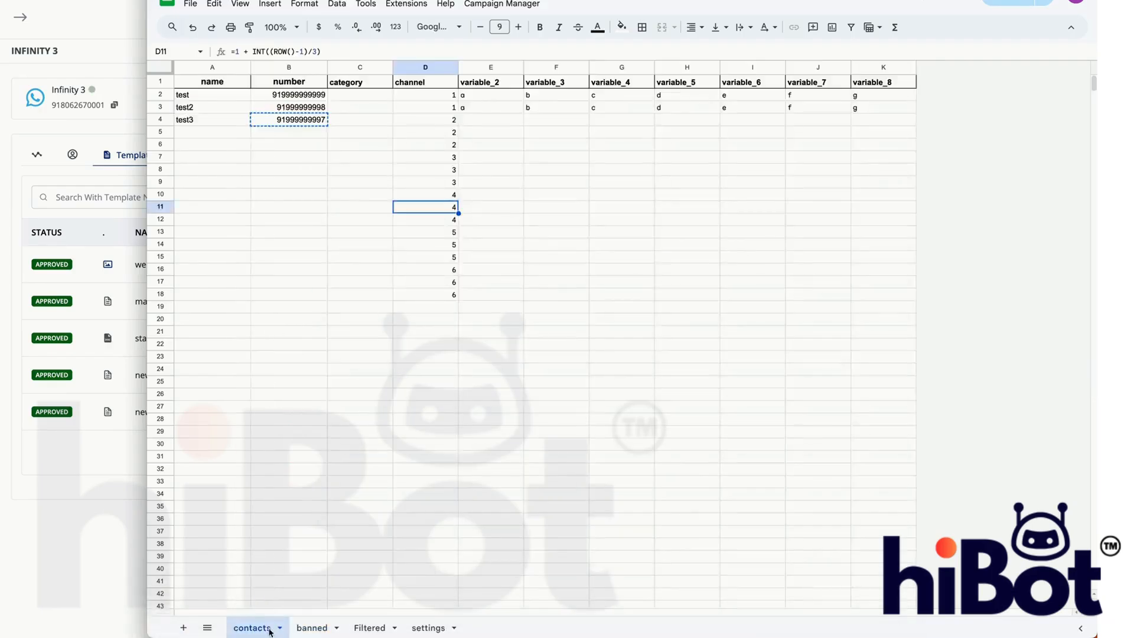
- Switch to the hiBot window and open its Campaign page
{"action": "left_click", "coordinate": [106, 209]}
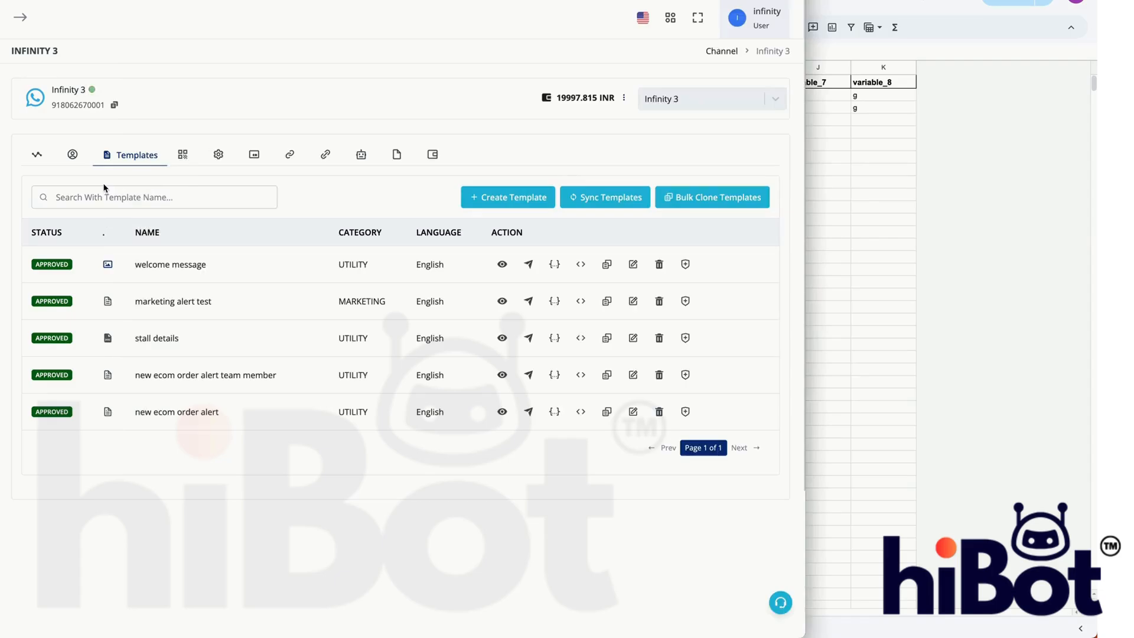
{"action": "key", "text": "super+l"}
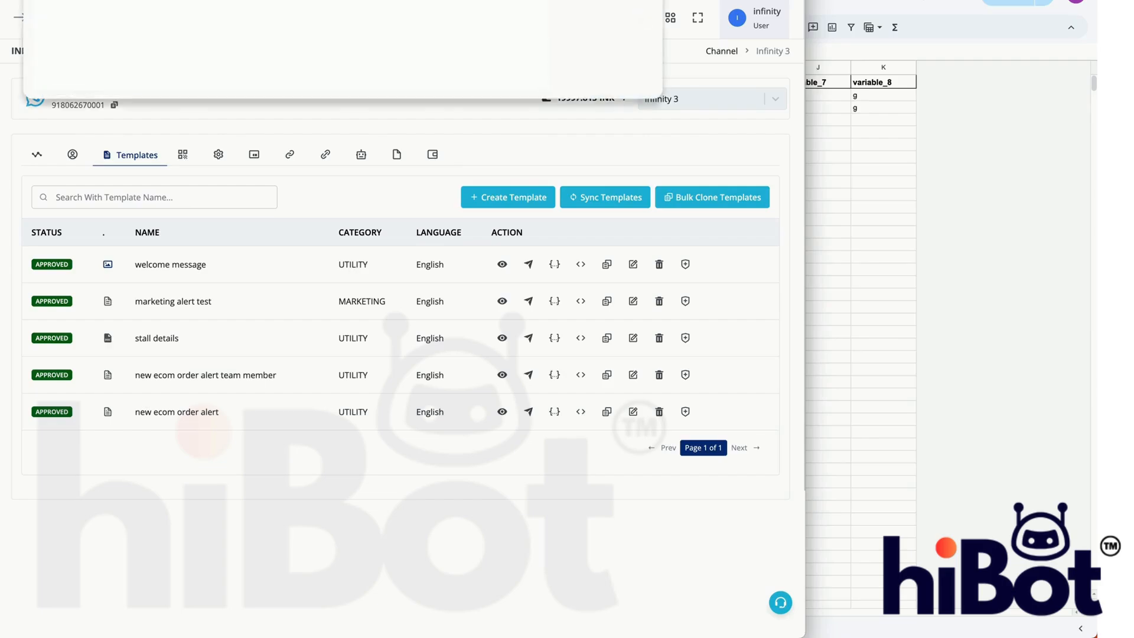
{"action": "key", "text": "Return"}
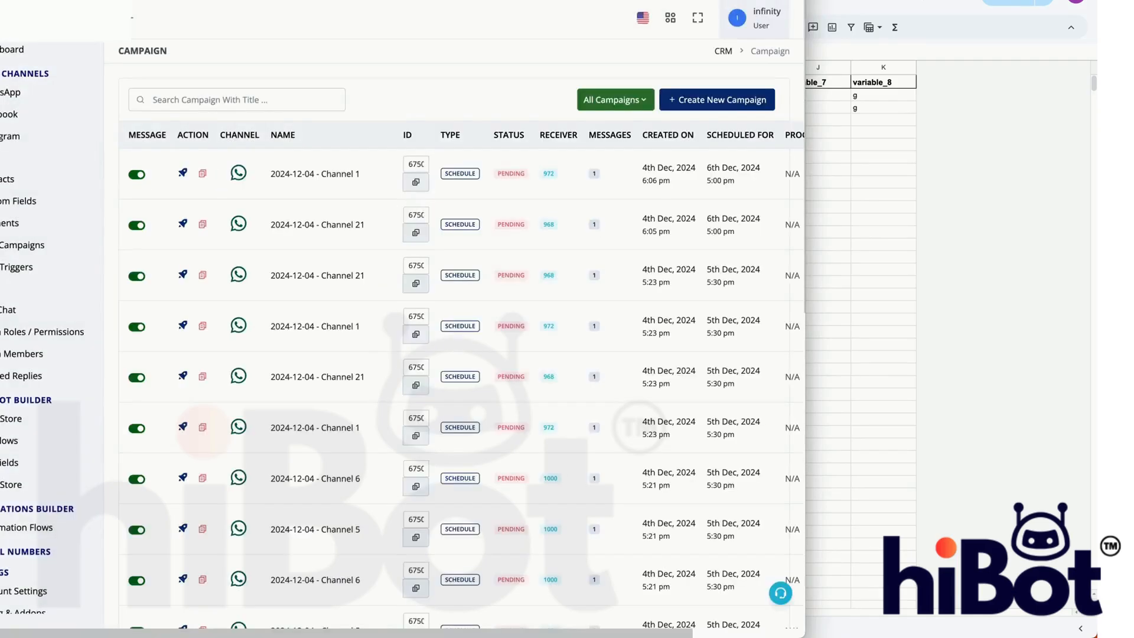
- Start a new WhatsApp messaging campaign and set its channel version to Version 2
{"action": "left_click", "coordinate": [738, 105]}
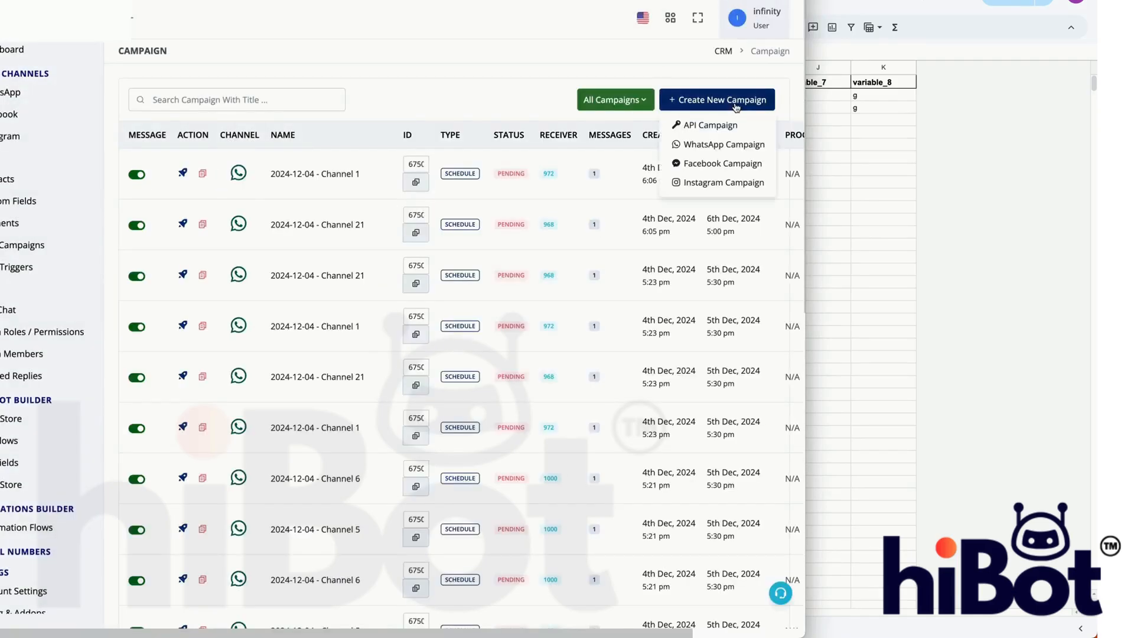
{"action": "left_click", "coordinate": [718, 146]}
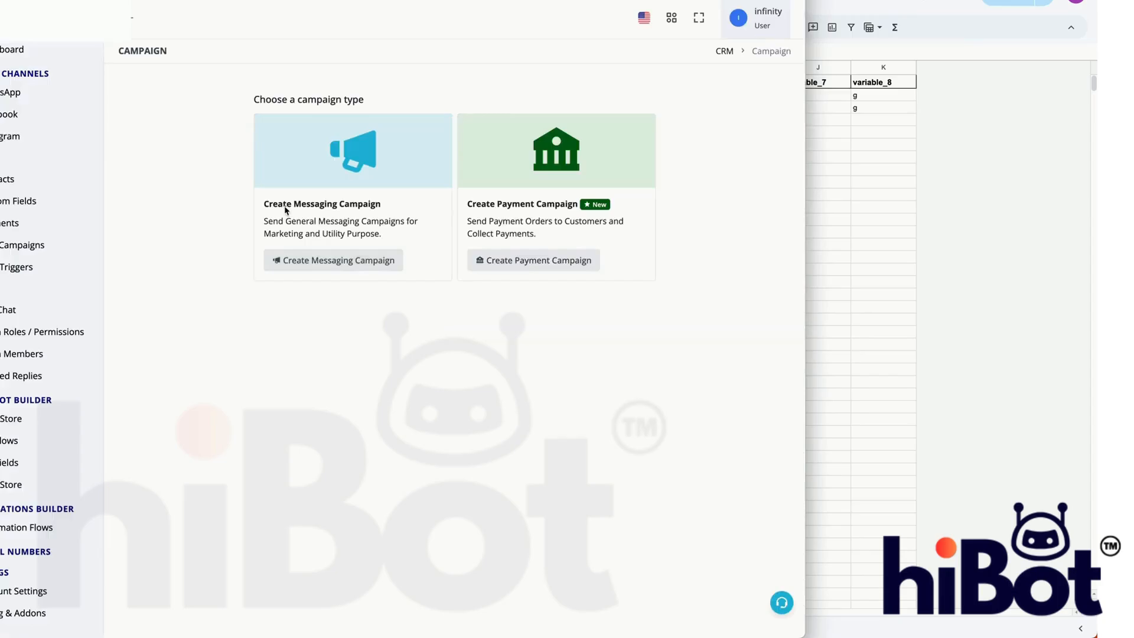
{"action": "left_click", "coordinate": [327, 257]}
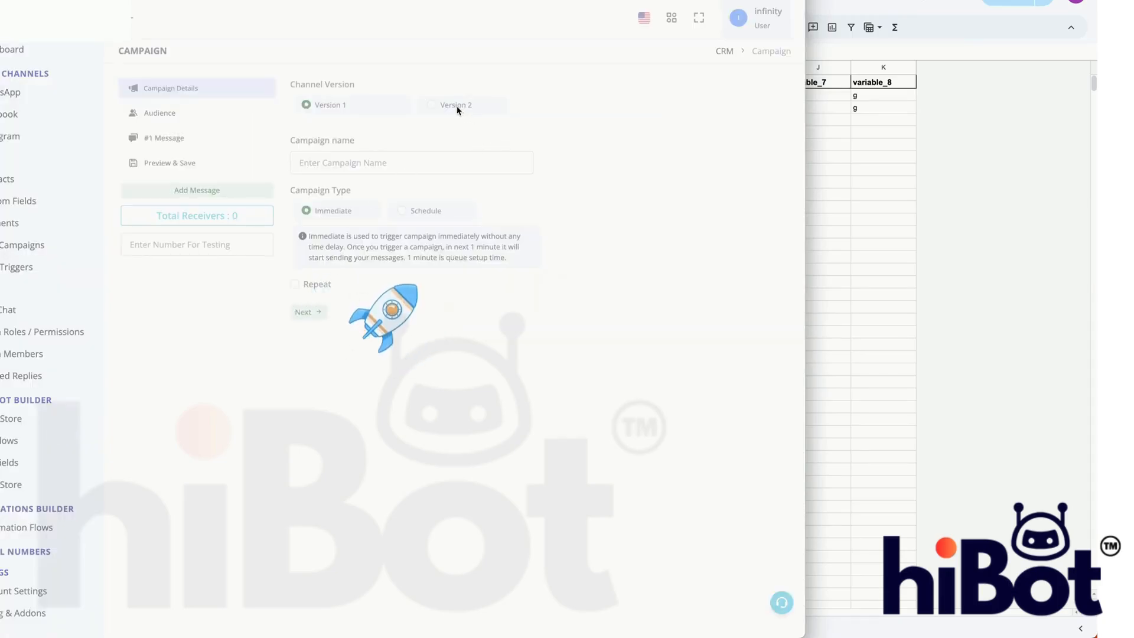
{"action": "left_click", "coordinate": [431, 104]}
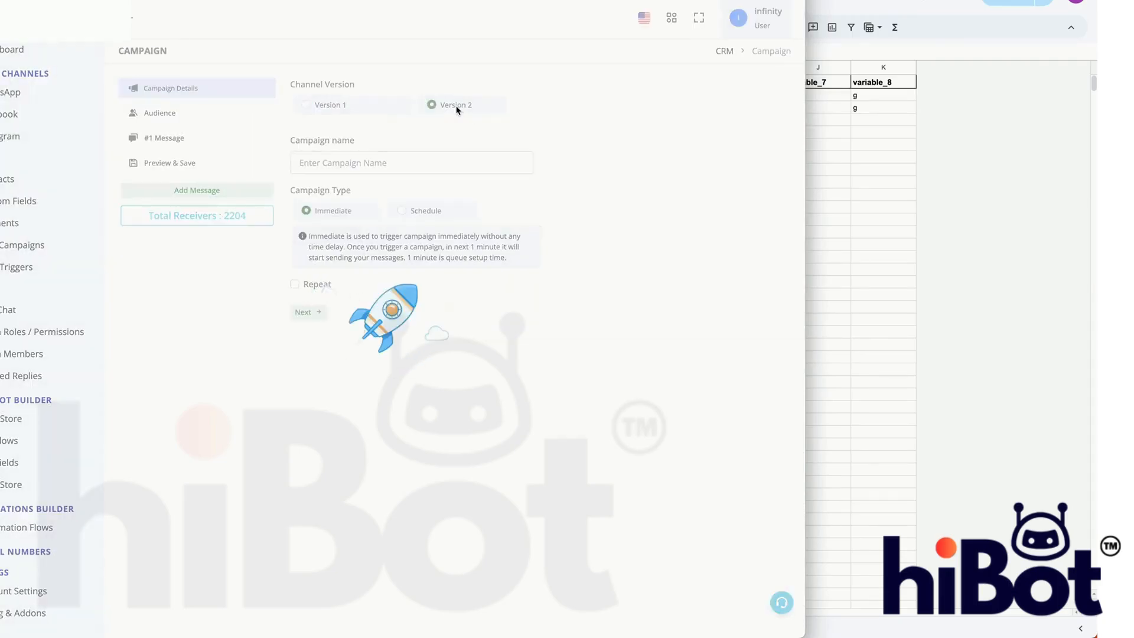
- Name the campaign "base 5th dec" and set its audience to Quick Contacts using Numbers with Variables
{"action": "left_click", "coordinate": [443, 169]}
{"action": "type", "text": "bas"}
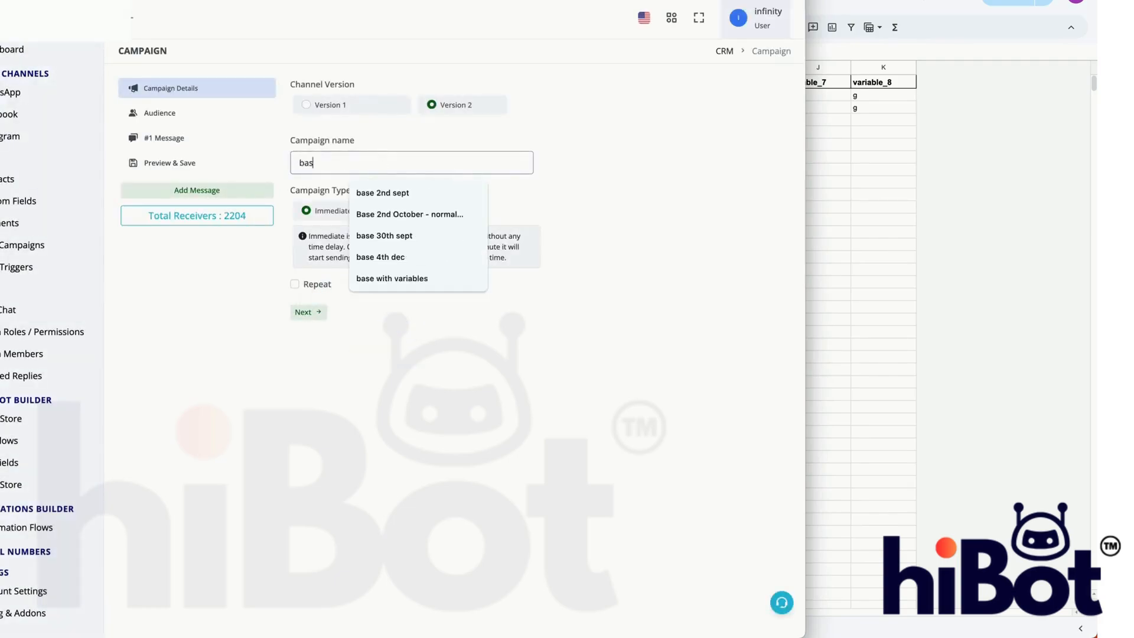
{"action": "type", "text": "e 5th dec"}
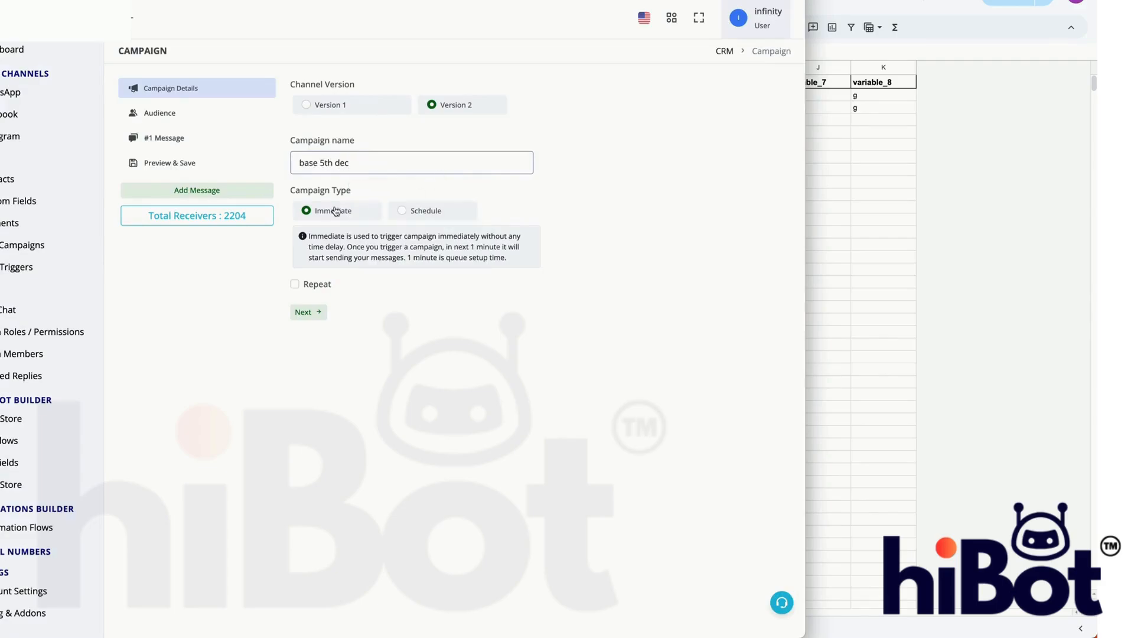
{"action": "left_click", "coordinate": [322, 315]}
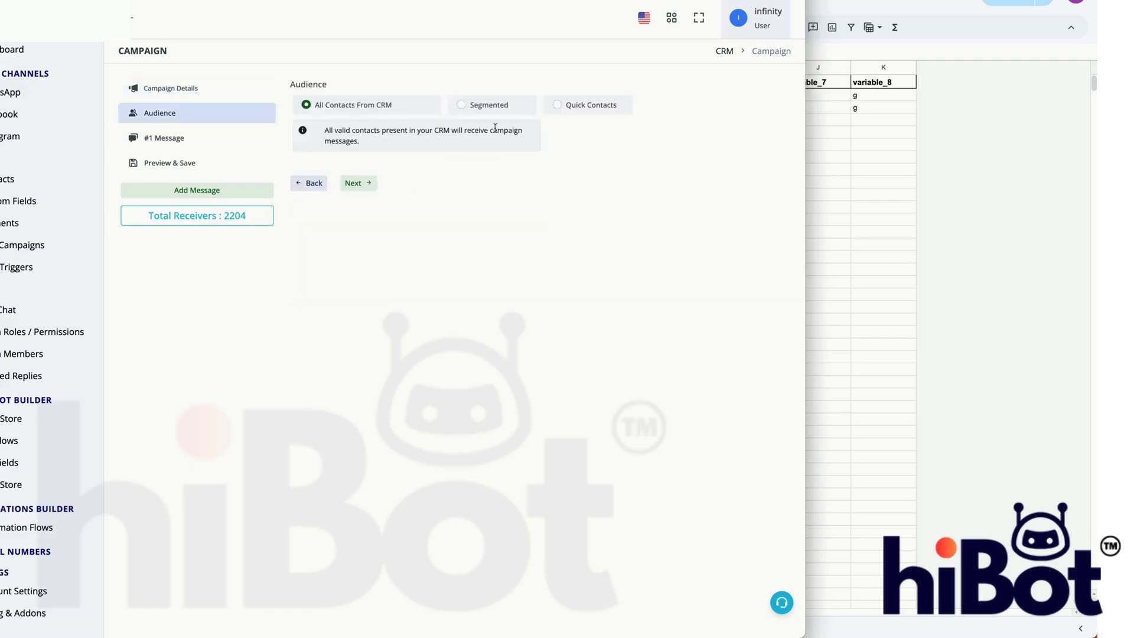
{"action": "left_click", "coordinate": [571, 109]}
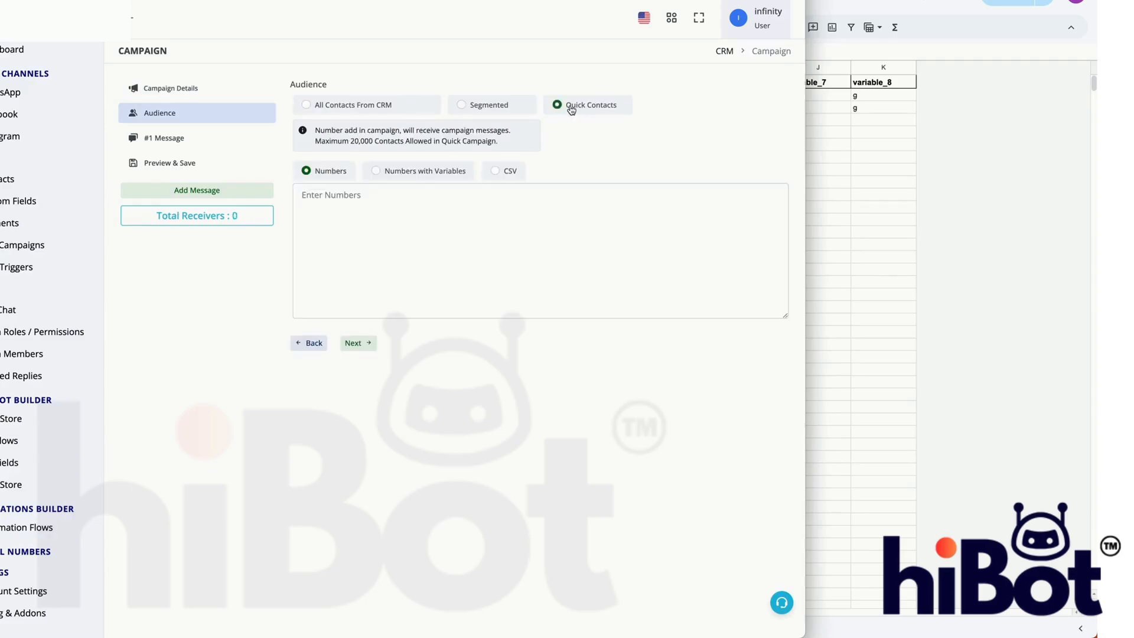
{"action": "left_click", "coordinate": [457, 172]}
- Copy range A1:K3 from the contacts sheet and paste it into the campaign's audience as numbers with variables
{"action": "left_click", "coordinate": [877, 172]}
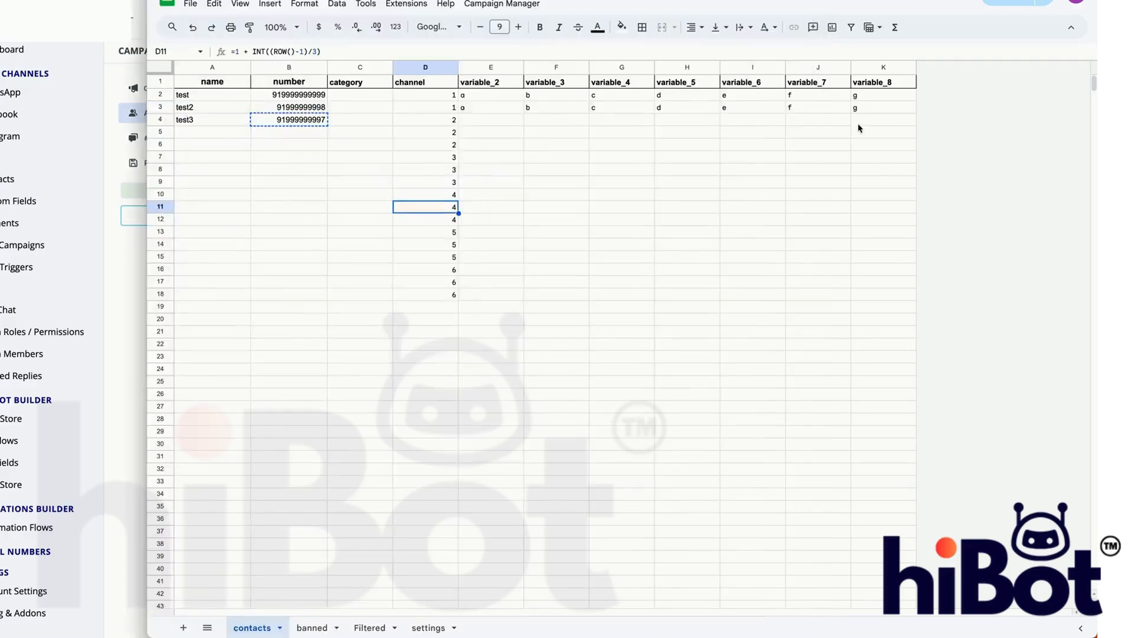
{"action": "left_click_drag", "start_coordinate": [883, 107], "coordinate": [236, 85]}
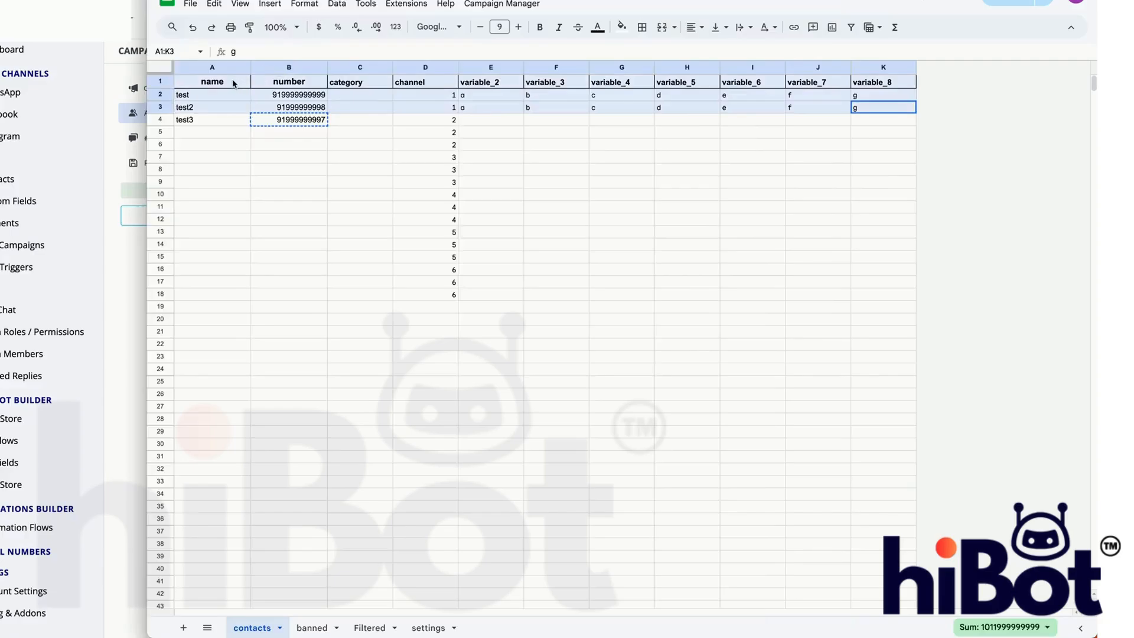
{"action": "key", "text": "ctrl+c"}
{"action": "left_click", "coordinate": [141, 307]}
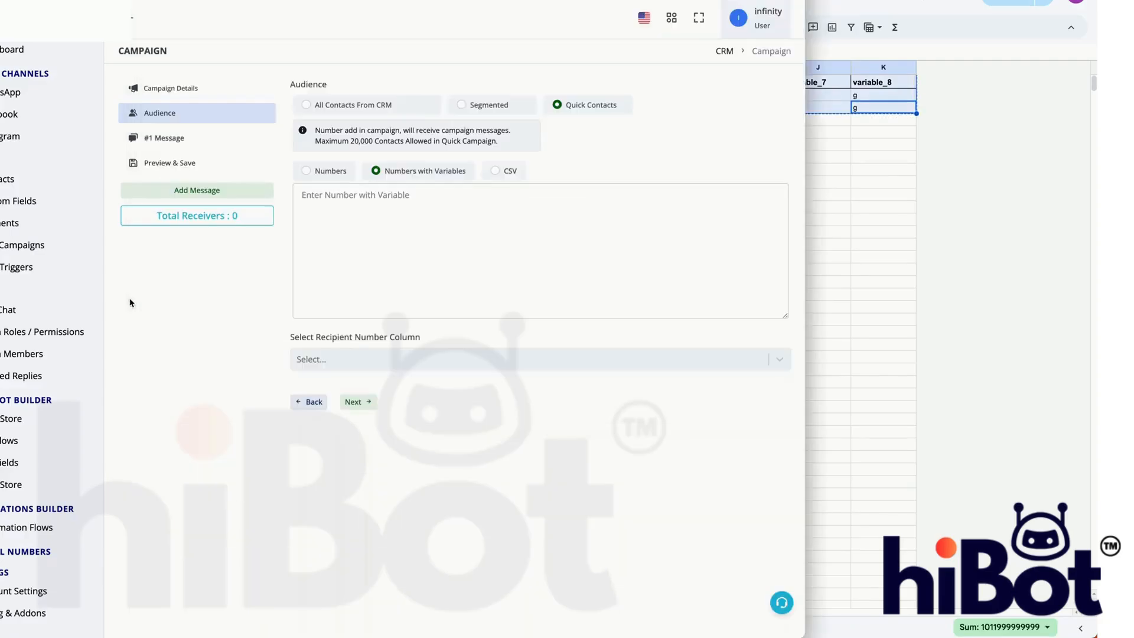
{"action": "left_click", "coordinate": [430, 196]}
{"action": "key", "text": "ctrl+v"}
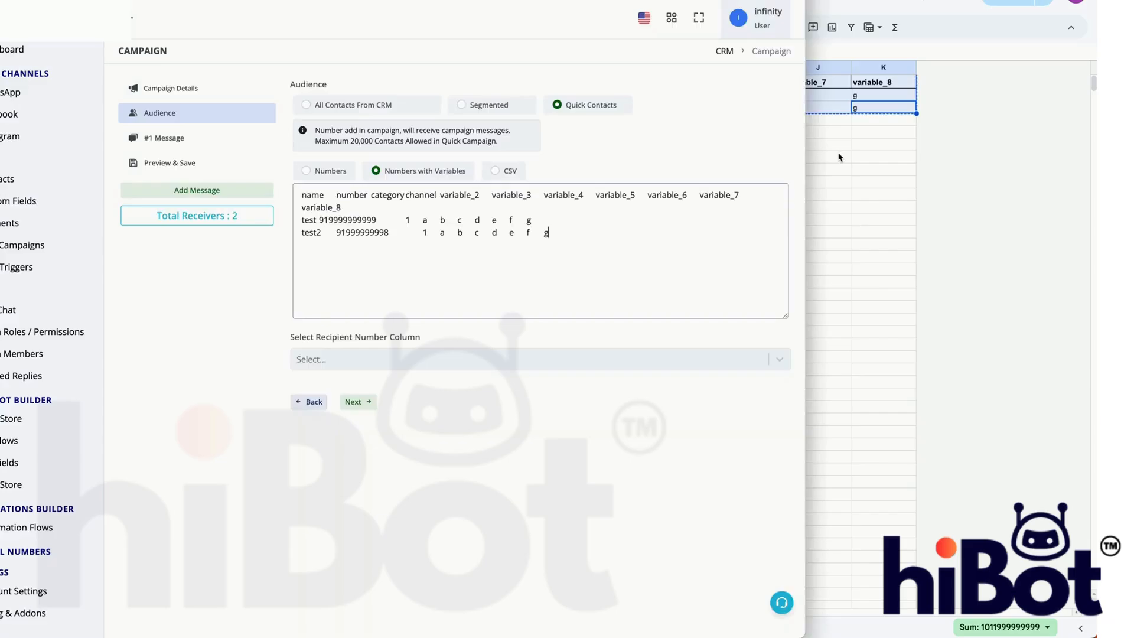
- Choose number as the recipient number column for the pasted contacts
{"action": "left_click", "coordinate": [839, 157]}
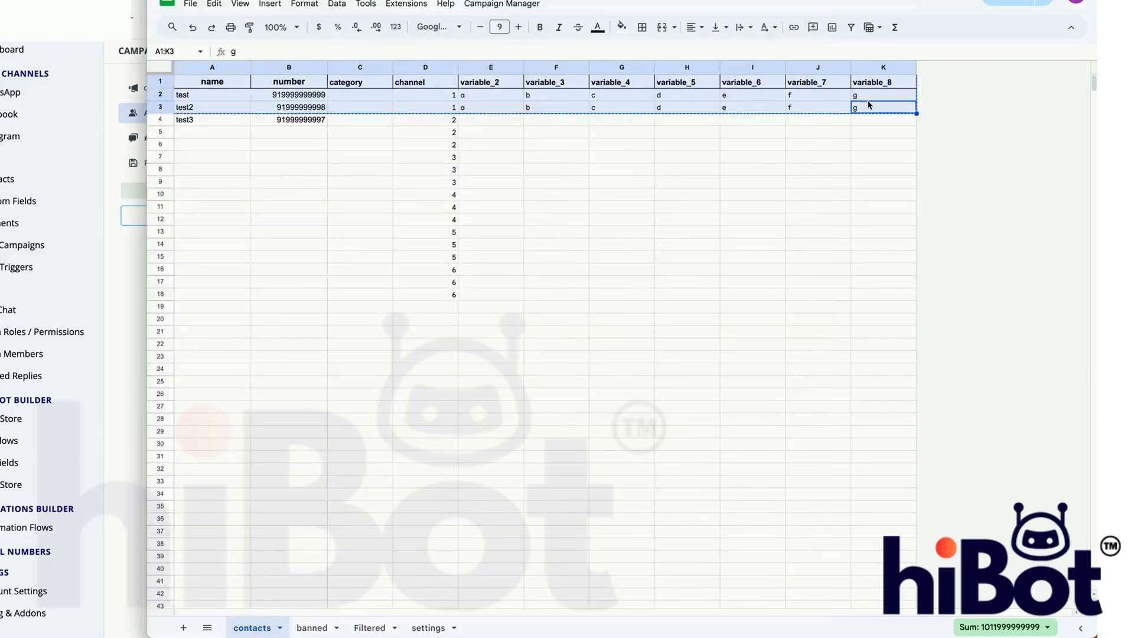
{"action": "left_click", "coordinate": [153, 324]}
{"action": "left_click", "coordinate": [345, 354]}
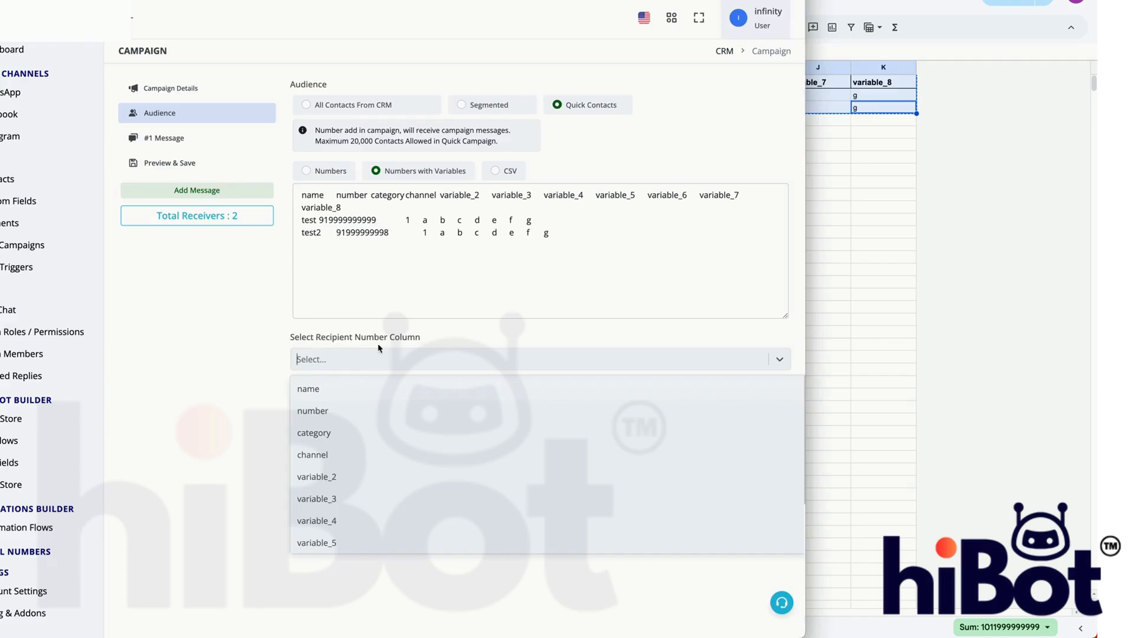
{"action": "left_click", "coordinate": [325, 412]}
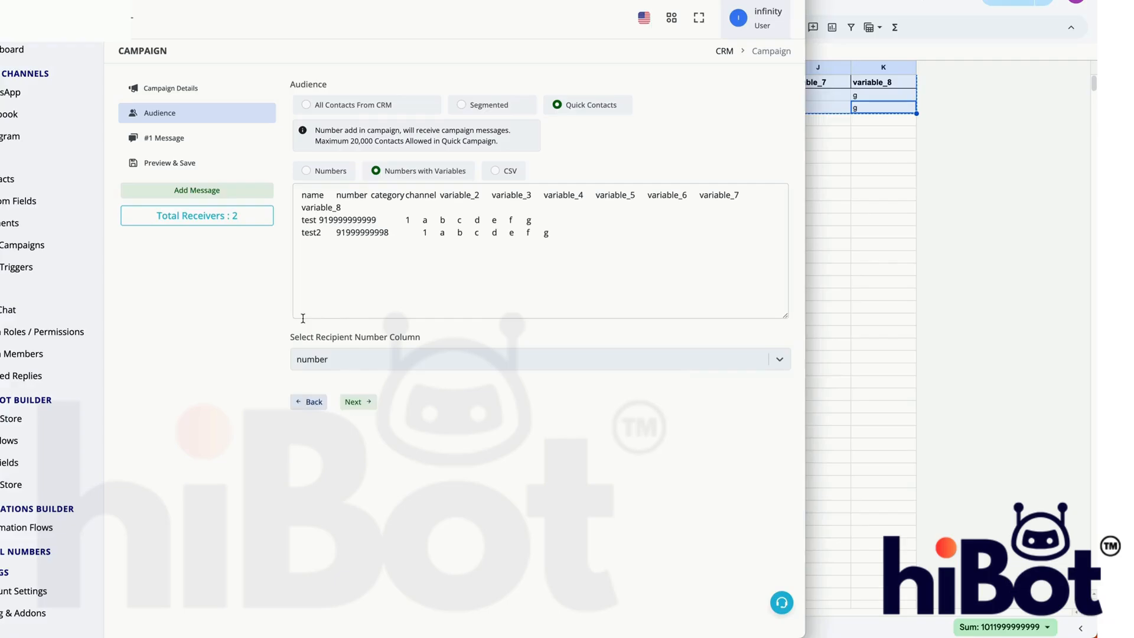
- Set the first message's channel to Infinity 3 and its message type to Pre Approved Template
{"action": "left_click", "coordinate": [196, 146]}
{"action": "left_click", "coordinate": [328, 108]}
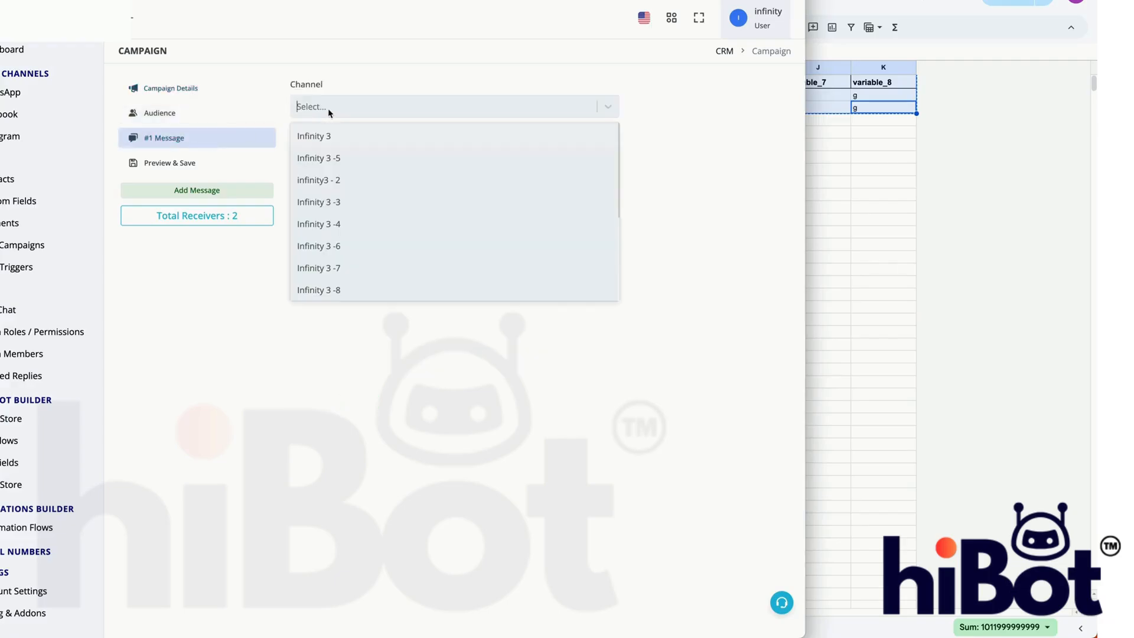
{"action": "left_click", "coordinate": [333, 136]}
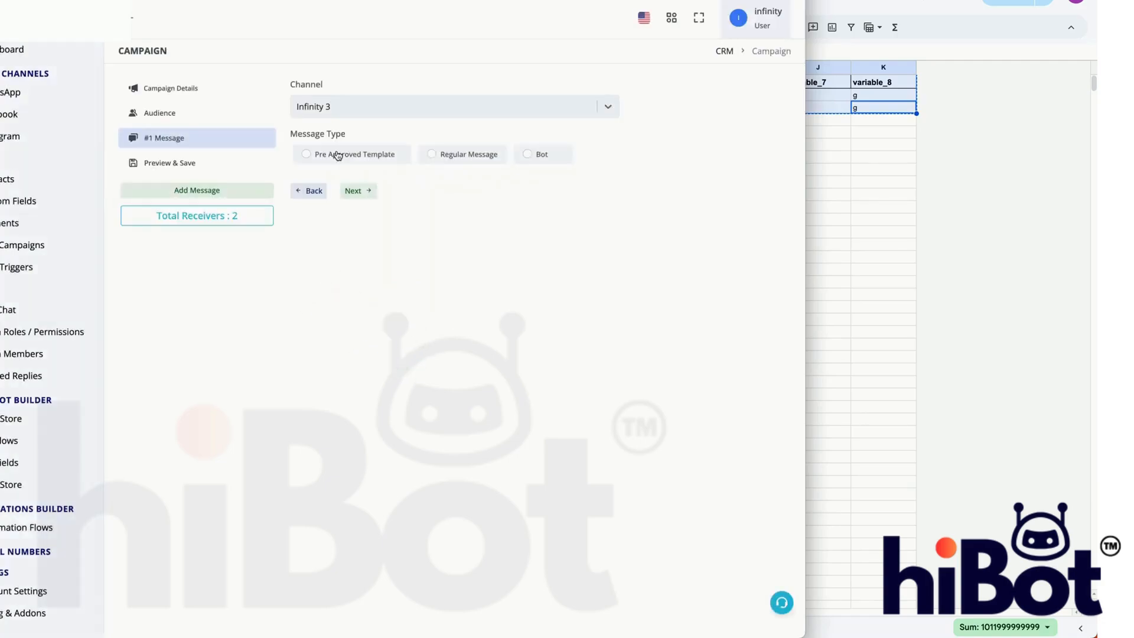
{"action": "left_click", "coordinate": [338, 156]}
- Preview the stall details _en and welcome message_en templates and select marketing alert test_en for the message
{"action": "left_click", "coordinate": [400, 250]}
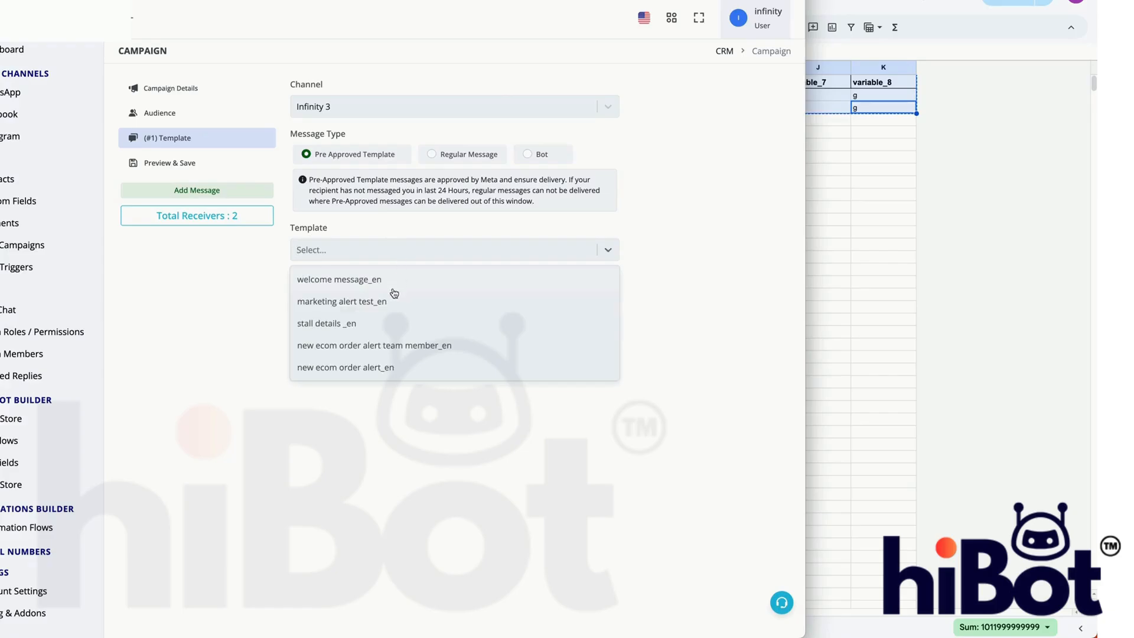
{"action": "left_click", "coordinate": [389, 324]}
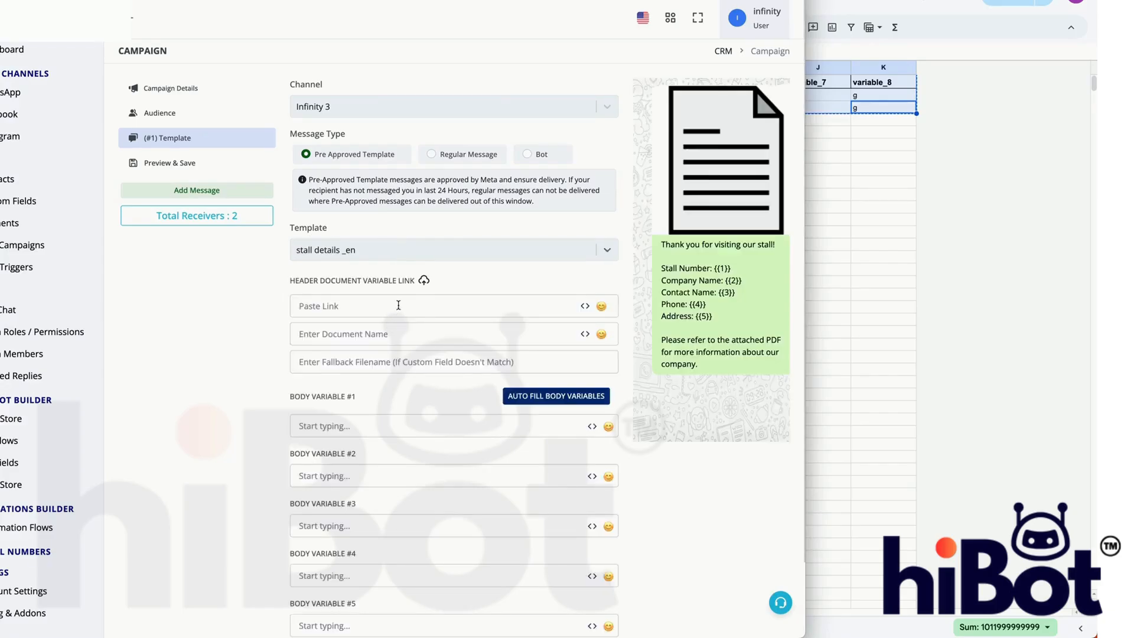
{"action": "left_click", "coordinate": [391, 250]}
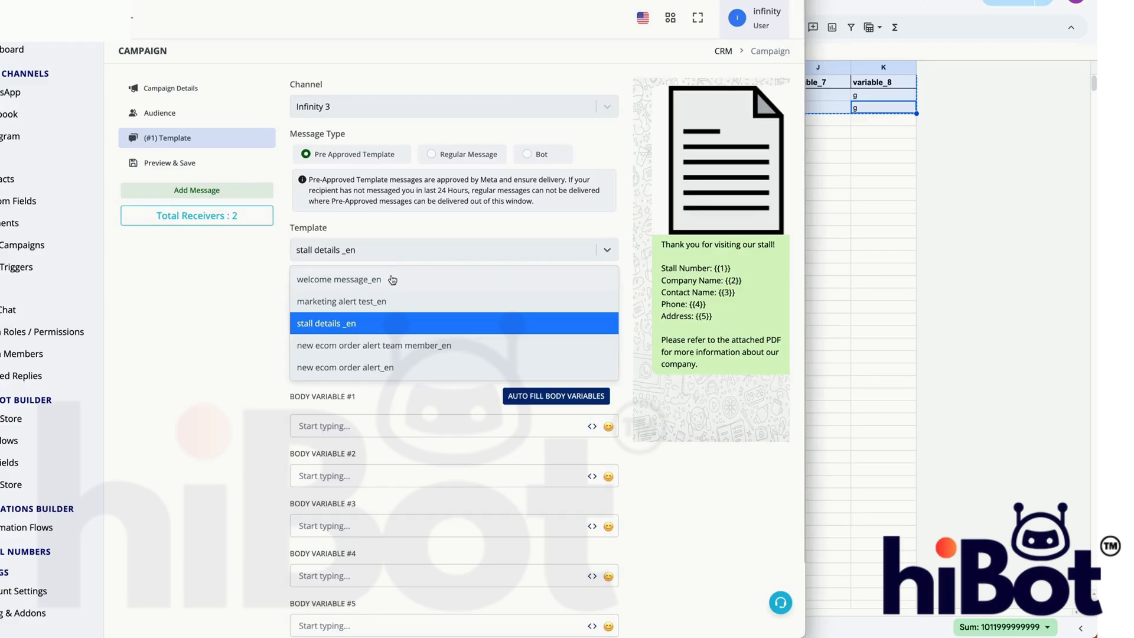
{"action": "left_click", "coordinate": [339, 280]}
{"action": "left_click", "coordinate": [494, 246]}
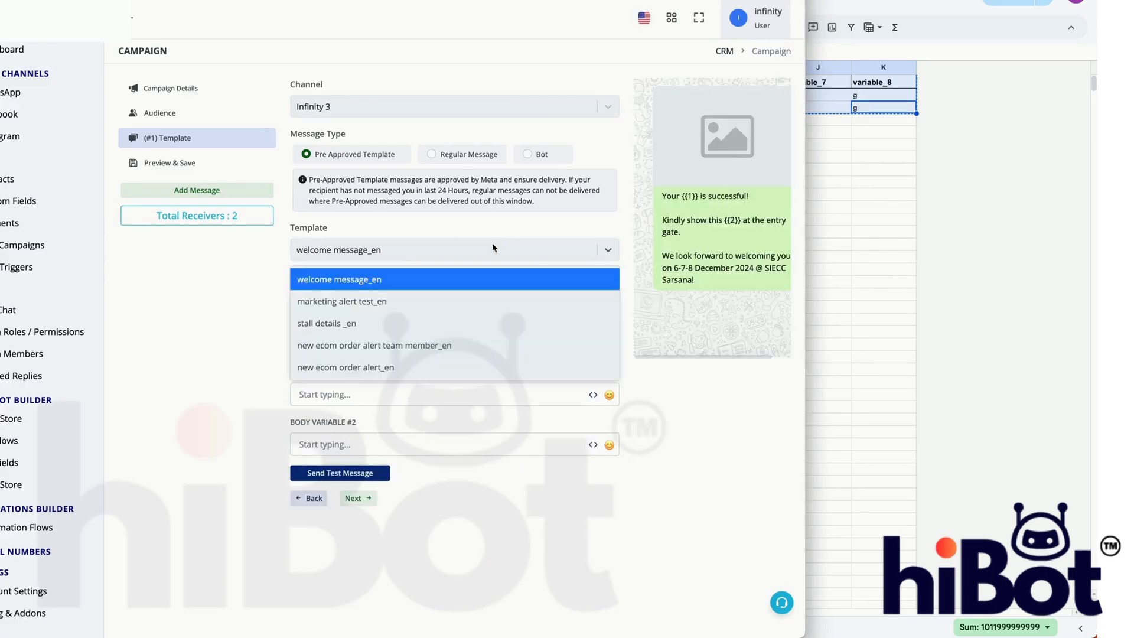
{"action": "left_click", "coordinate": [412, 303]}
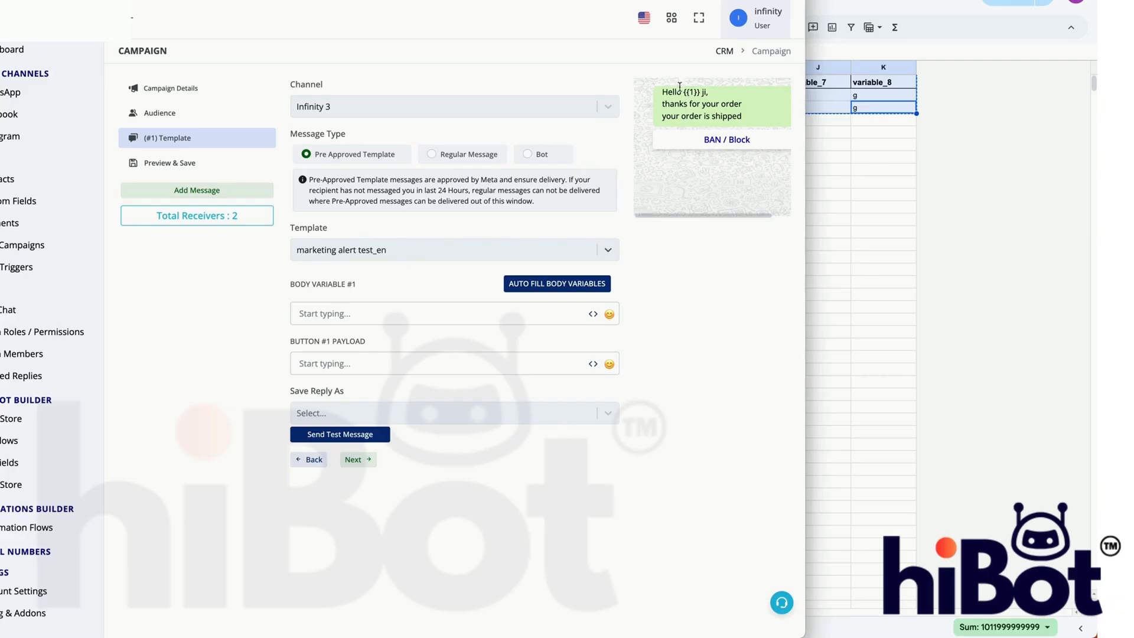
- Map body variable #1 of the marketing alert template to the name column
{"action": "left_click_drag", "start_coordinate": [683, 92], "coordinate": [700, 92]}
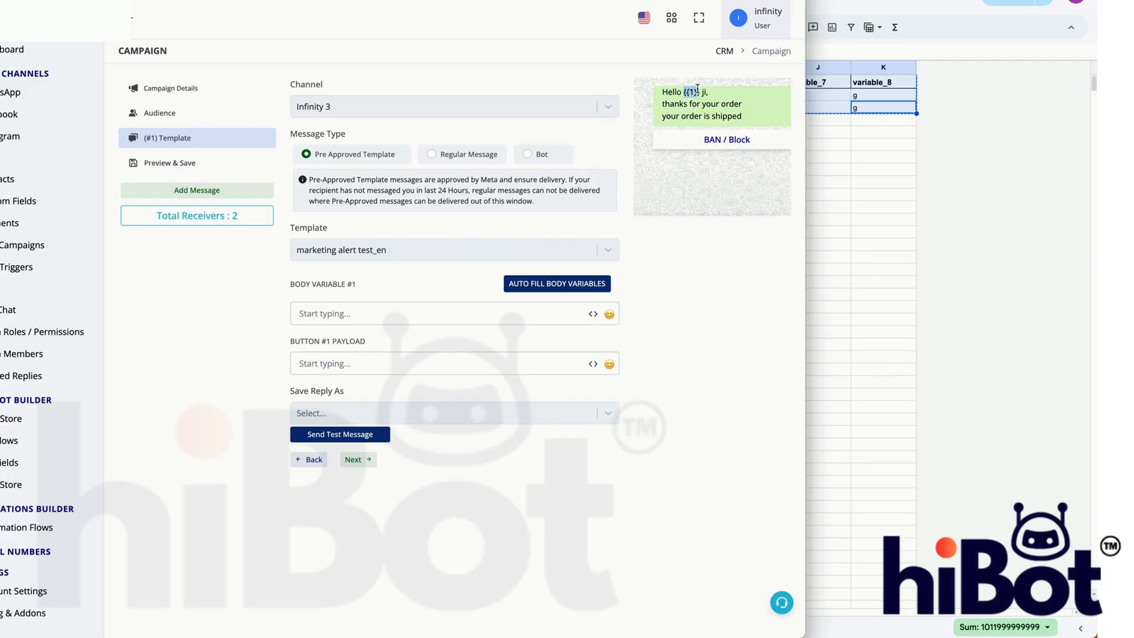
{"action": "left_click", "coordinate": [593, 314]}
{"action": "scroll", "coordinate": [596, 457], "scroll_direction": "down", "scroll_amount": 3}
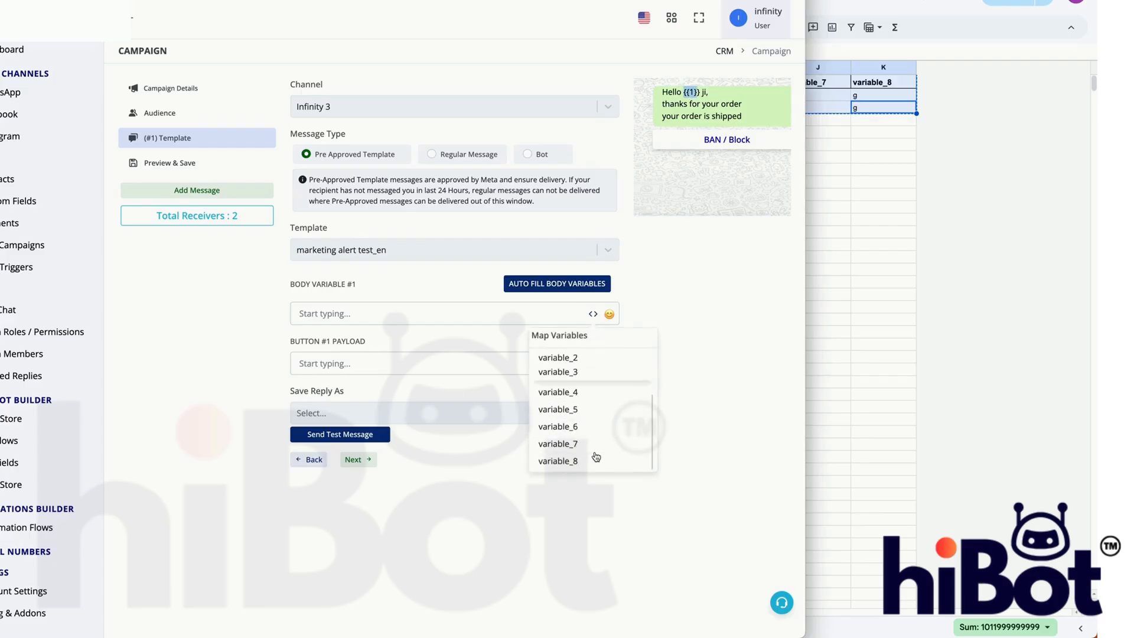
{"action": "scroll", "coordinate": [596, 425], "scroll_direction": "up", "scroll_amount": 3}
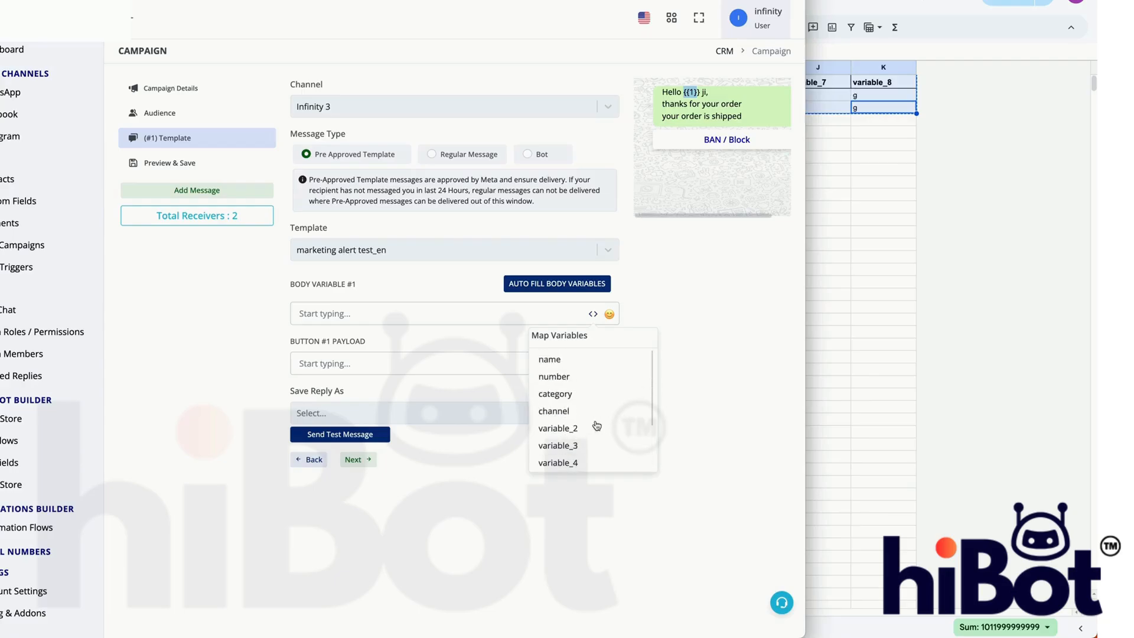
{"action": "left_click", "coordinate": [555, 361]}
- Clear body variable #1 and map it to the name column again
{"action": "left_click", "coordinate": [431, 315]}
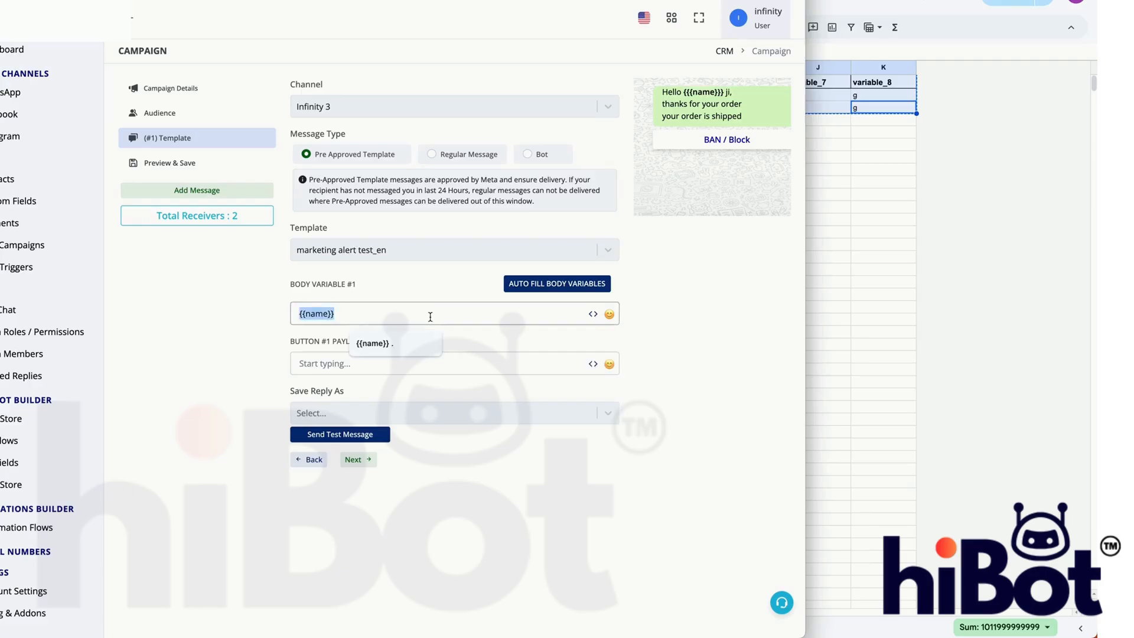
{"action": "type", "text": "."}
{"action": "key", "text": "BackSpace"}
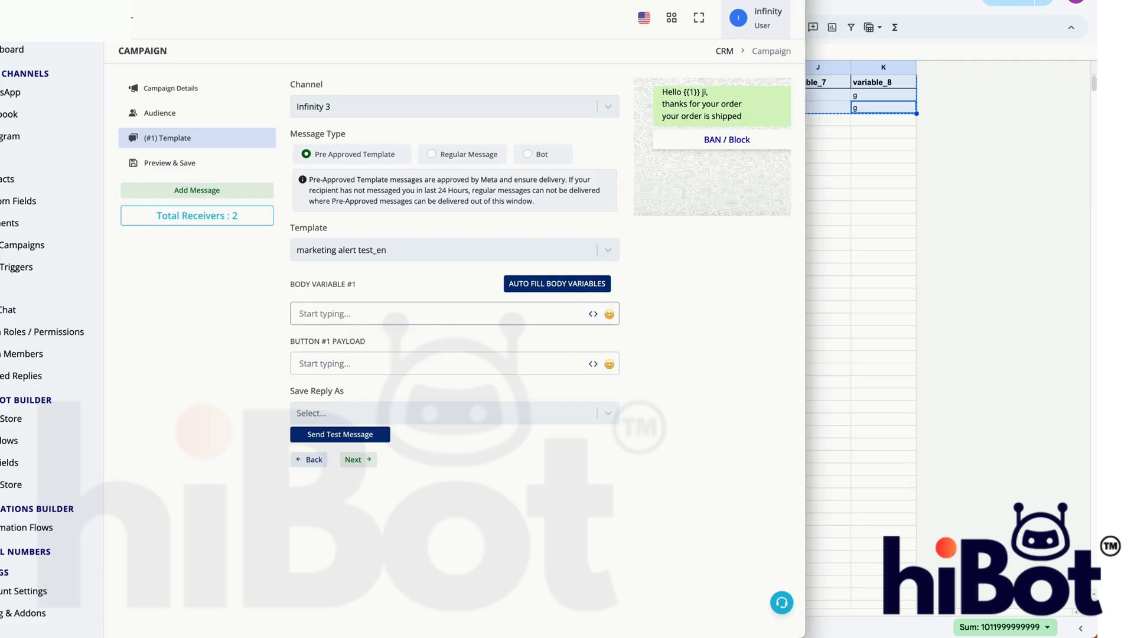
{"action": "left_click", "coordinate": [593, 314]}
{"action": "left_click", "coordinate": [576, 359]}
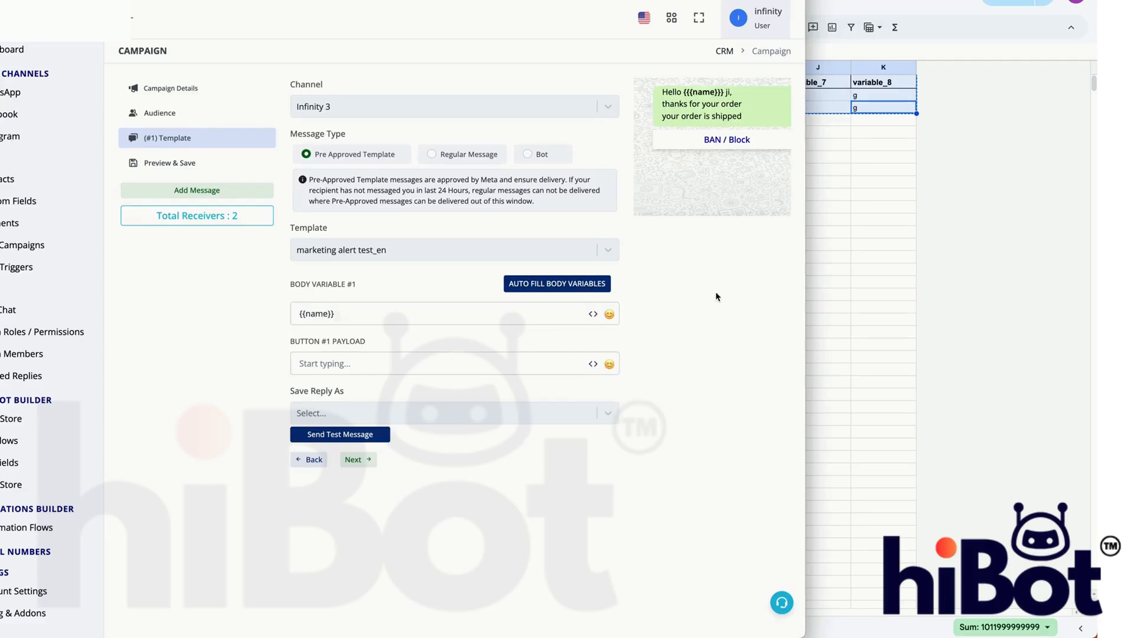
- Examine the name and variable columns in the contacts sheet, then return to the campaign's template settings
{"action": "left_click", "coordinate": [861, 248]}
{"action": "left_click", "coordinate": [862, 244]}
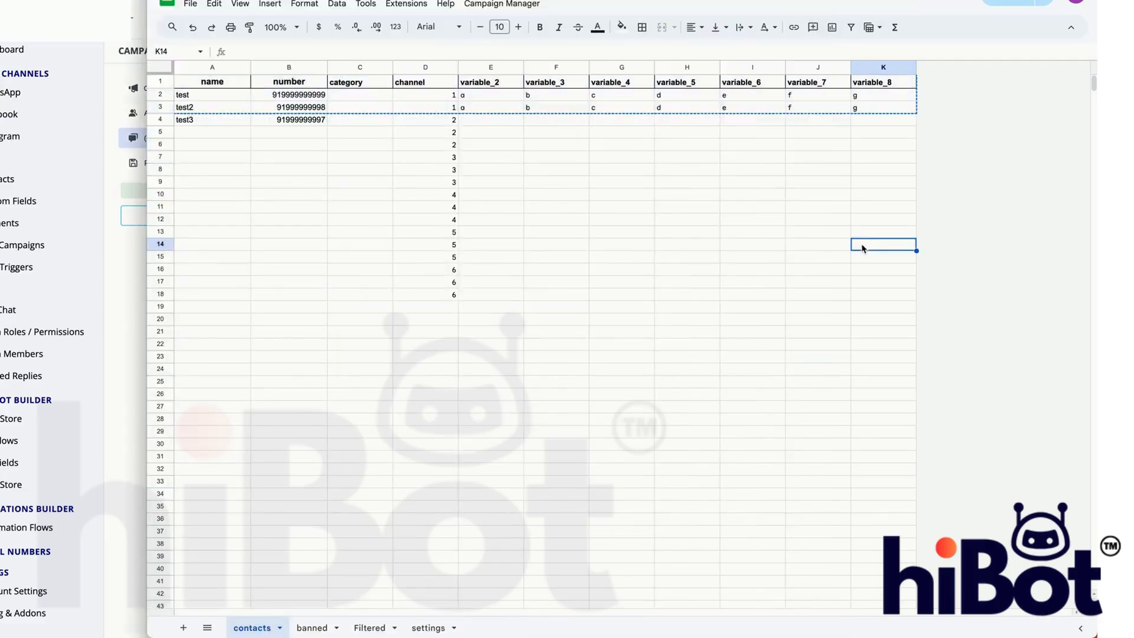
{"action": "left_click", "coordinate": [121, 27]}
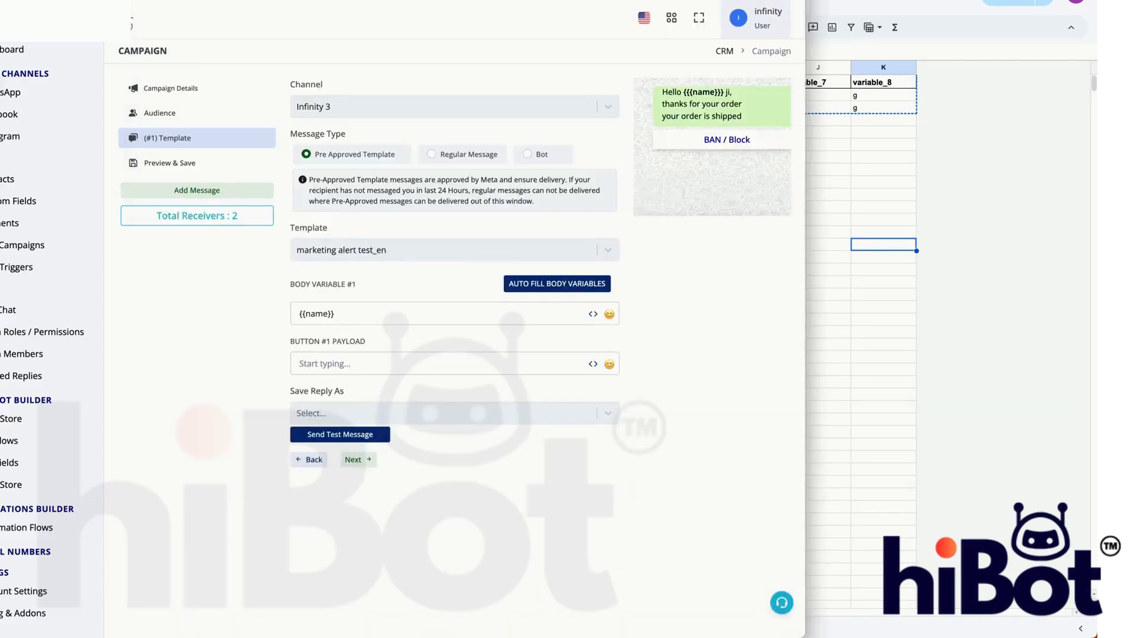
{"action": "left_click", "coordinate": [853, 347]}
{"action": "left_click", "coordinate": [349, 222]}
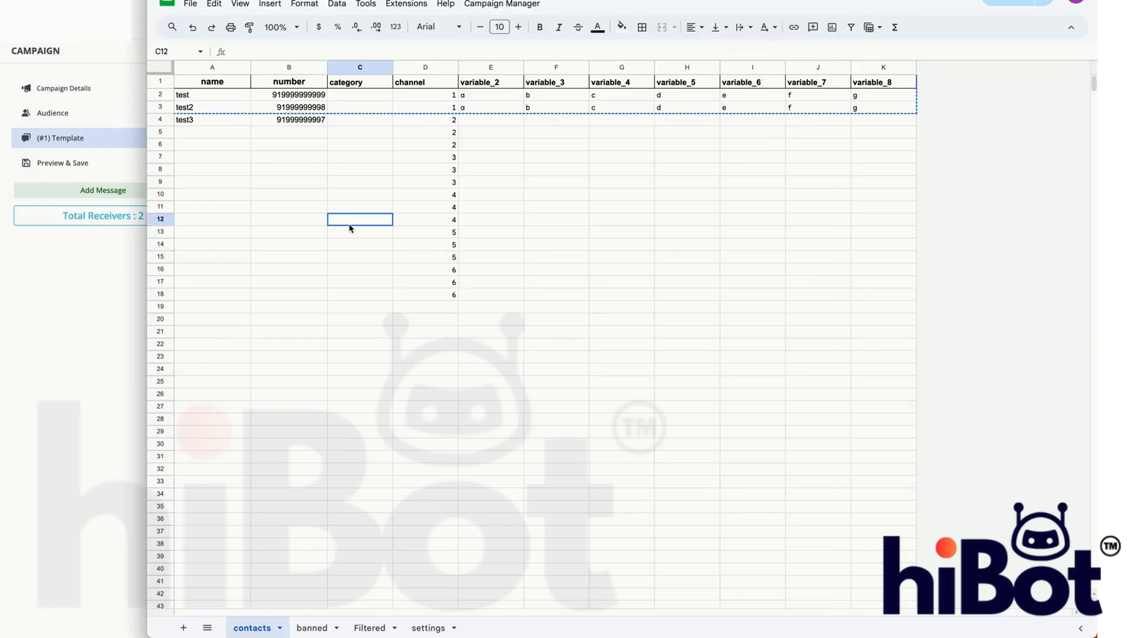
{"action": "left_click_drag", "start_coordinate": [208, 98], "coordinate": [212, 131]}
{"action": "left_click_drag", "start_coordinate": [499, 97], "coordinate": [641, 111]}
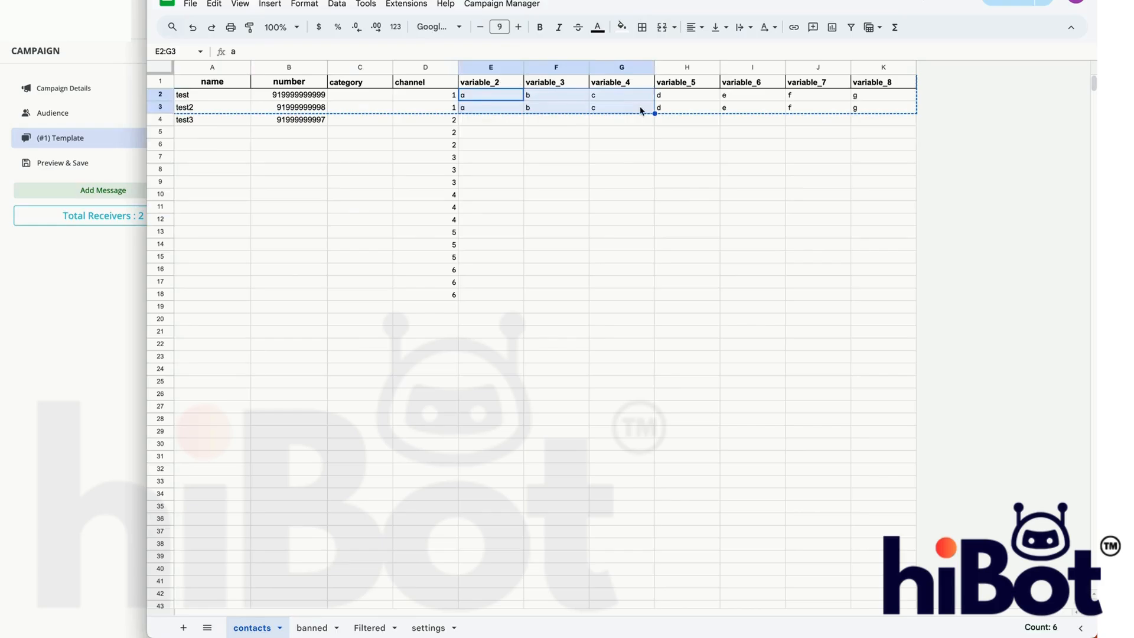
{"action": "left_click", "coordinate": [112, 379]}
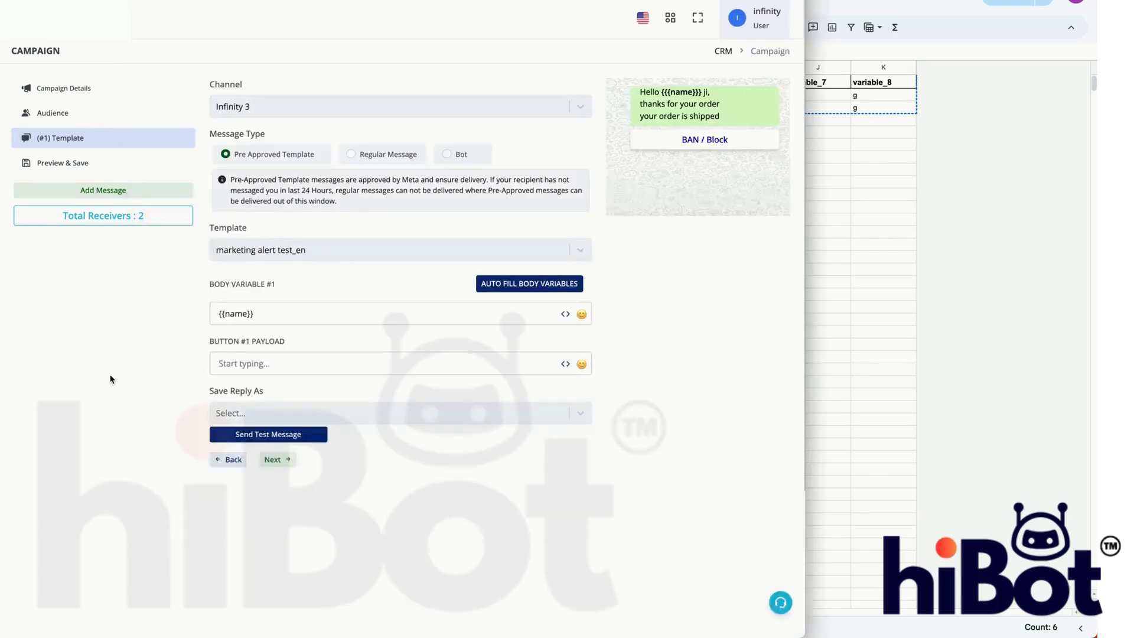
{"action": "left_click", "coordinate": [419, 309]}
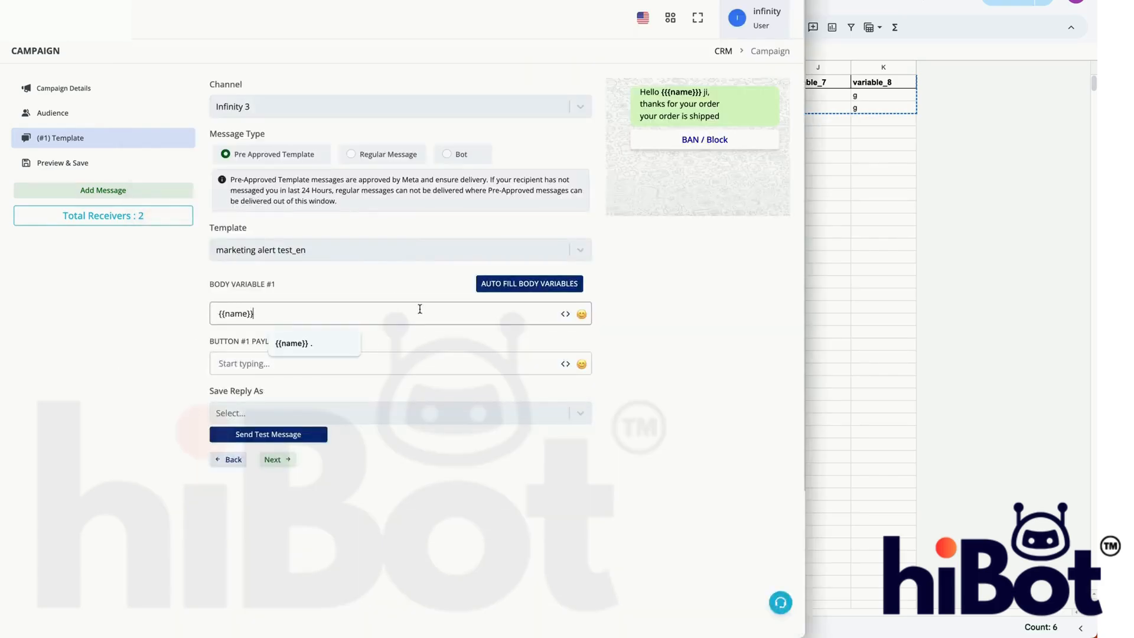
{"action": "left_click", "coordinate": [306, 347]}
{"action": "key", "text": "BackSpace"}
- Set the button #1 payload to "." and save the reply as stop
{"action": "left_click", "coordinate": [396, 365]}
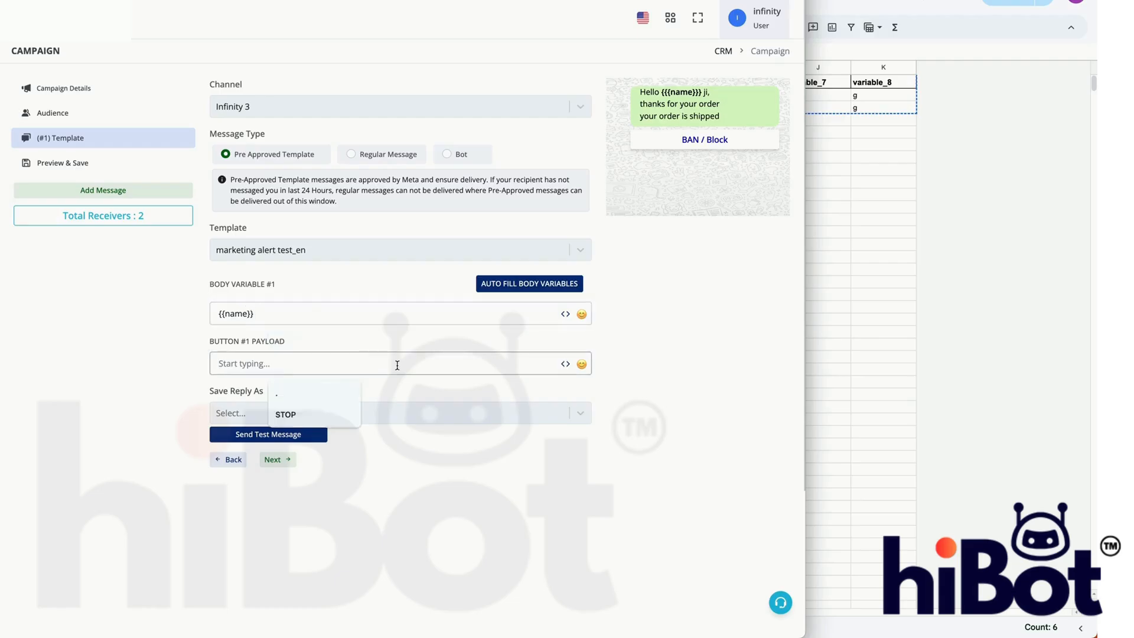
{"action": "key", "text": "Return"}
{"action": "left_click", "coordinate": [403, 415]}
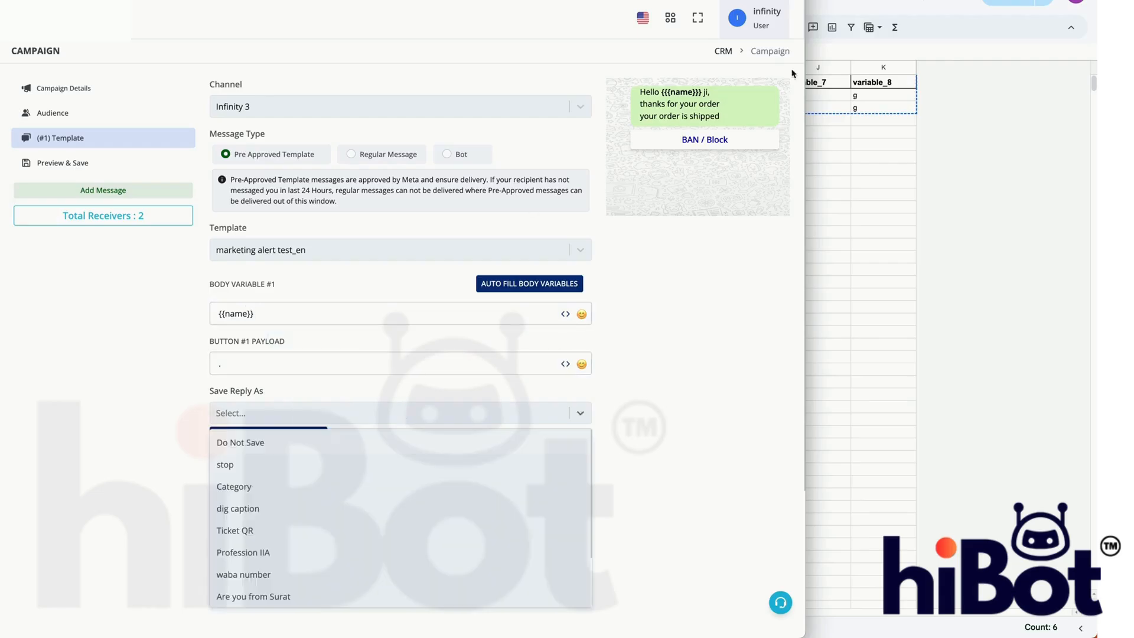
{"action": "left_click", "coordinate": [237, 470]}
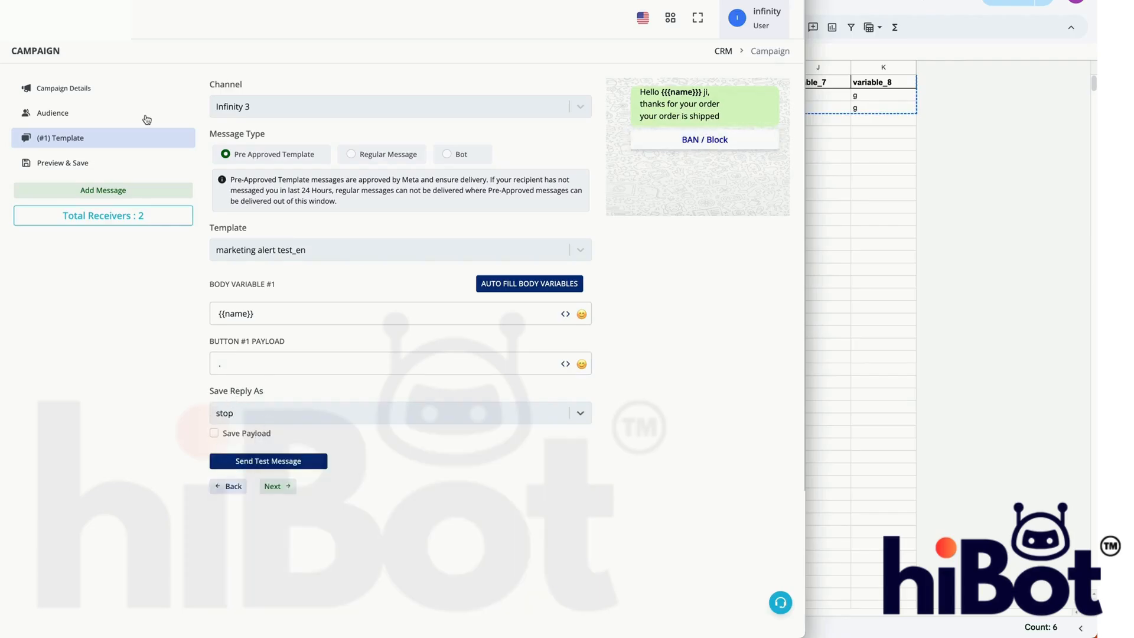
- Go to the campaign's preview and save the campaign
{"action": "triple_click", "coordinate": [255, 344]}
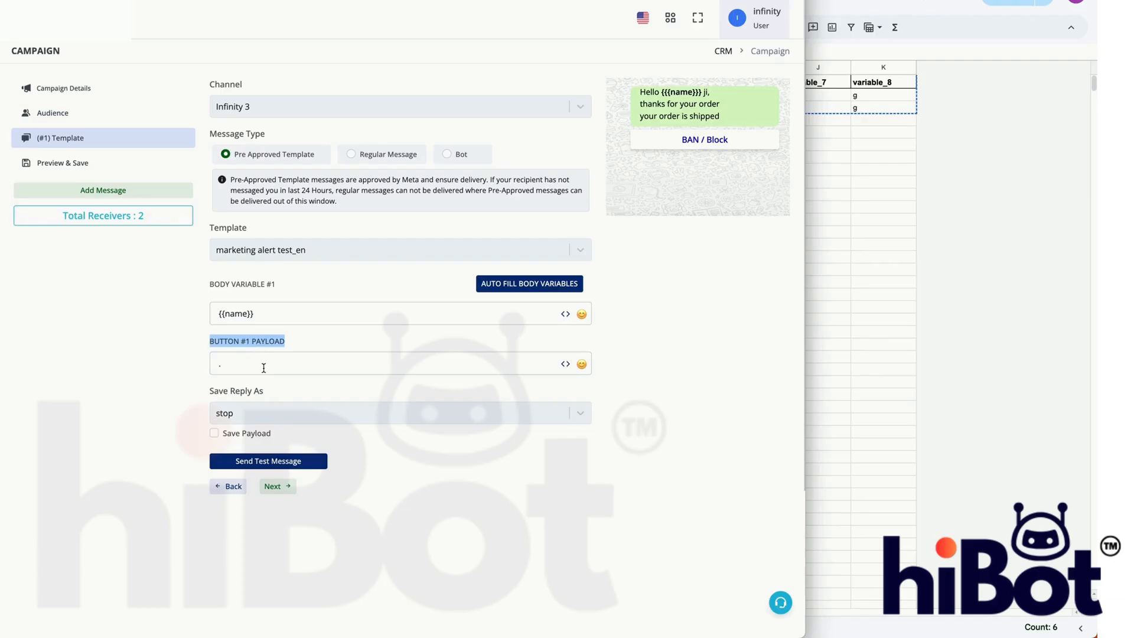
{"action": "left_click", "coordinate": [140, 168]}
{"action": "left_click", "coordinate": [260, 220]}
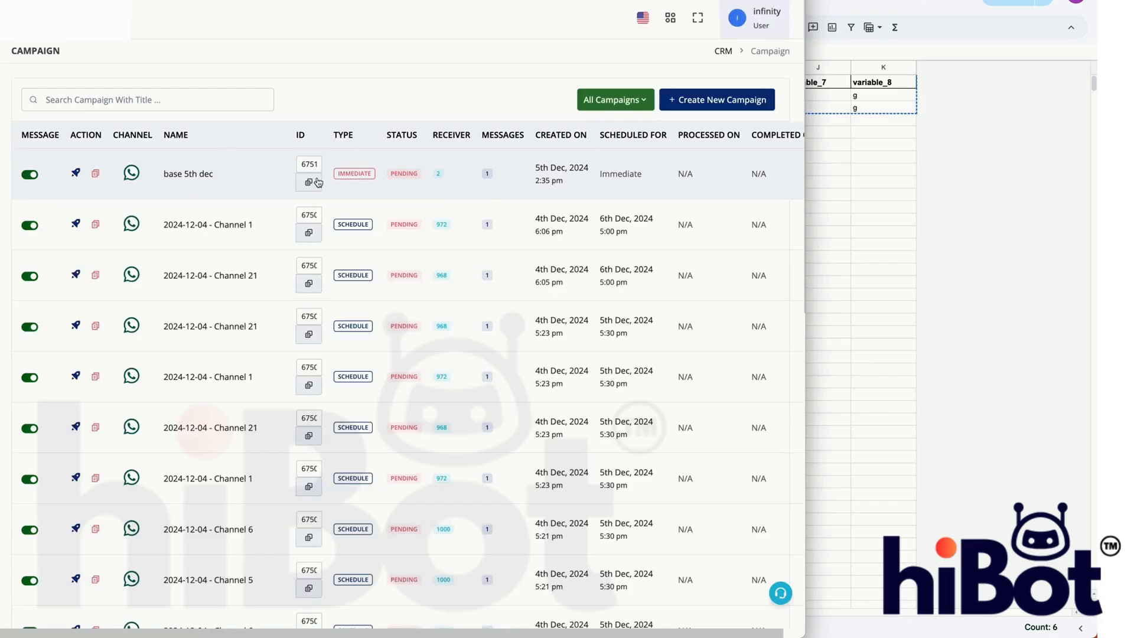
- Copy the campaign ID of "base 5th dec", then switch to the contacts spreadsheet and start Run Bulk Campaign
{"action": "left_click", "coordinate": [318, 181]}
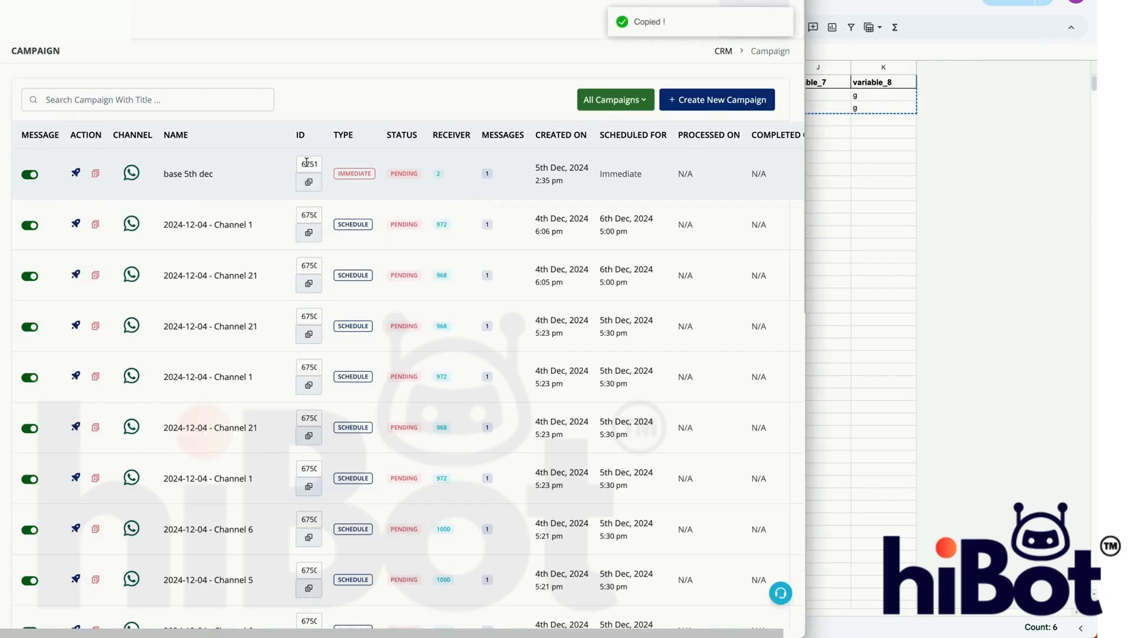
{"action": "left_click", "coordinate": [308, 182]}
{"action": "left_click", "coordinate": [1015, 243]}
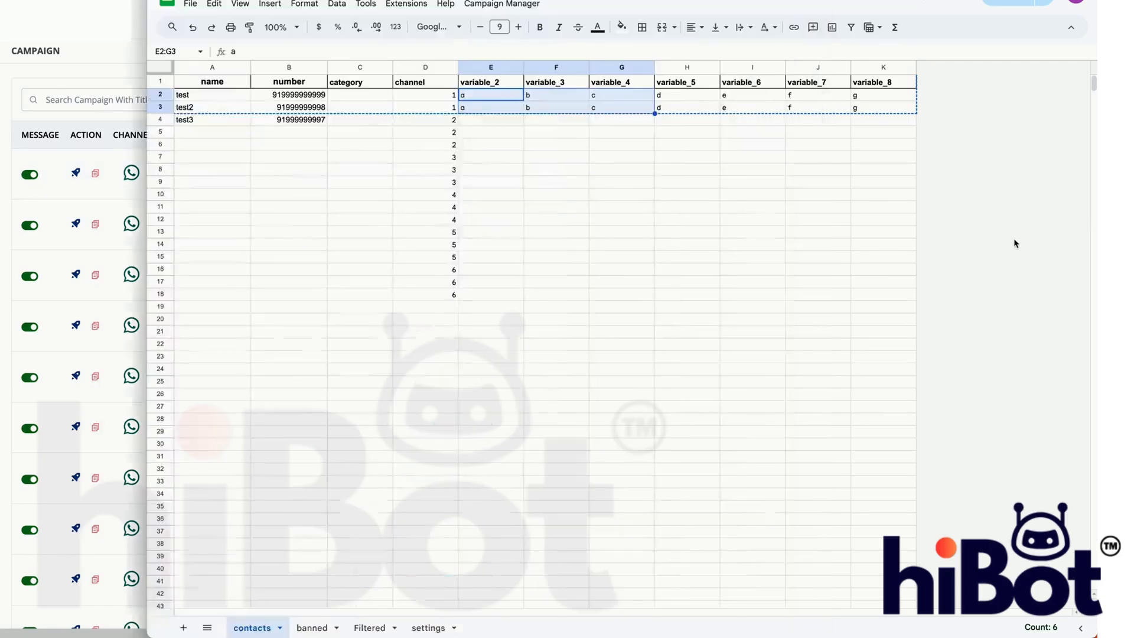
{"action": "left_click", "coordinate": [527, 5]}
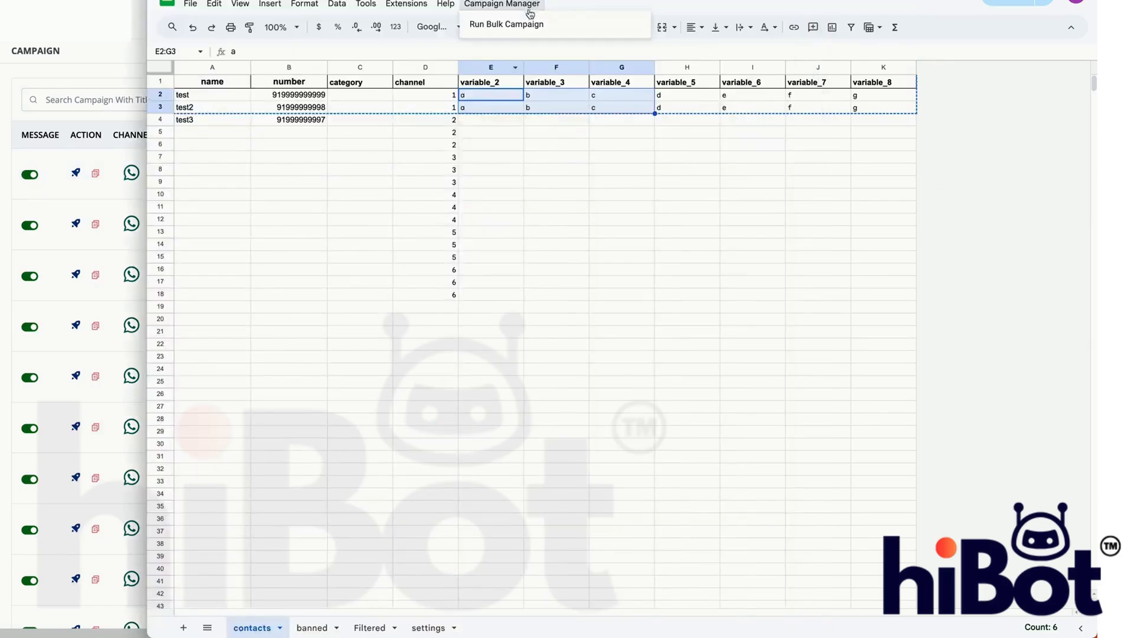
{"action": "left_click", "coordinate": [521, 25]}
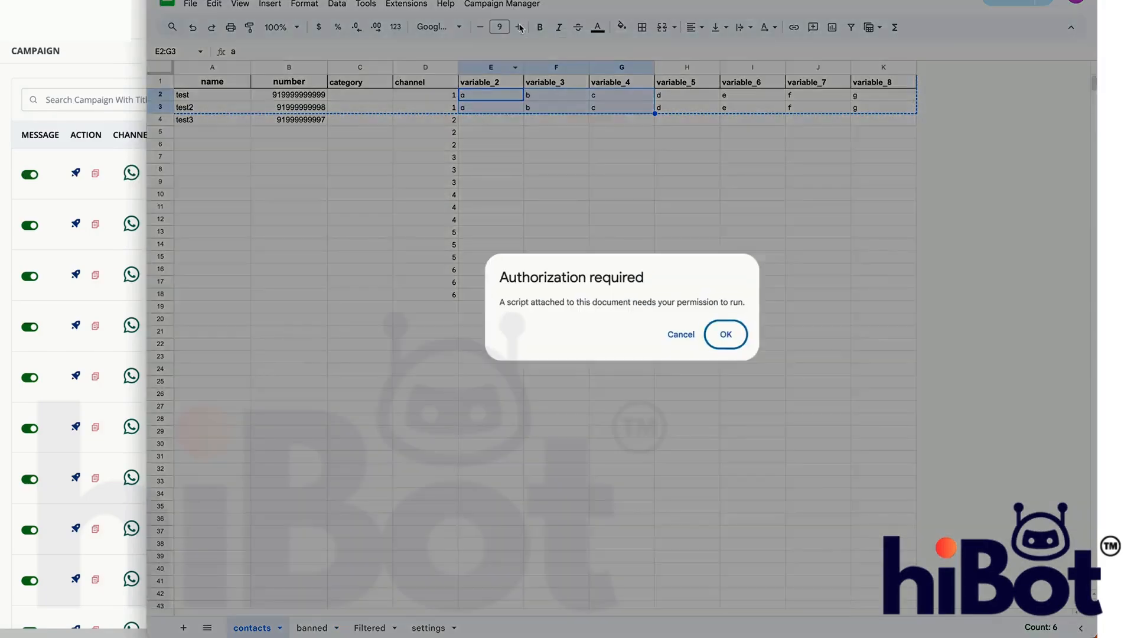
- Authorize the Bulk WA Campaigns script with the Google account, continuing past the unverified-app warning and allowing the requested access
{"action": "left_click", "coordinate": [730, 334]}
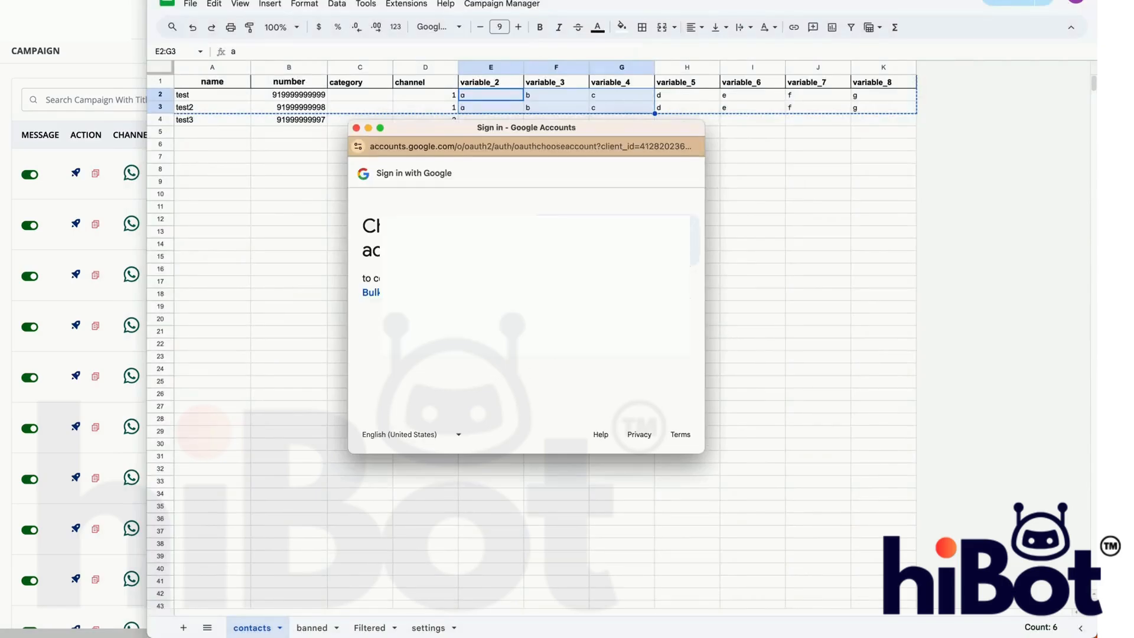
{"action": "left_click", "coordinate": [612, 240]}
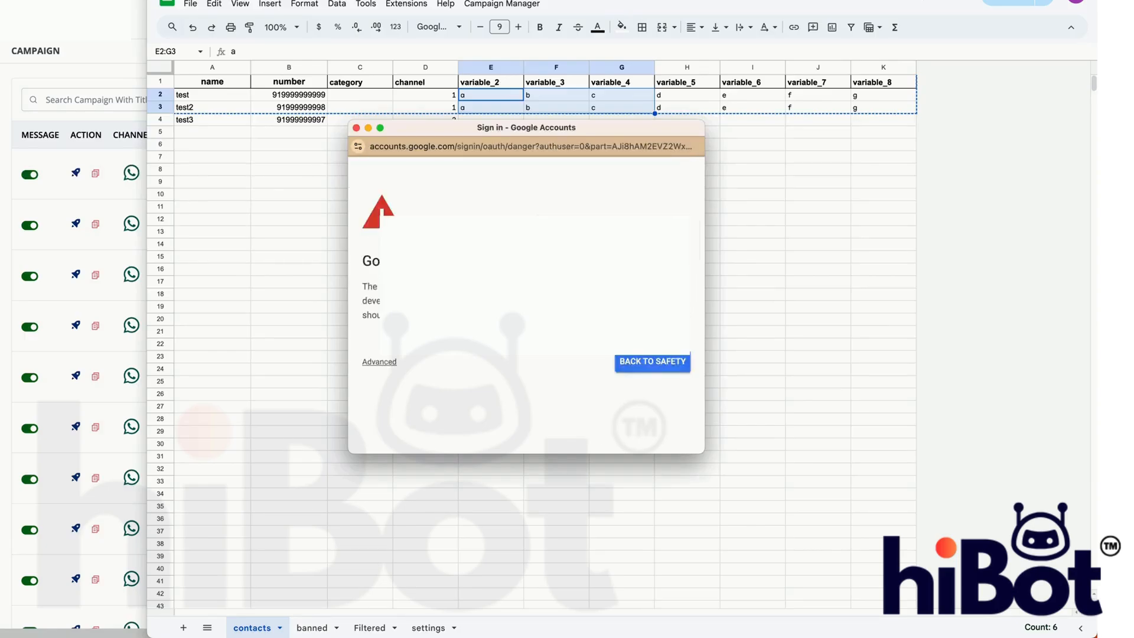
{"action": "left_click", "coordinate": [385, 362]}
{"action": "scroll", "coordinate": [464, 393], "scroll_direction": "down", "scroll_amount": 2}
{"action": "left_click", "coordinate": [445, 392]}
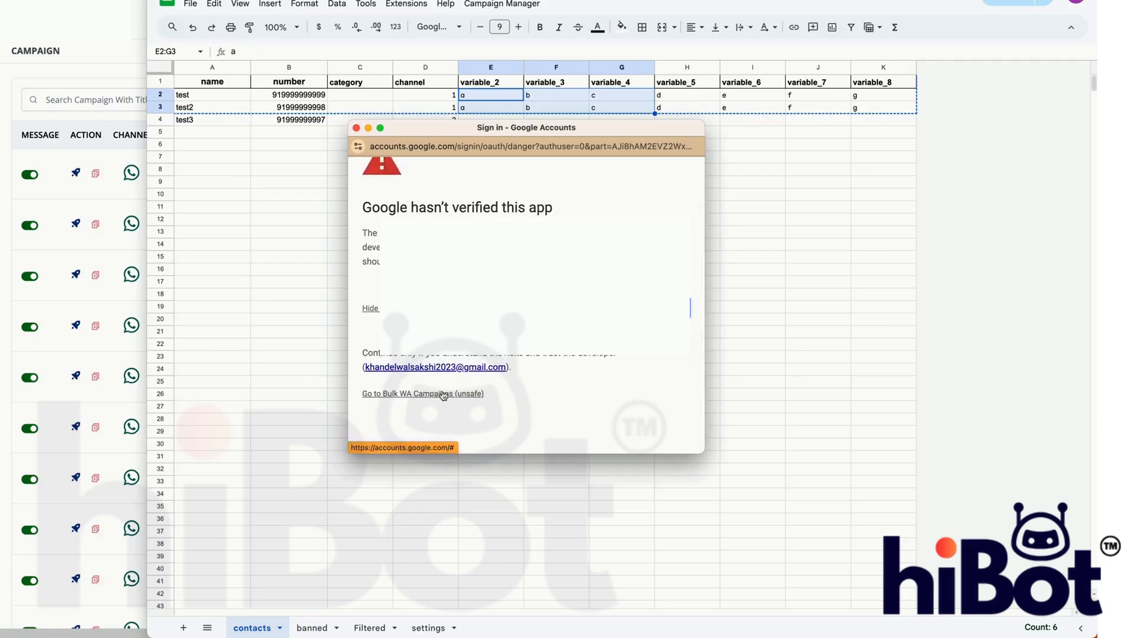
{"action": "scroll", "coordinate": [652, 390], "scroll_direction": "down", "scroll_amount": 10}
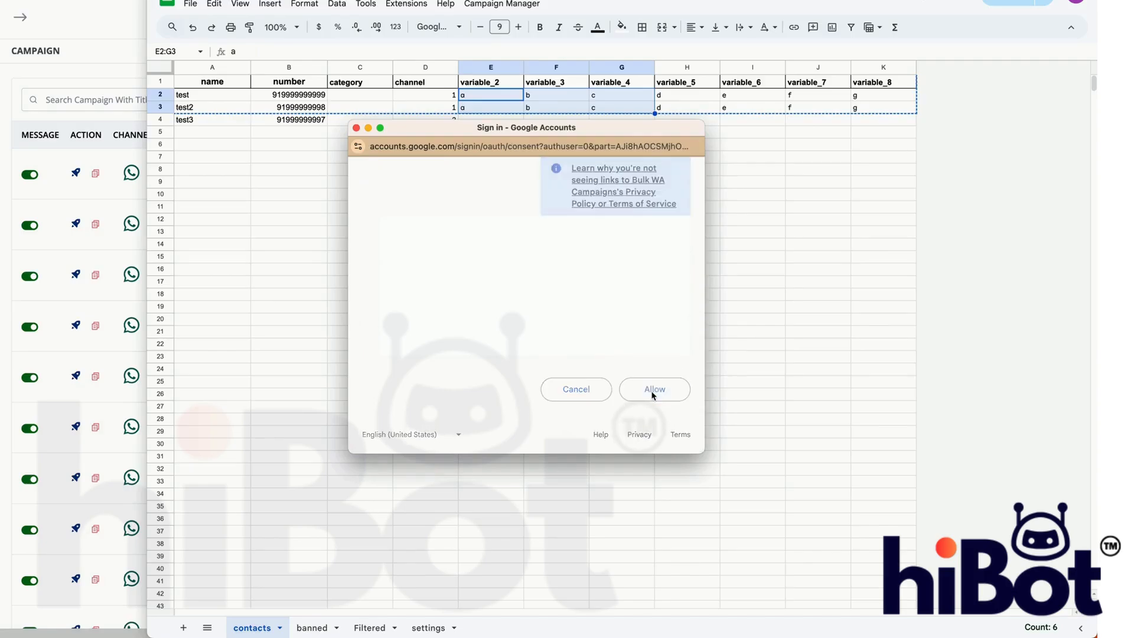
{"action": "left_click", "coordinate": [652, 389]}
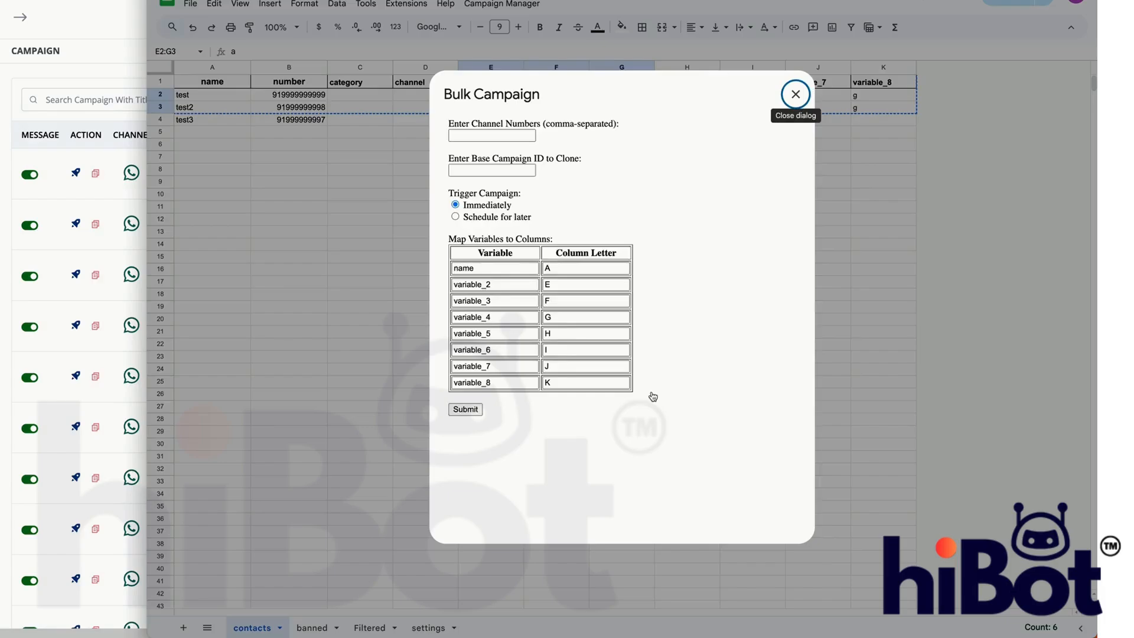
- Enter channel numbers 1,2 for the bulk campaign and paste the copied ID as the base campaign to clone
{"action": "left_click", "coordinate": [519, 134]}
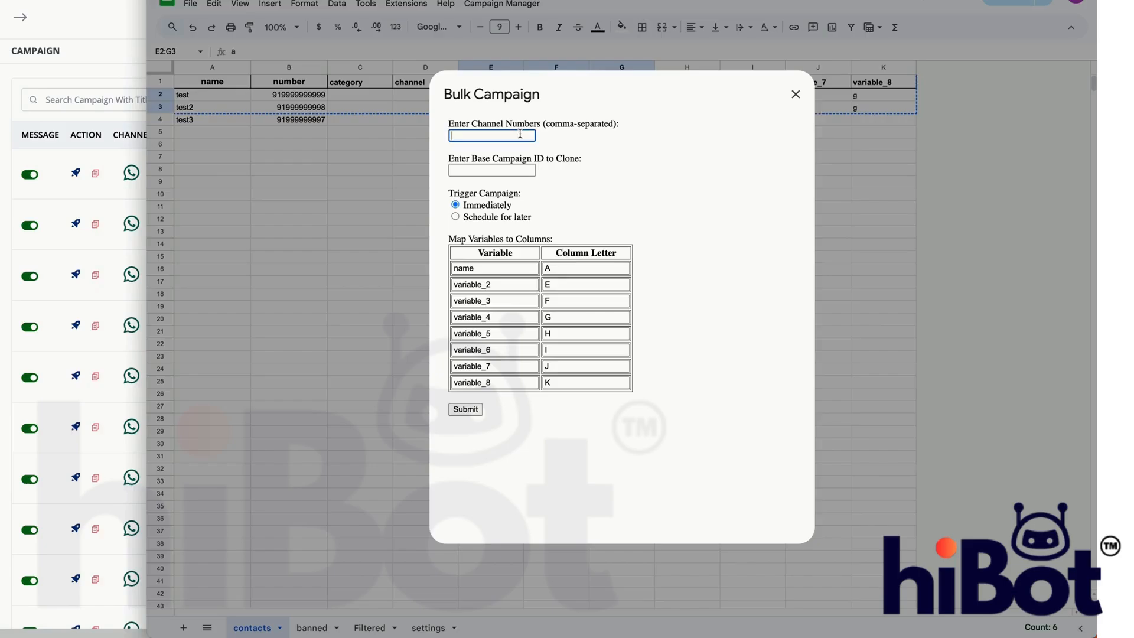
{"action": "type", "text": "1,2"}
{"action": "left_click", "coordinate": [479, 169]}
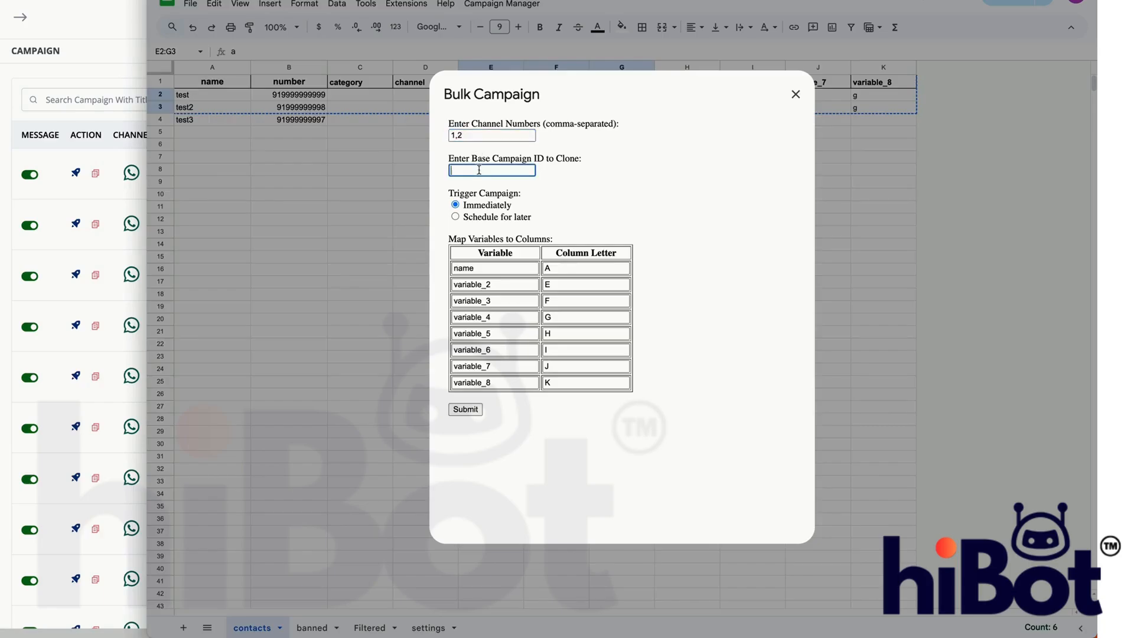
{"action": "key", "text": "ctrl+v"}
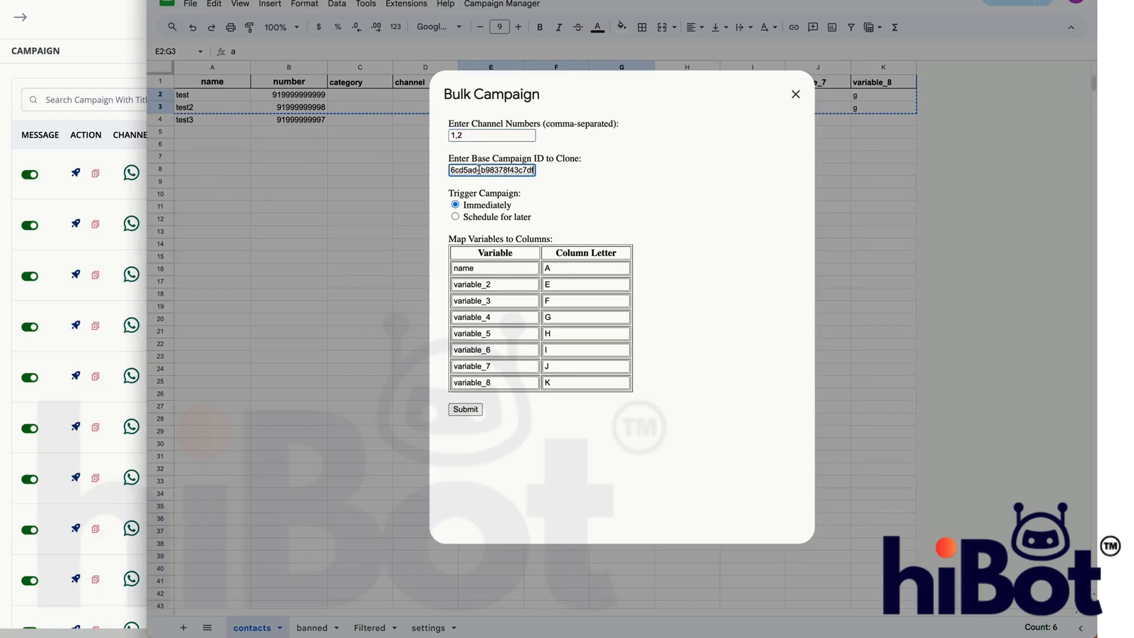
- Schedule the bulk campaign for later, on 06/12/2024 at 05:30 PM
{"action": "left_click", "coordinate": [477, 219]}
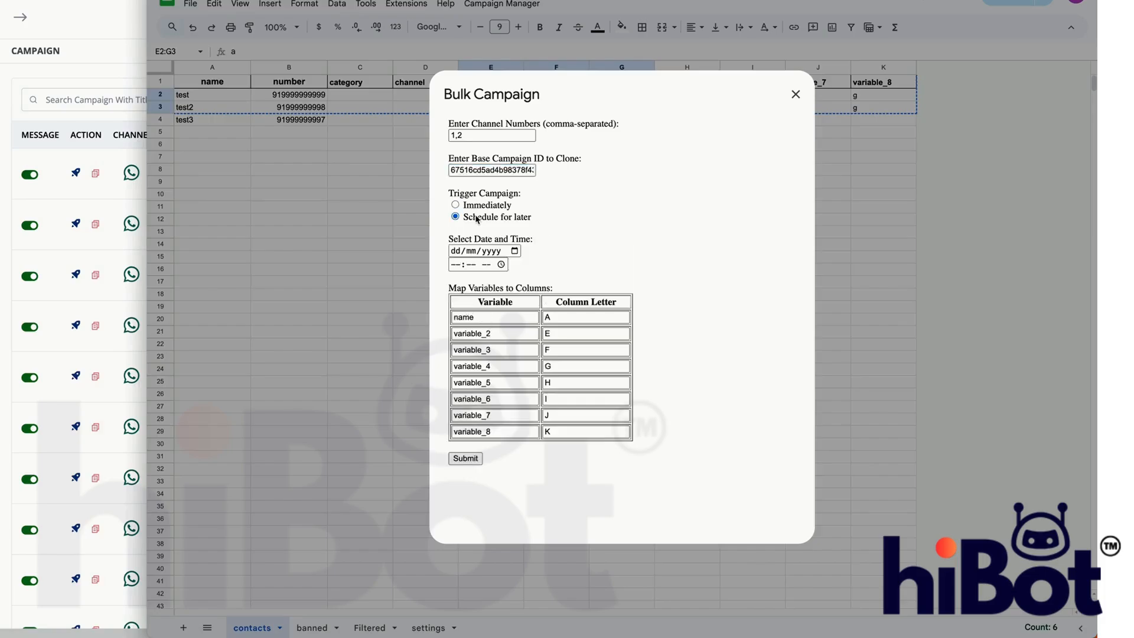
{"action": "left_click", "coordinate": [514, 250]}
{"action": "left_click", "coordinate": [559, 307]}
{"action": "left_click", "coordinate": [500, 263]}
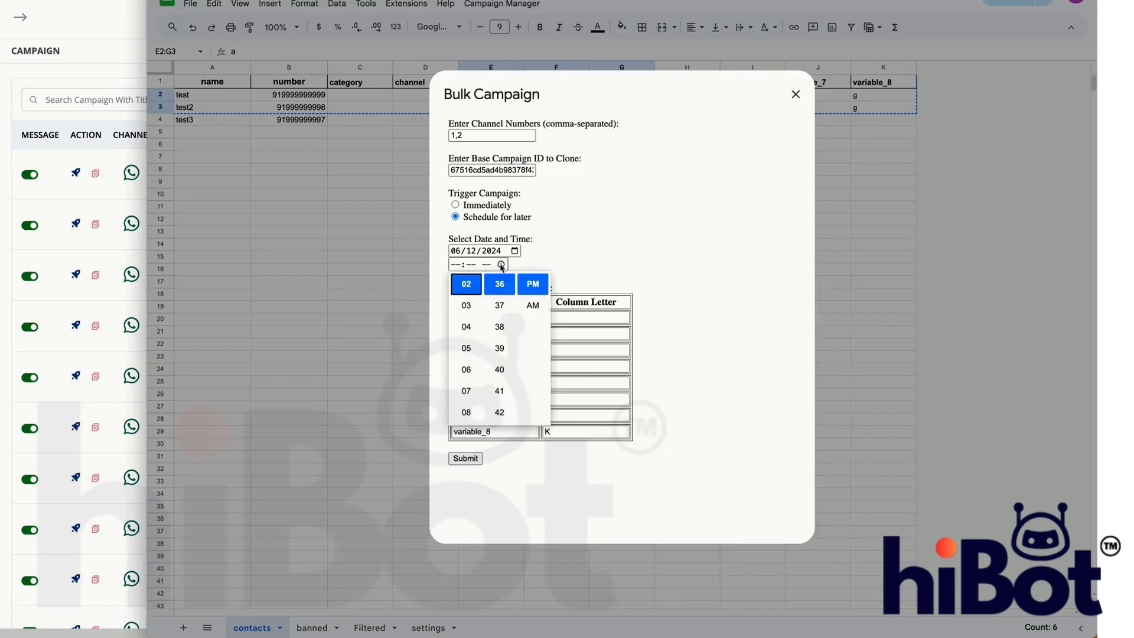
{"action": "left_click", "coordinate": [466, 347]}
{"action": "scroll", "coordinate": [500, 362], "scroll_direction": "up", "scroll_amount": 2}
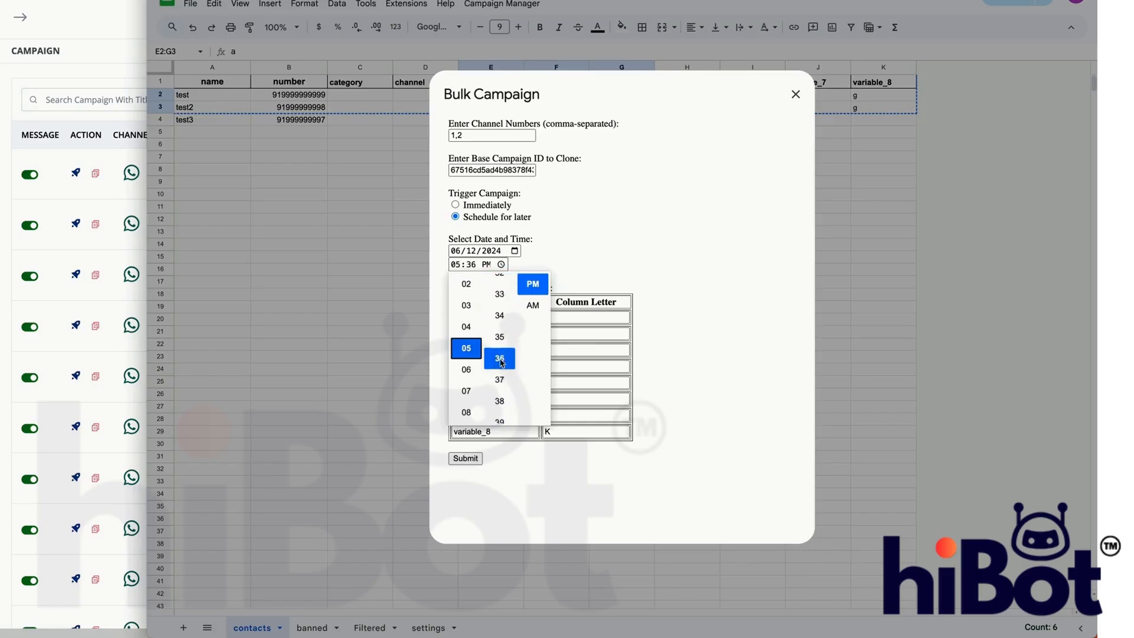
{"action": "scroll", "coordinate": [499, 361], "scroll_direction": "up", "scroll_amount": 3}
{"action": "left_click", "coordinate": [500, 285]}
{"action": "left_click", "coordinate": [613, 229]}
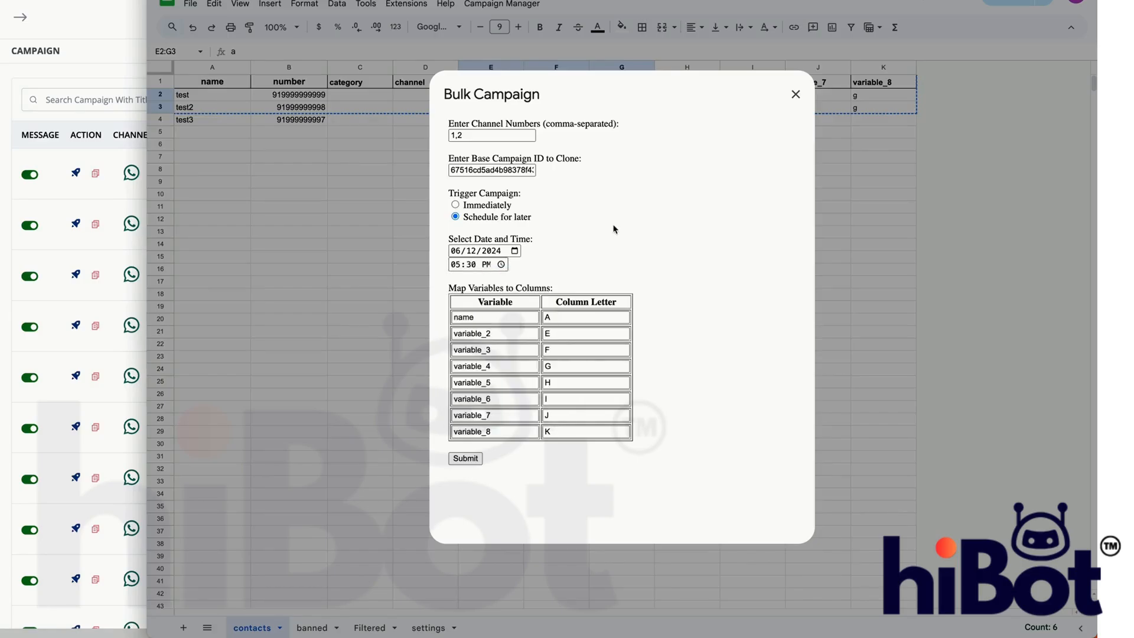
- Check the name and variable_2 entries in the variable-to-column mapping, then submit the bulk campaign
{"action": "left_click", "coordinate": [508, 316]}
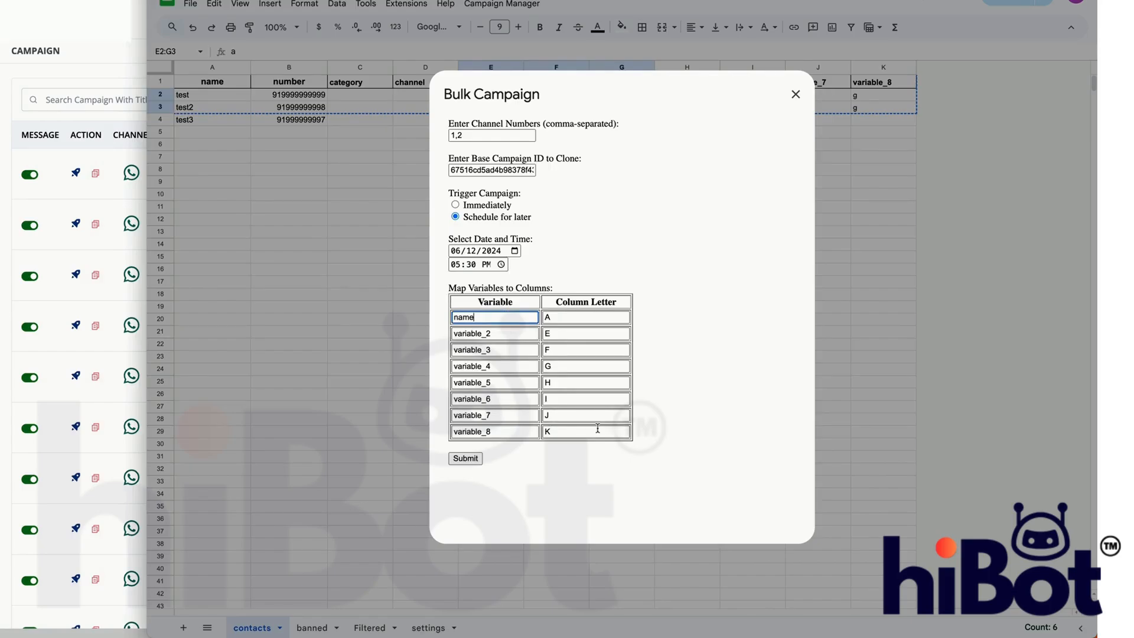
{"action": "left_click", "coordinate": [667, 423]}
{"action": "double_click", "coordinate": [511, 335]}
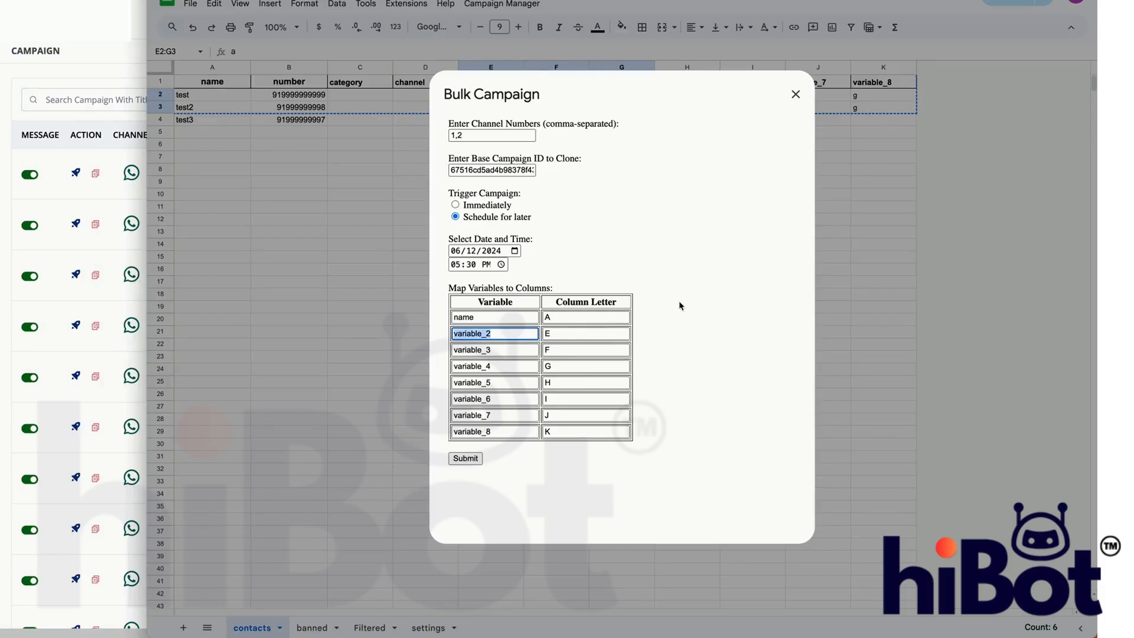
{"action": "left_click", "coordinate": [473, 462]}
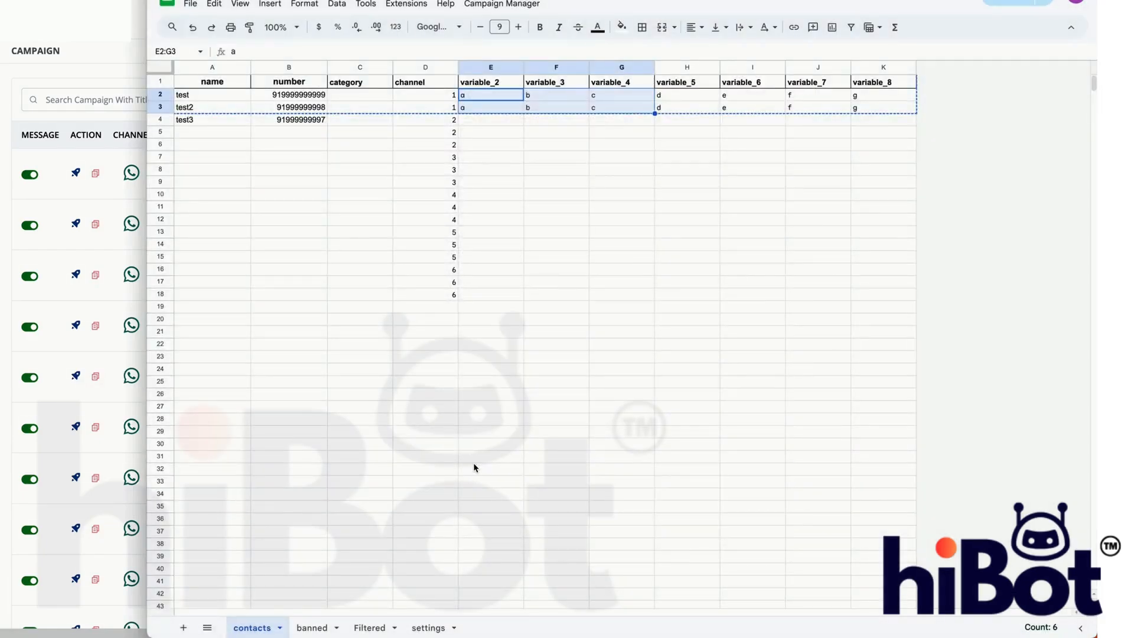
{"action": "left_click", "coordinate": [536, 157]}
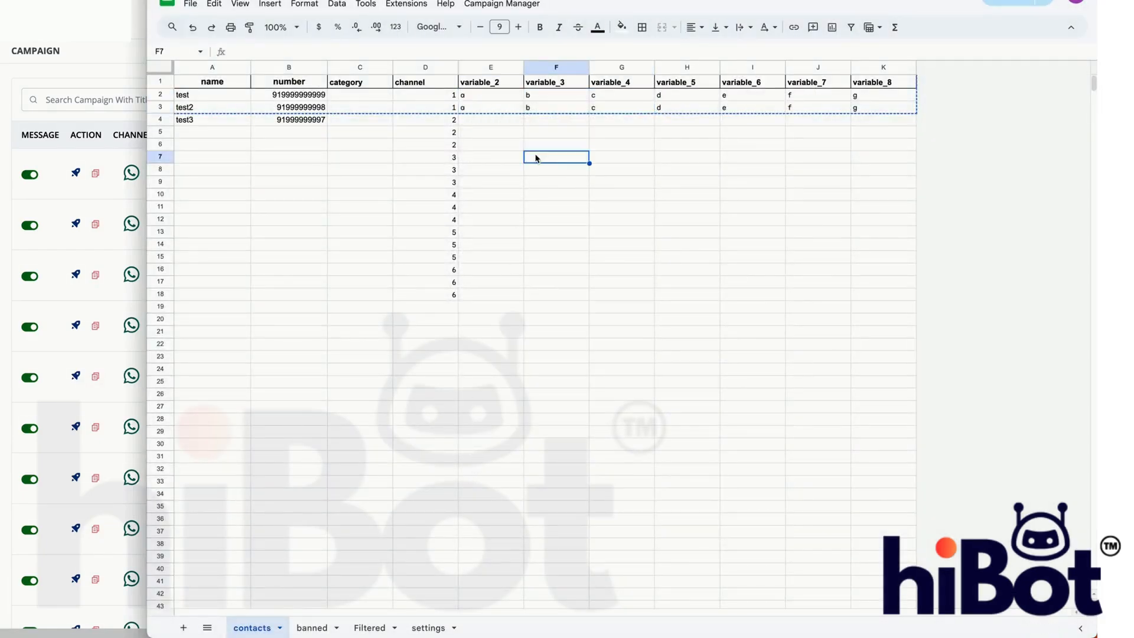
- Look at hiBot's campaign list while the run processes, then return to the spreadsheet and dismiss the completion message
{"action": "left_click", "coordinate": [100, 122]}
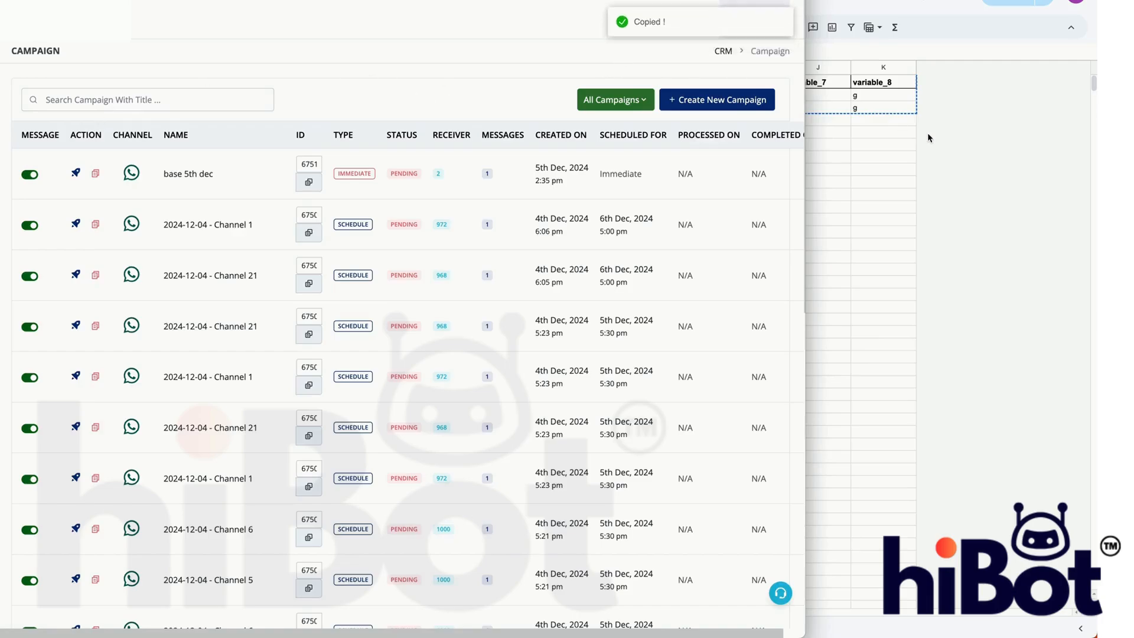
{"action": "key", "text": "super+grave"}
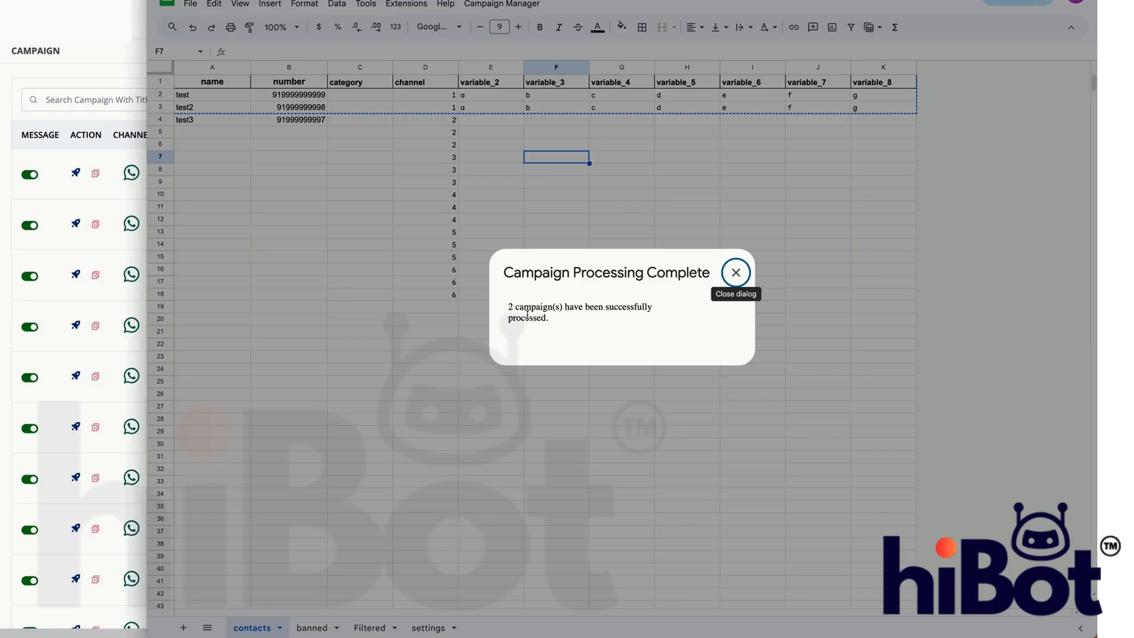
{"action": "left_click_drag", "start_coordinate": [561, 324], "coordinate": [501, 287]}
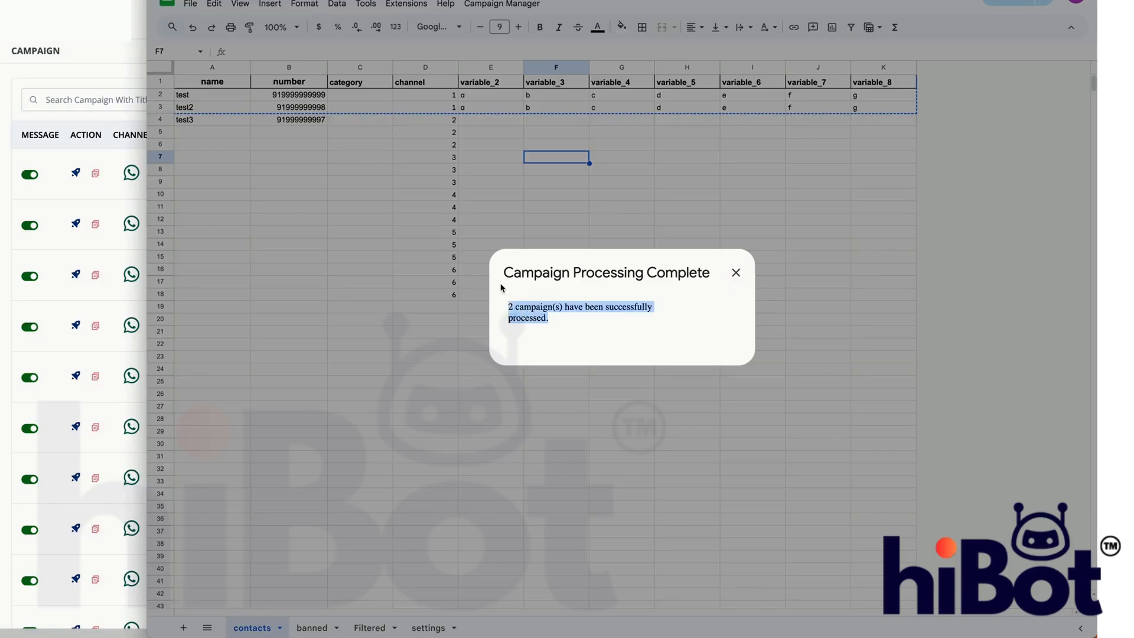
{"action": "left_click", "coordinate": [736, 273]}
- Reload hiBot's campaign list, widen its window and examine the receiver counts of the new Channel 1 and Channel 2 campaigns
{"action": "key", "text": "super+grave"}
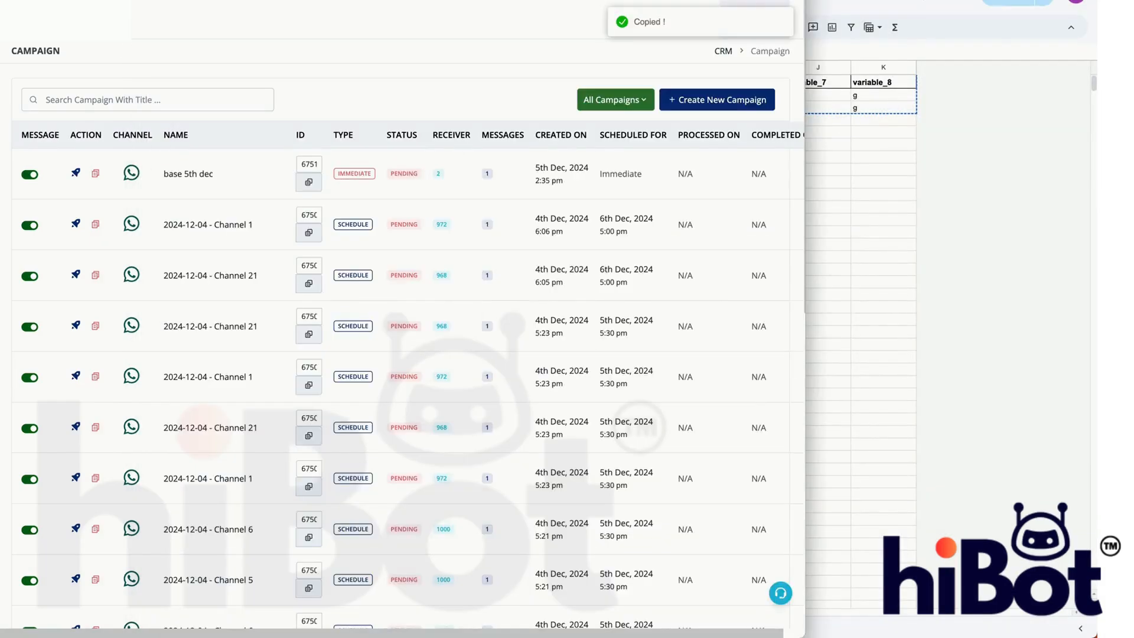
{"action": "key", "text": "super+r"}
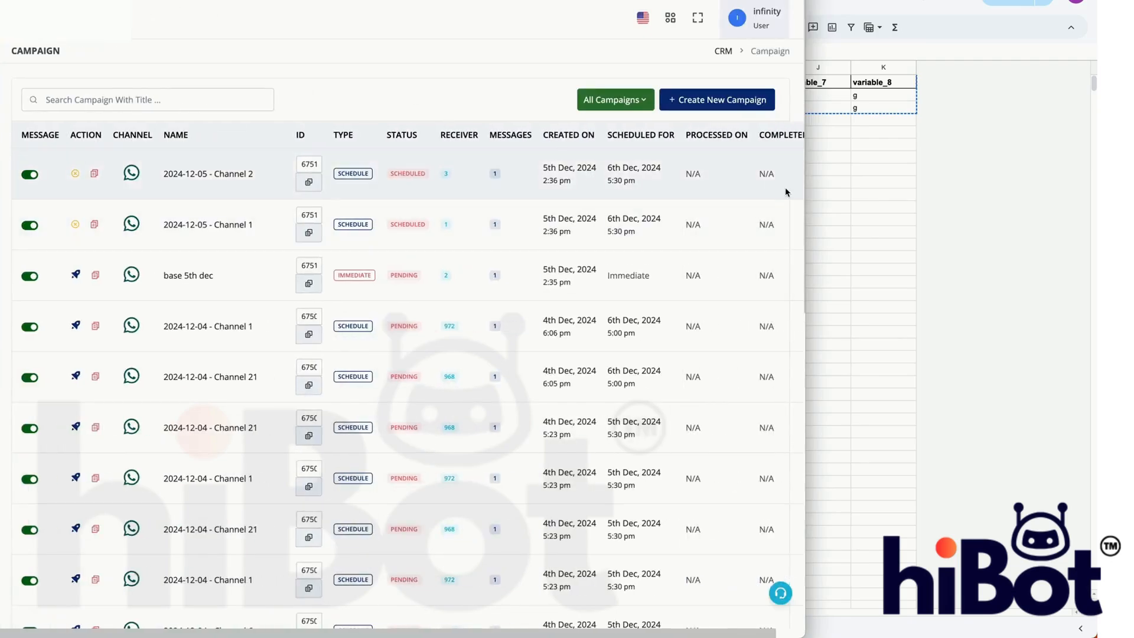
{"action": "left_click_drag", "start_coordinate": [804, 180], "coordinate": [1063, 180]}
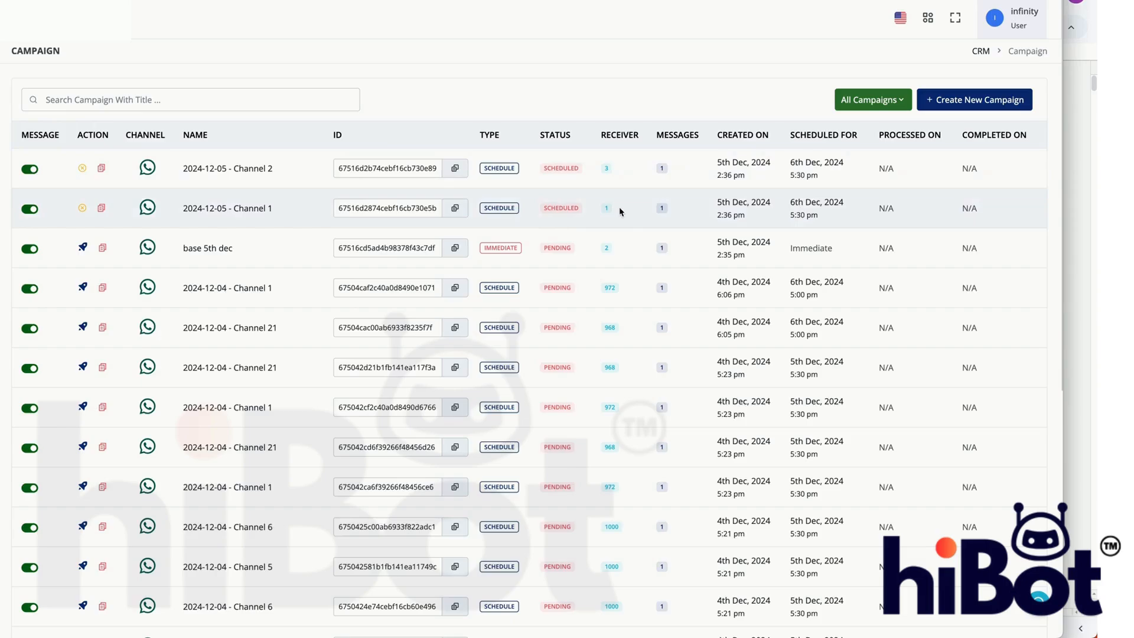
{"action": "left_click_drag", "start_coordinate": [610, 208], "coordinate": [601, 208]}
{"action": "left_click_drag", "start_coordinate": [611, 169], "coordinate": [599, 168]}
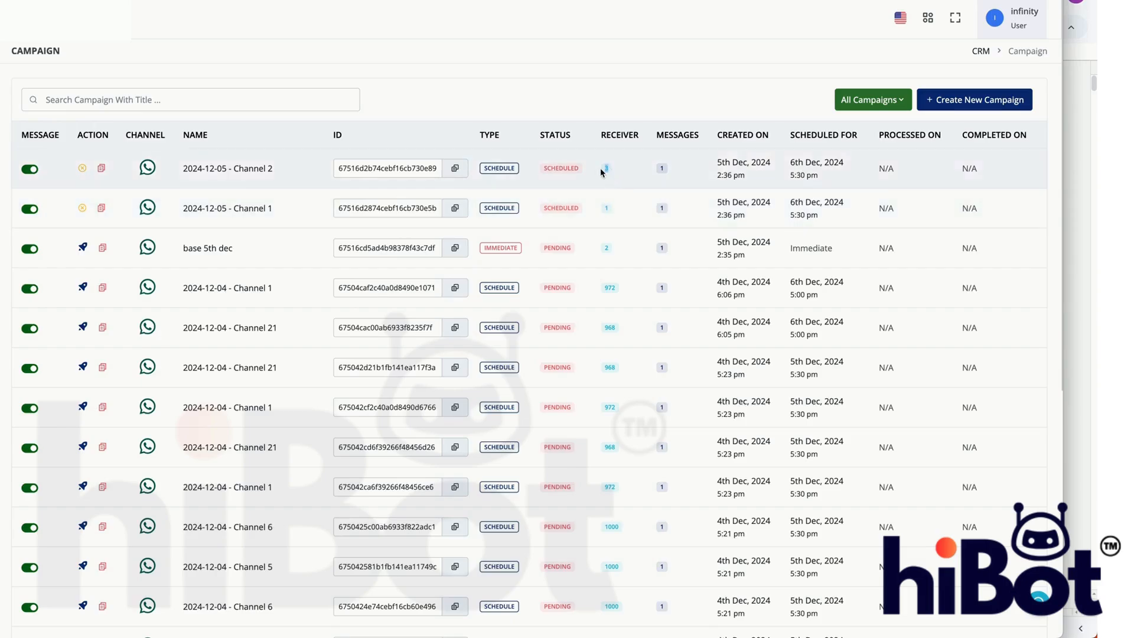